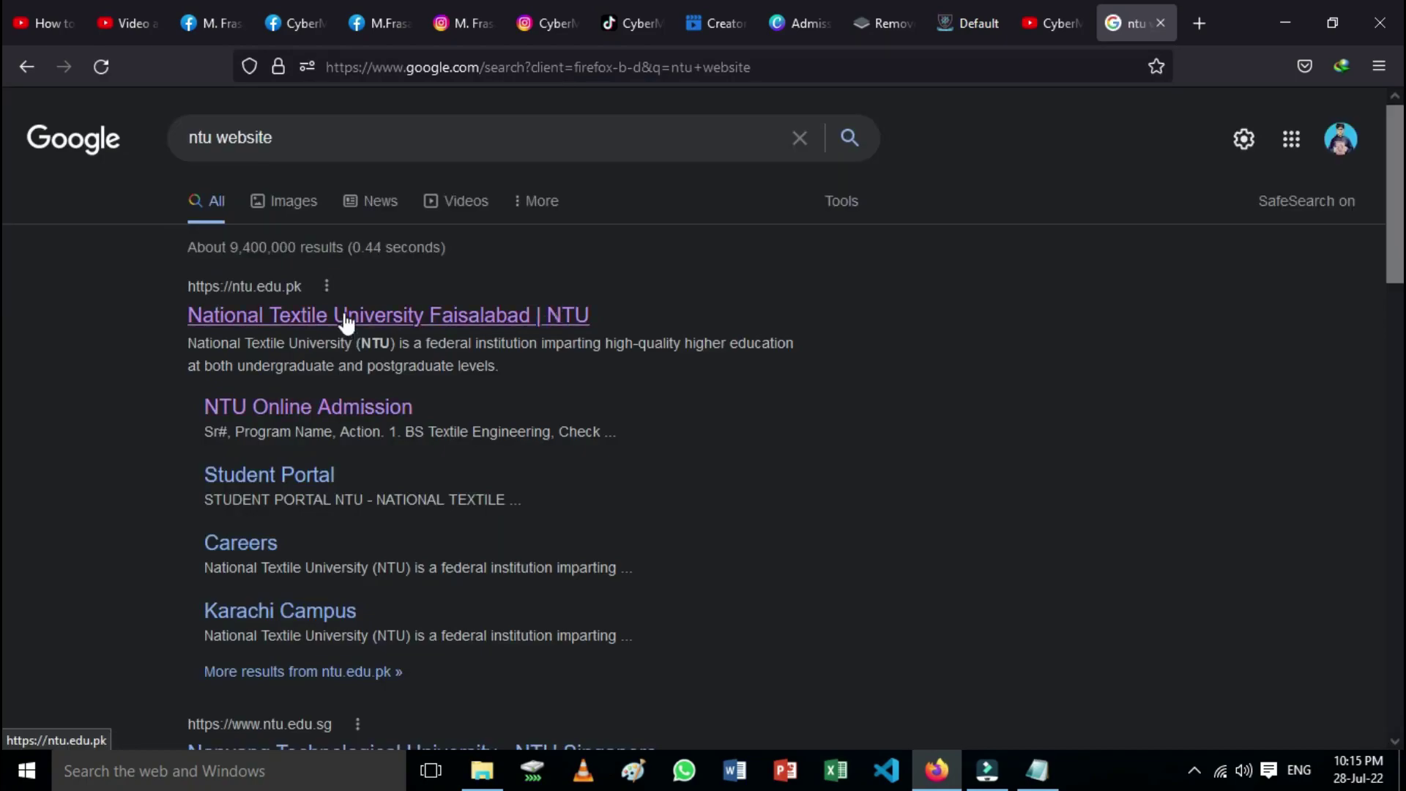
Step: Go from the search results to the NTU website's BS Software Engineering programme page
{"action": "left_click", "coordinate": [347, 316]}
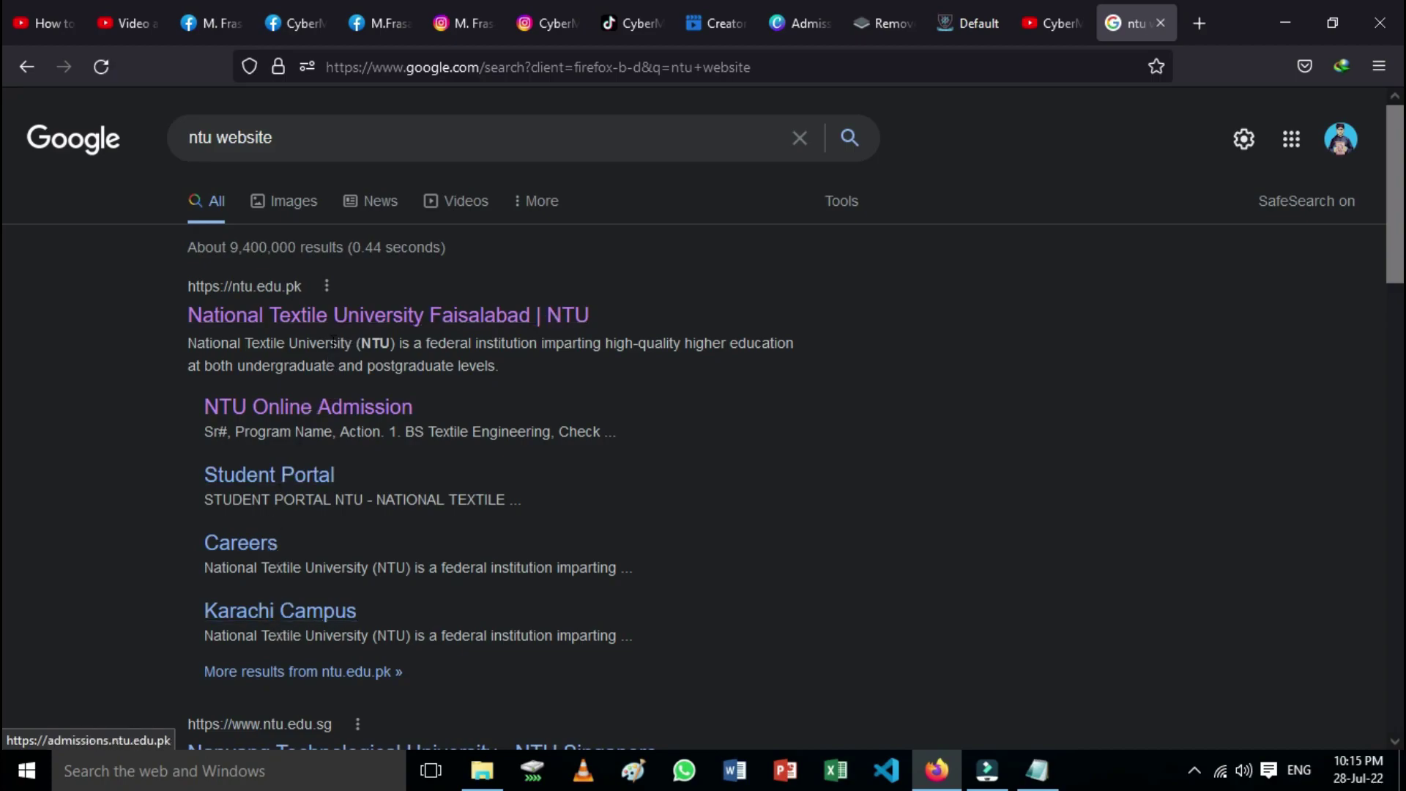
{"action": "left_click", "coordinate": [377, 313]}
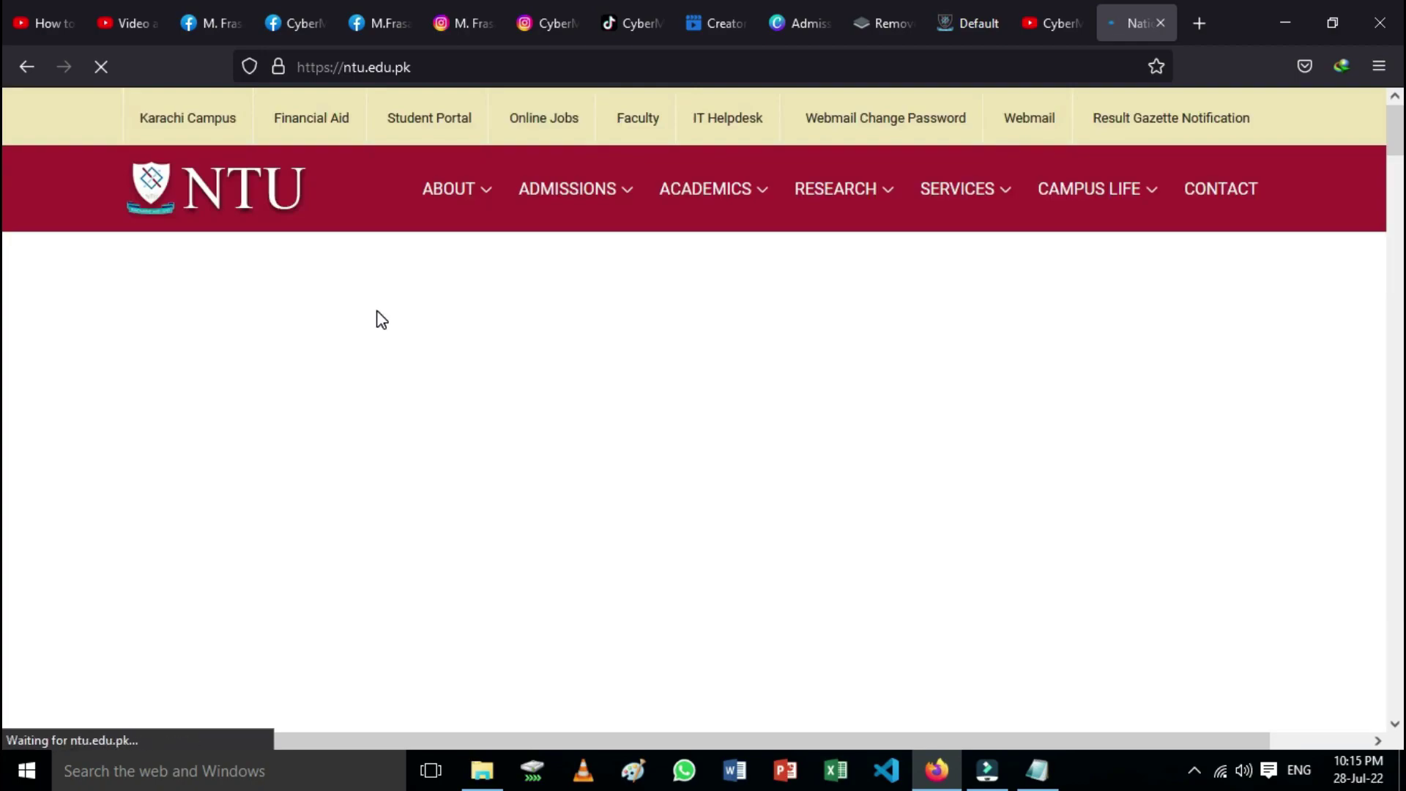
{"action": "mouse_move", "coordinate": [627, 196]}
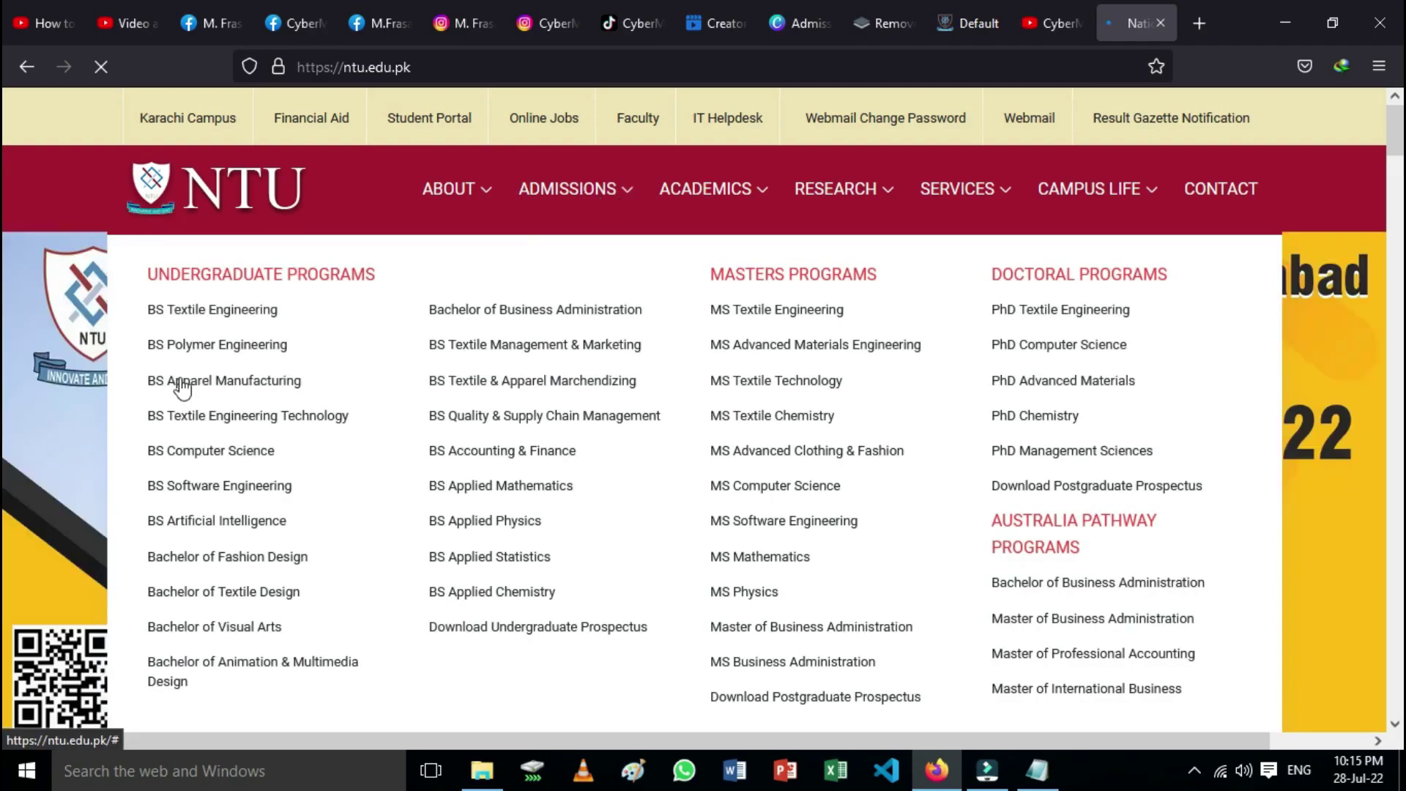
{"action": "scroll", "coordinate": [741, 469], "scroll_direction": "down", "scroll_amount": 2}
{"action": "scroll", "coordinate": [742, 469], "scroll_direction": "up", "scroll_amount": 2}
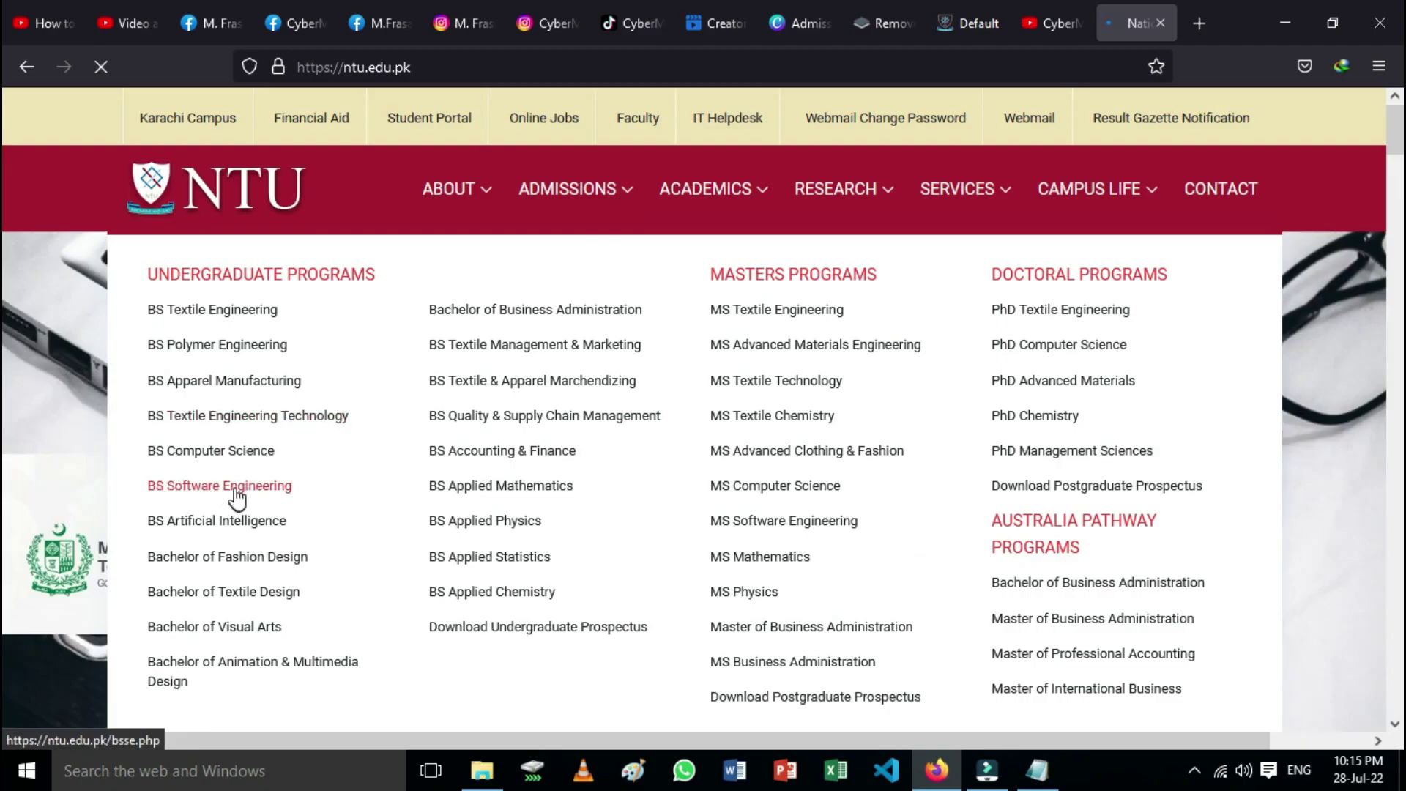
{"action": "left_click", "coordinate": [236, 491]}
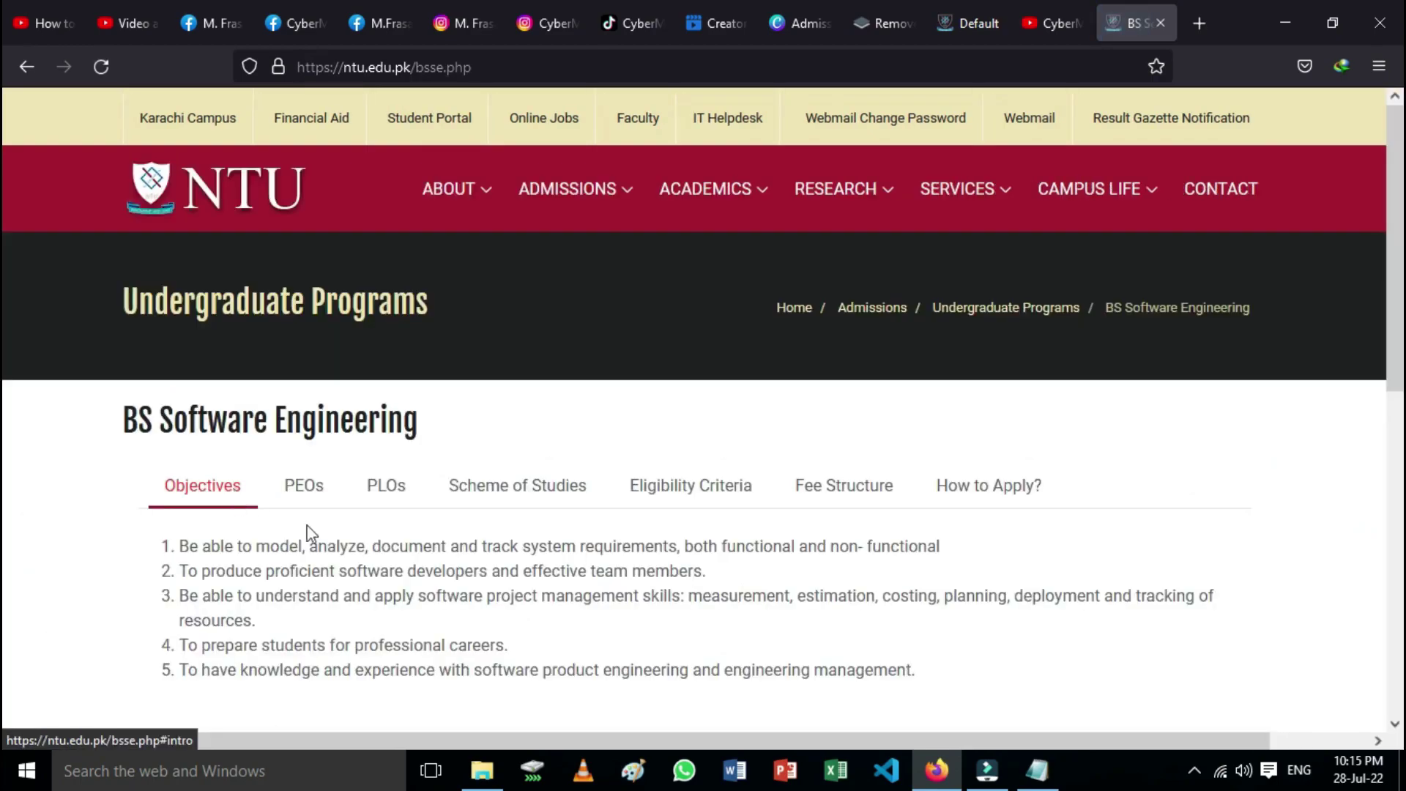
Step: Read the BS Software Engineering eligibility criteria
{"action": "scroll", "coordinate": [440, 526], "scroll_direction": "down", "scroll_amount": 5}
{"action": "scroll", "coordinate": [433, 528], "scroll_direction": "up", "scroll_amount": 5}
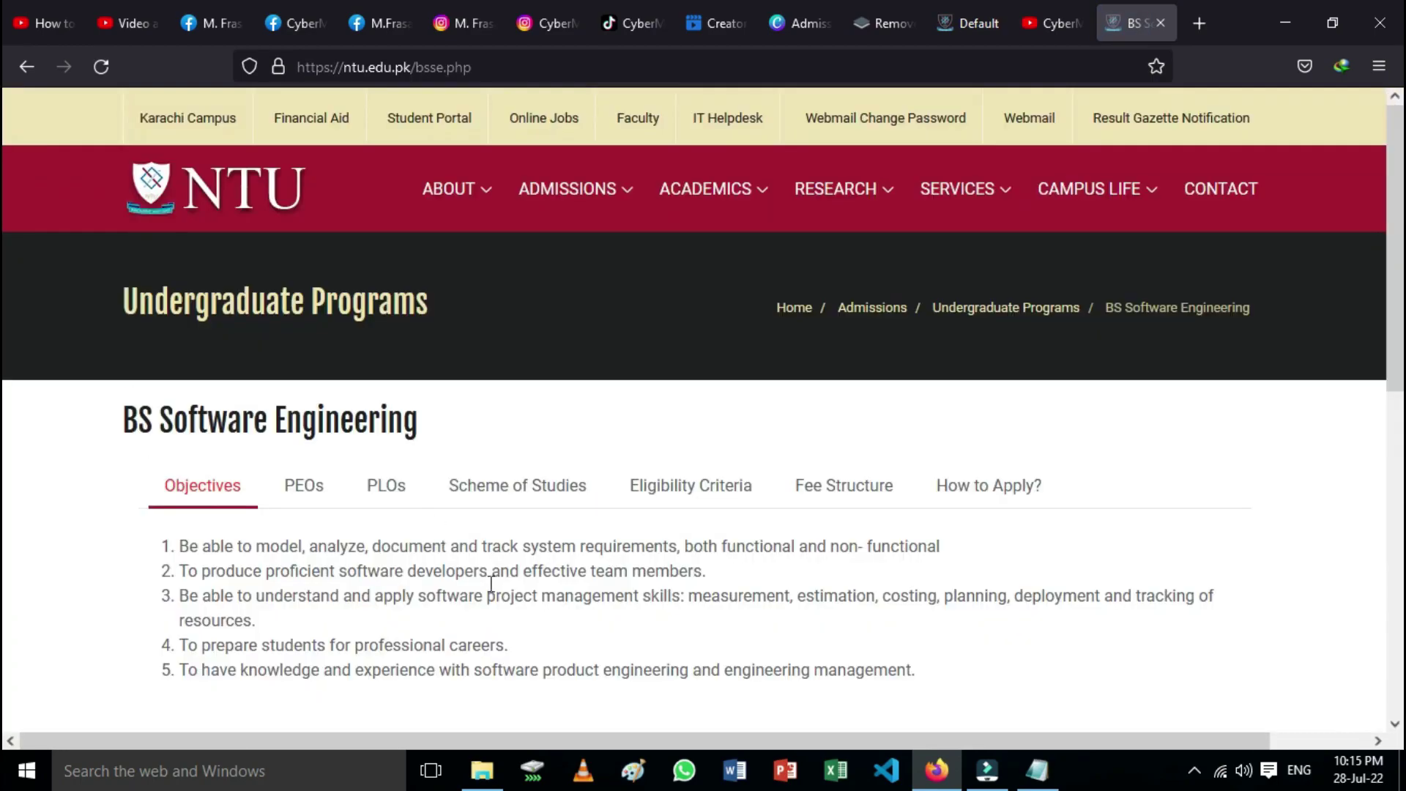
{"action": "left_click", "coordinate": [678, 494]}
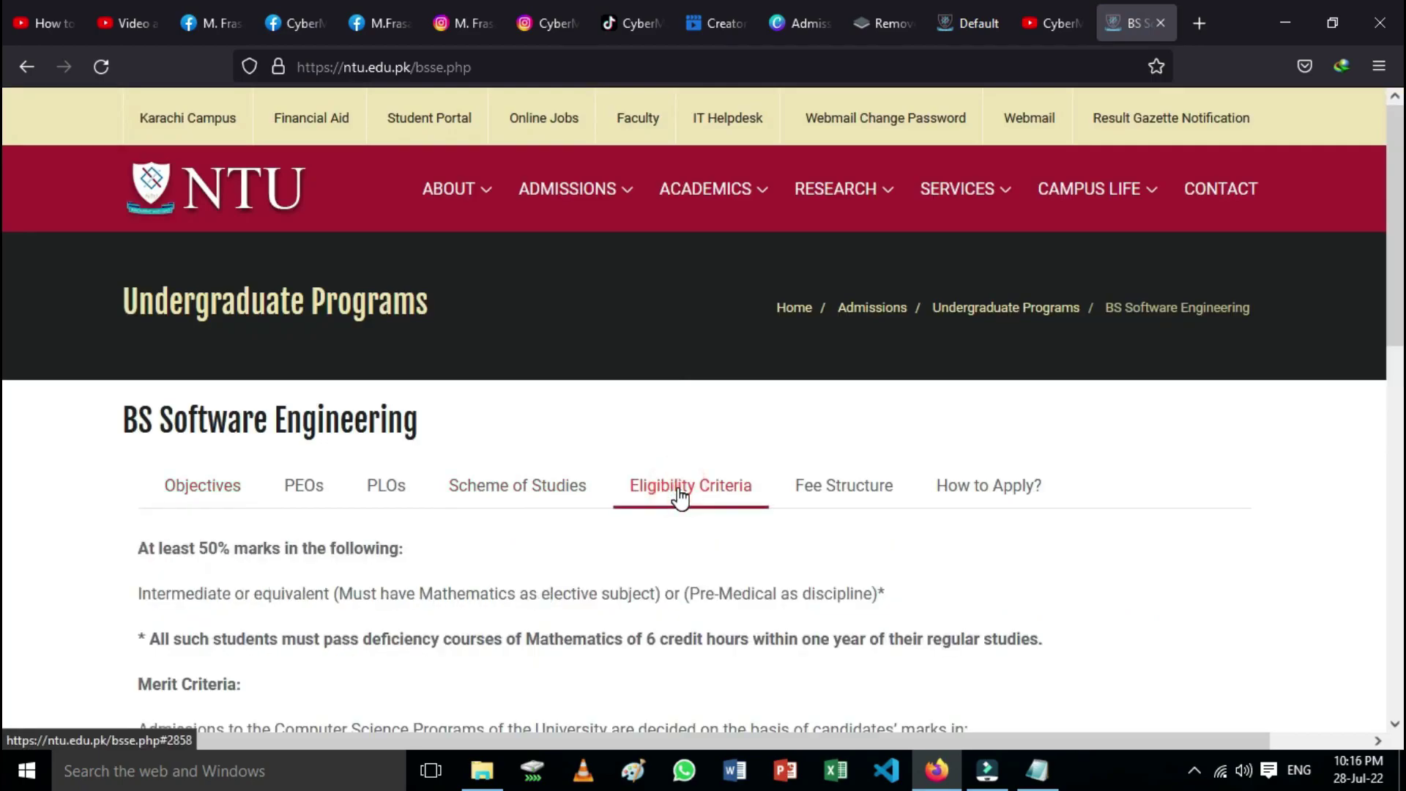
{"action": "scroll", "coordinate": [679, 498], "scroll_direction": "down", "scroll_amount": 3}
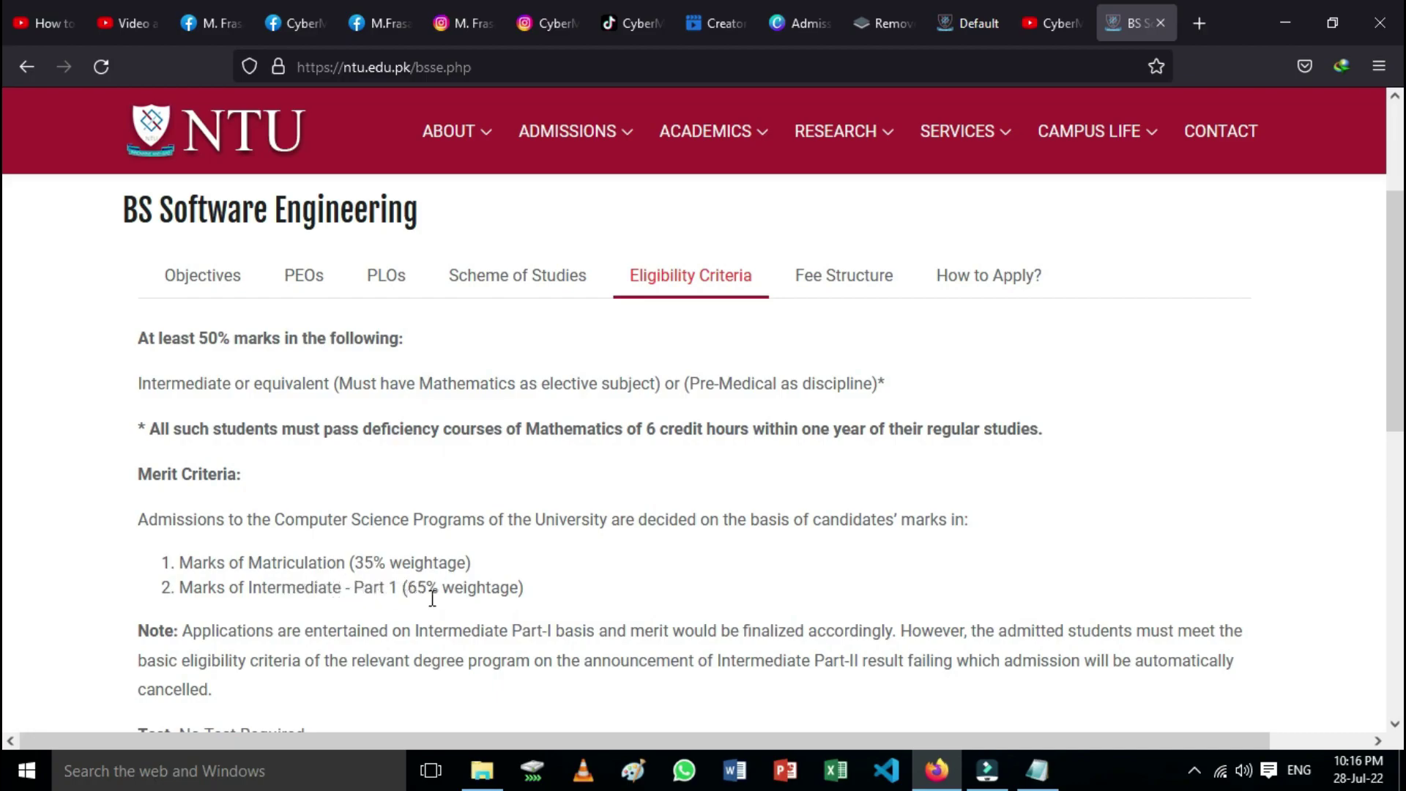
{"action": "scroll", "coordinate": [432, 597], "scroll_direction": "down", "scroll_amount": 3}
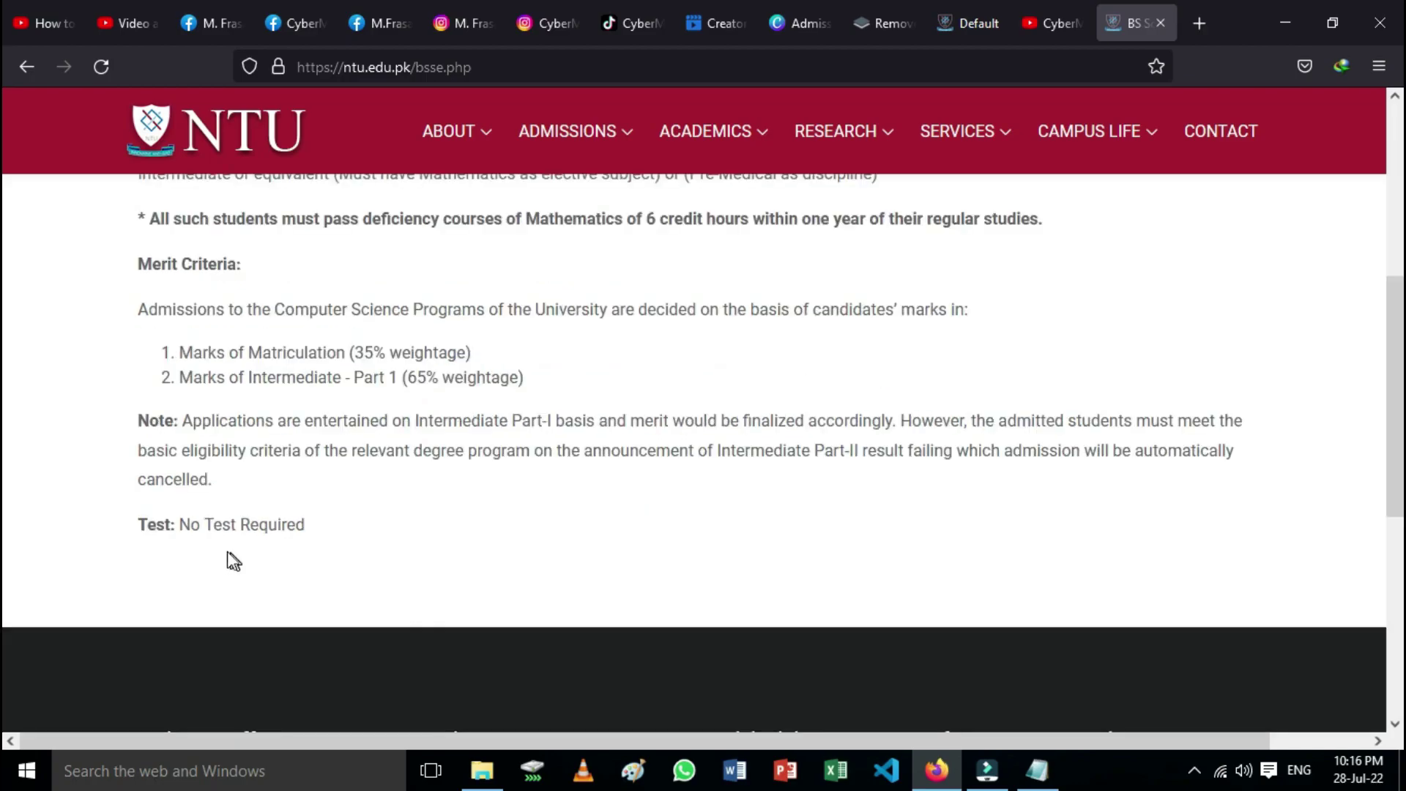
{"action": "left_click_drag", "start_coordinate": [178, 524], "coordinate": [352, 538]}
{"action": "left_click", "coordinate": [369, 515]}
Step: View the How to Apply? information and go to the online admissions portal
{"action": "scroll", "coordinate": [583, 552], "scroll_direction": "up", "scroll_amount": 6}
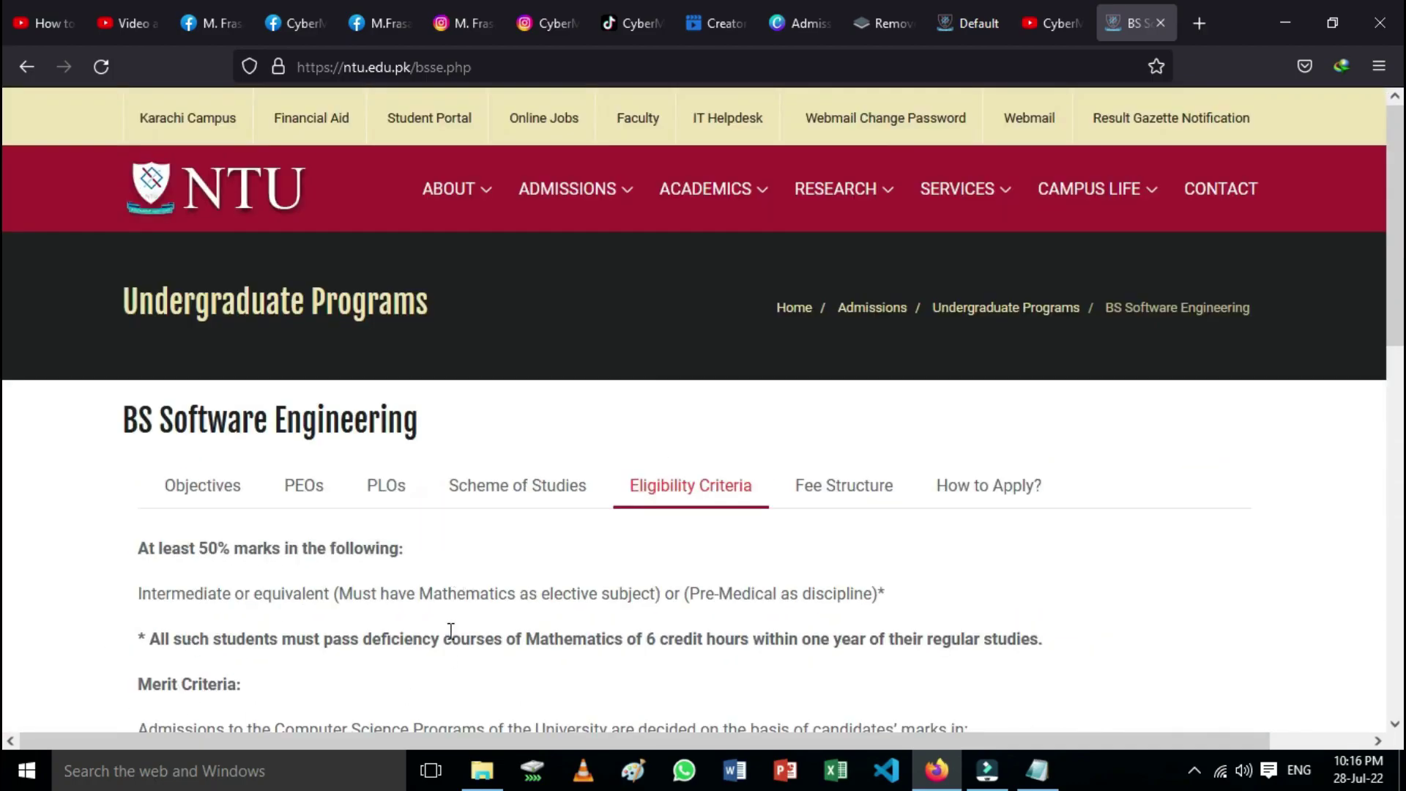
{"action": "left_click", "coordinate": [989, 491]}
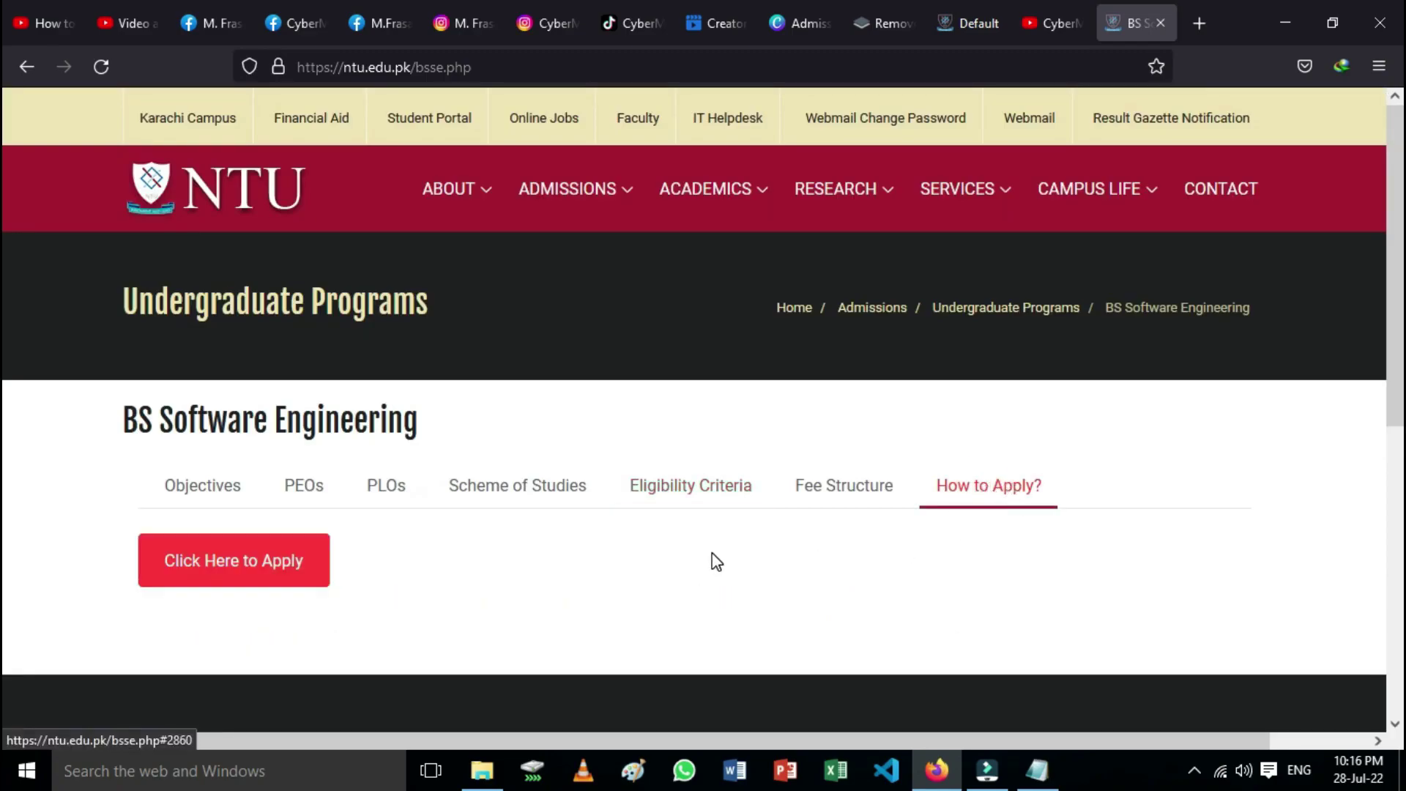
{"action": "left_click", "coordinate": [227, 567]}
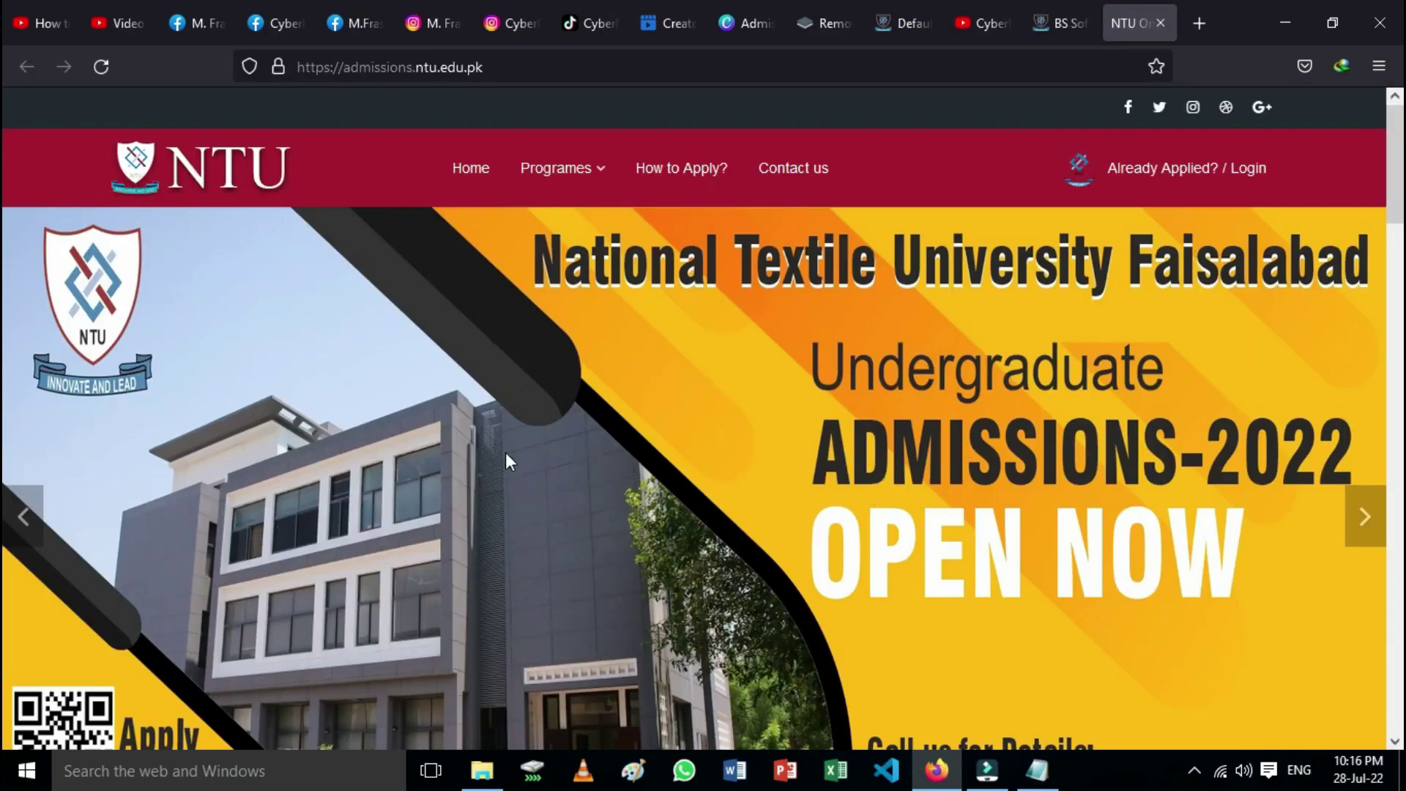
Step: Scroll the admissions home page to the Main Campus and Karachi Campus programme tables
{"action": "scroll", "coordinate": [504, 451], "scroll_direction": "down", "scroll_amount": 6}
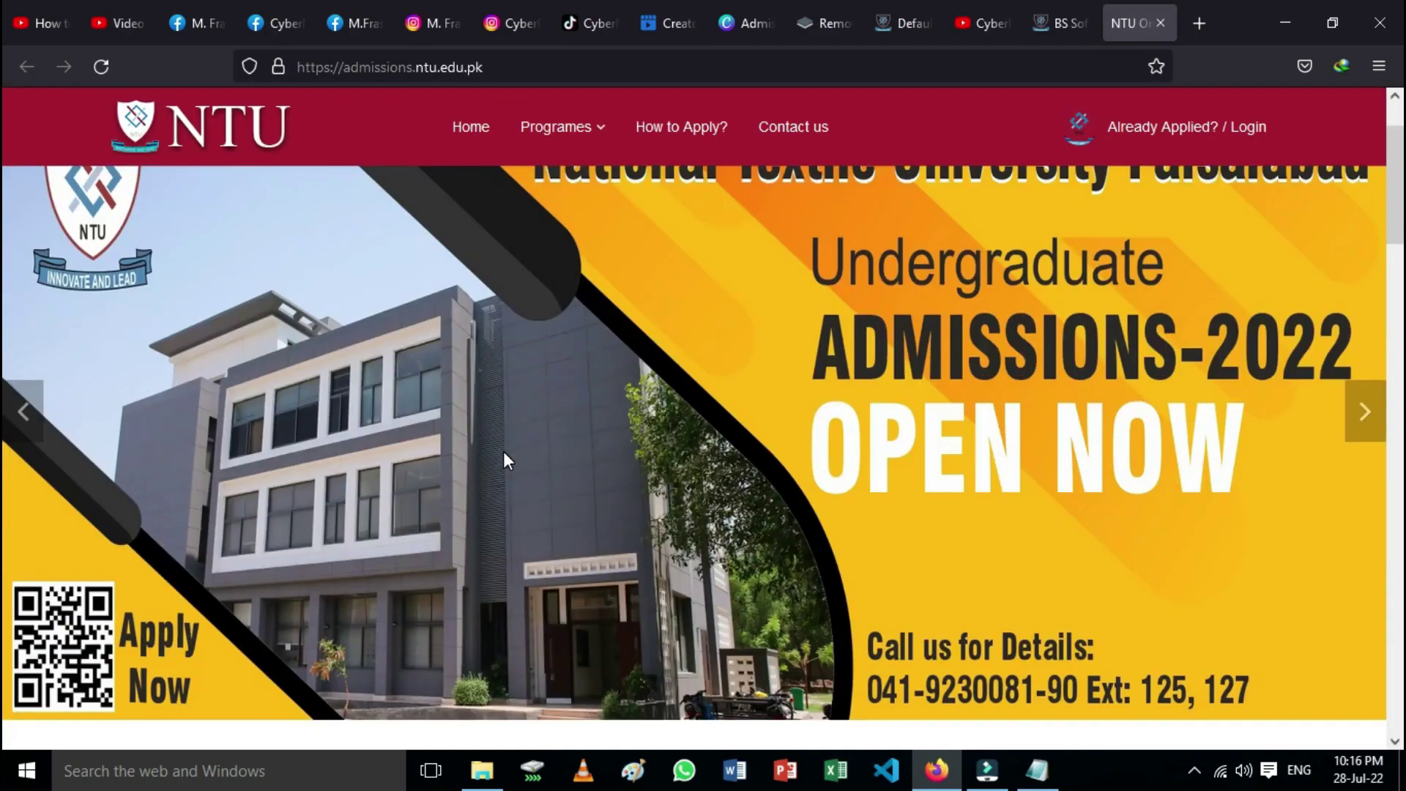
{"action": "scroll", "coordinate": [507, 460], "scroll_direction": "down", "scroll_amount": 10}
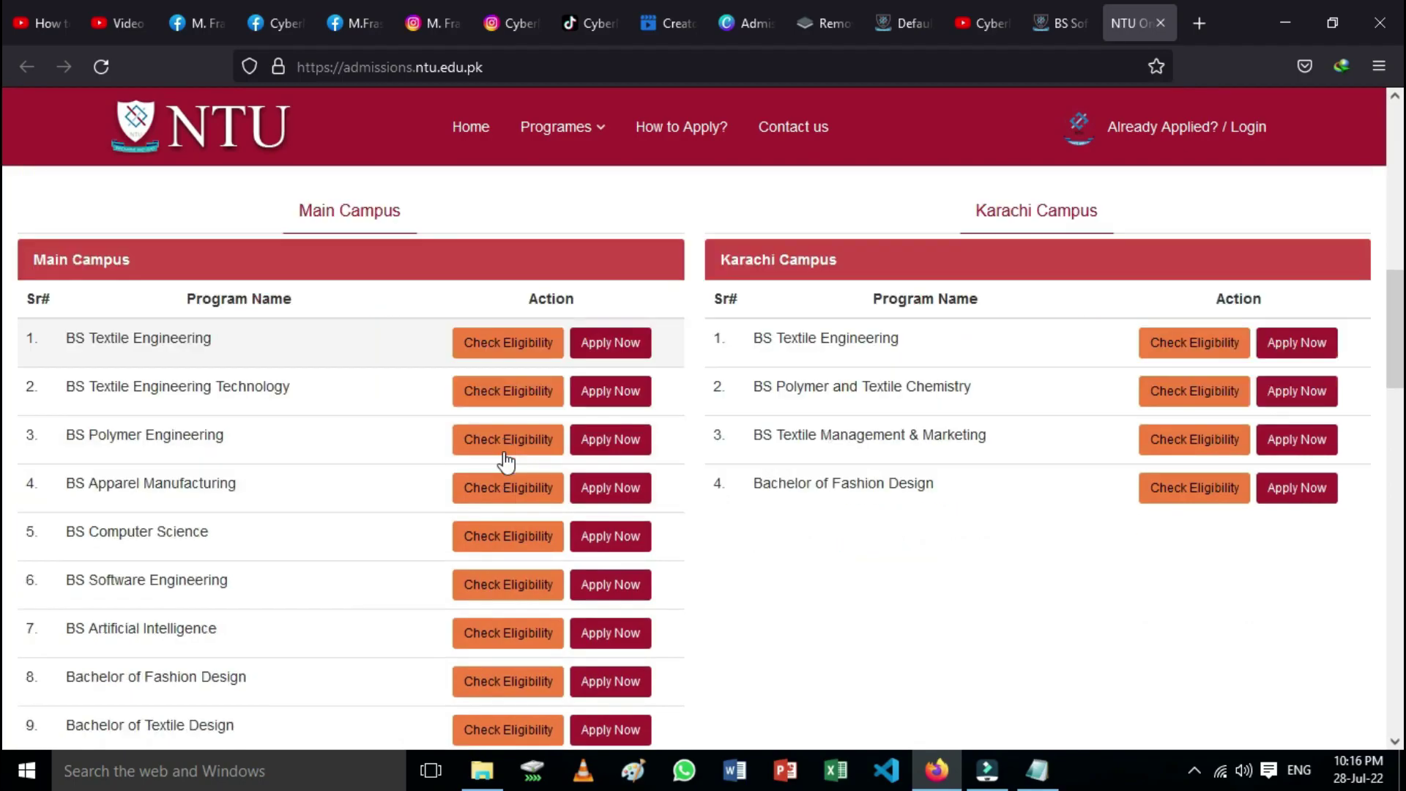
{"action": "scroll", "coordinate": [505, 462], "scroll_direction": "up", "scroll_amount": 6}
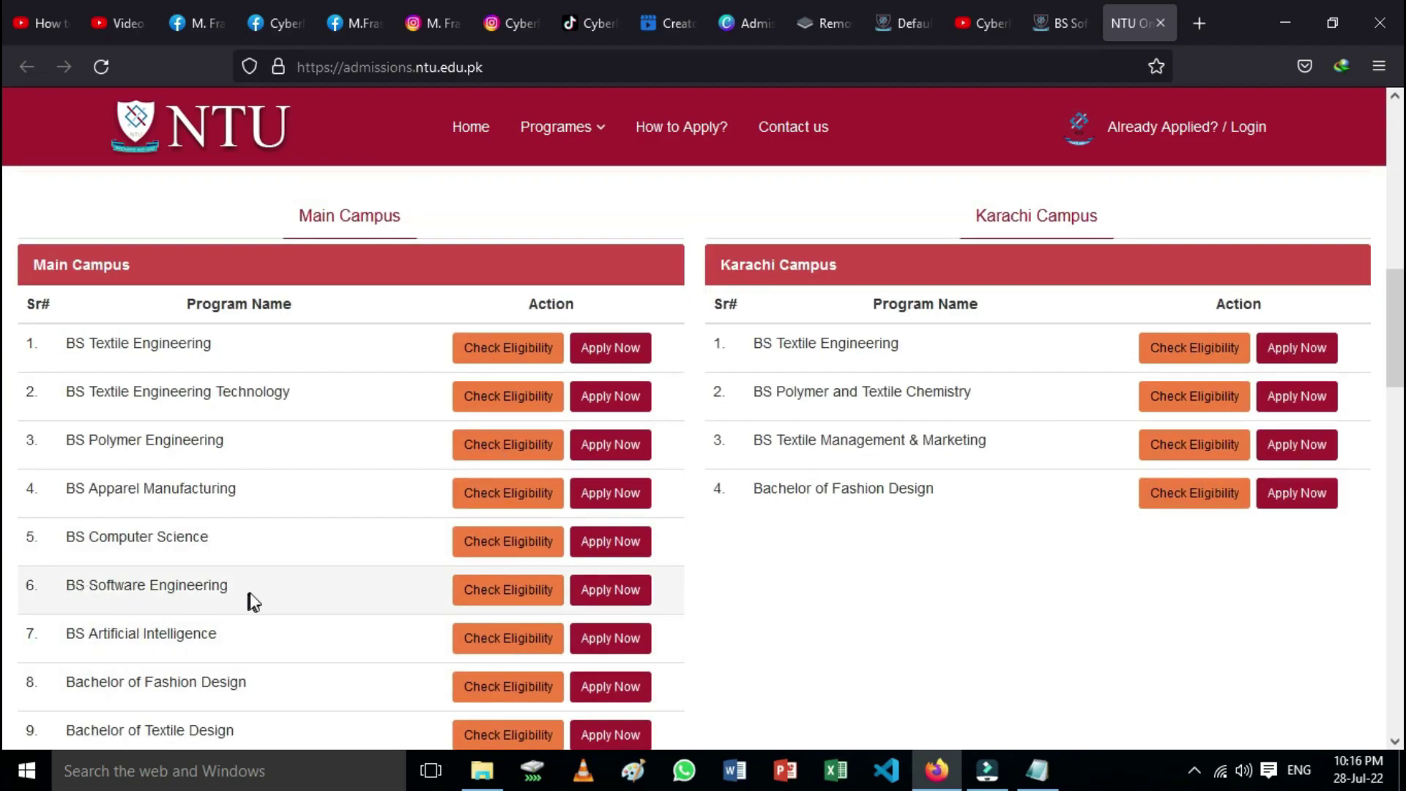
Step: Apply for BS Software Engineering at Main Campus and dismiss the eligibility criteria notice
{"action": "left_click", "coordinate": [608, 599]}
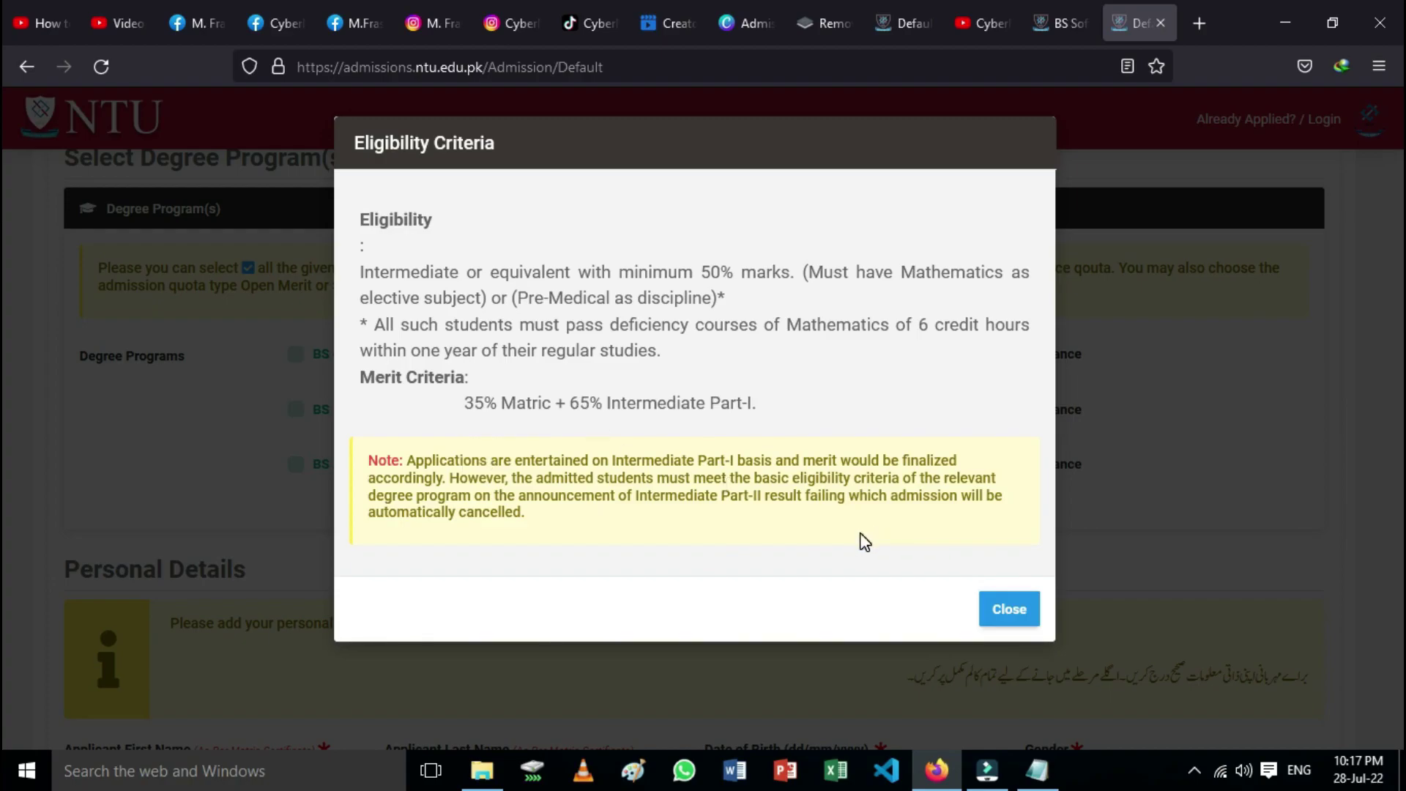
{"action": "left_click", "coordinate": [1013, 611]}
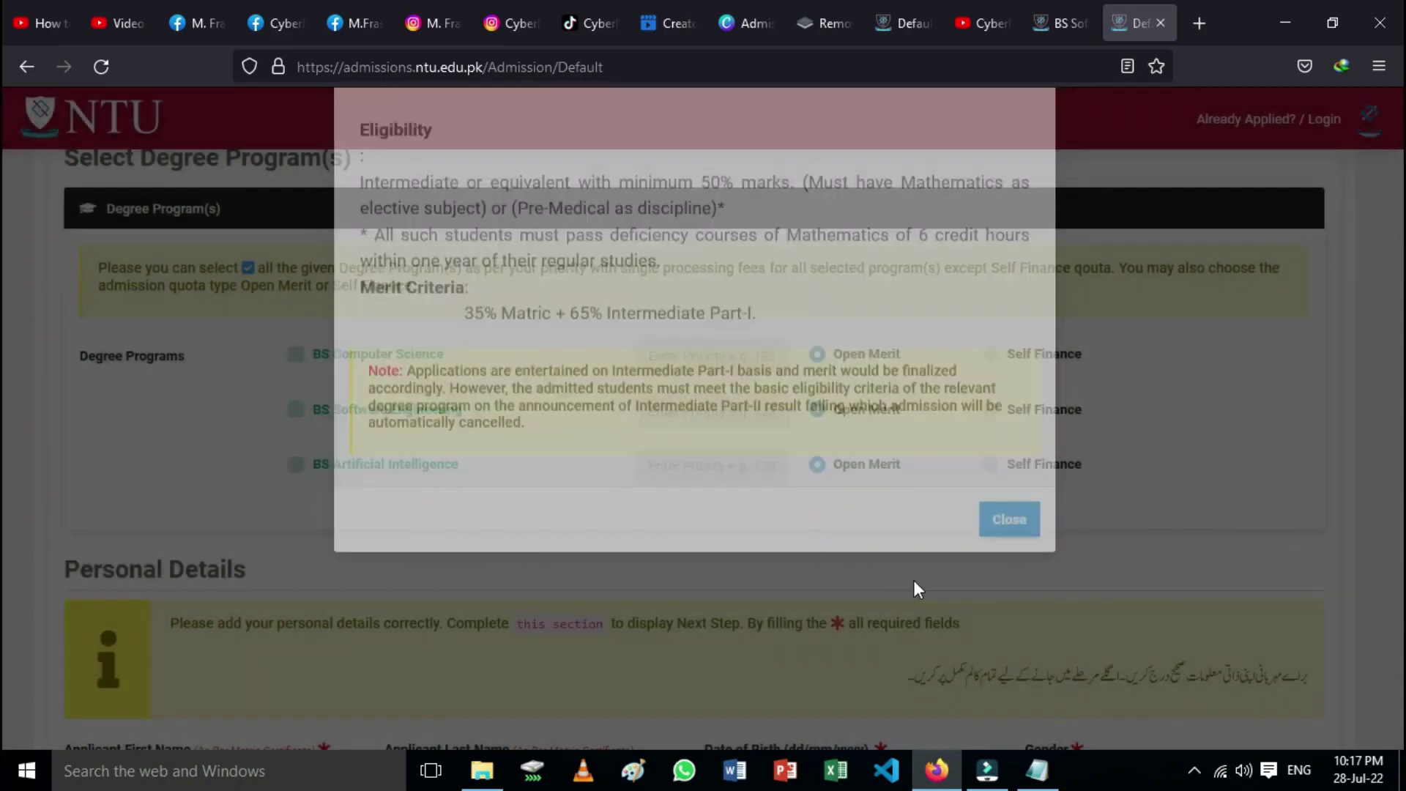
{"action": "scroll", "coordinate": [728, 479], "scroll_direction": "up", "scroll_amount": 2}
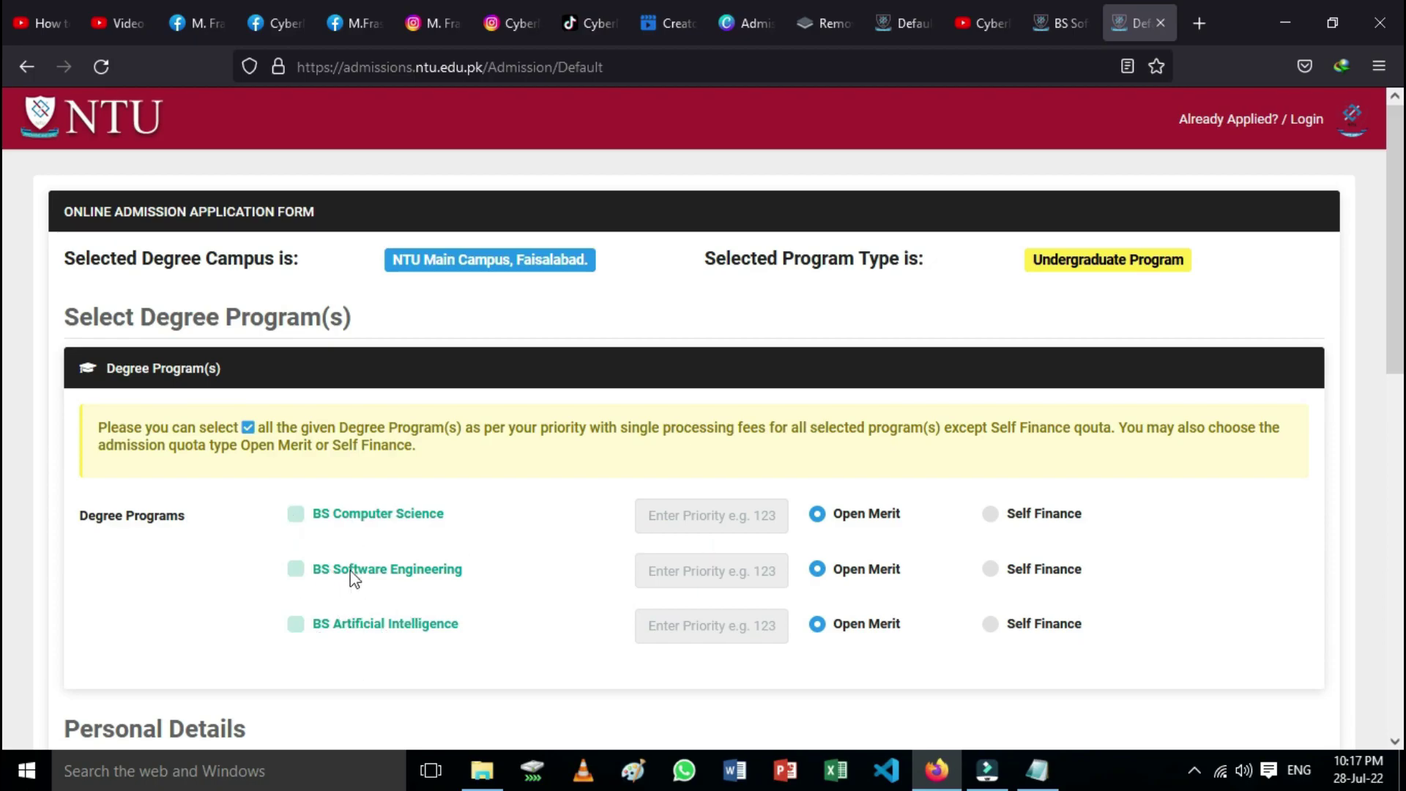
Step: Select BS Software Engineering, BS Computer Science and BS Artificial Intelligence as priorities 1-3, keeping Open Merit
{"action": "left_click", "coordinate": [294, 571]}
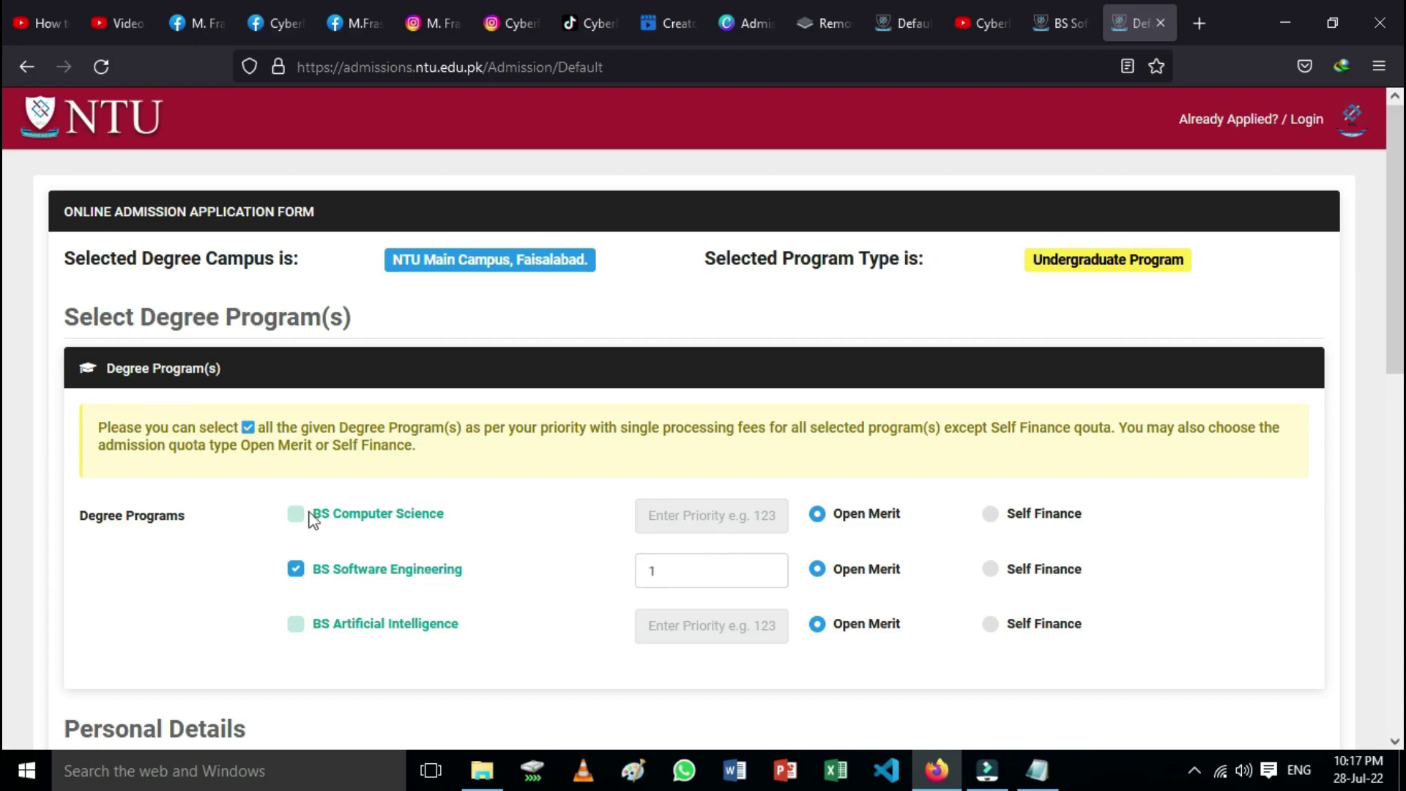
{"action": "left_click", "coordinate": [299, 516]}
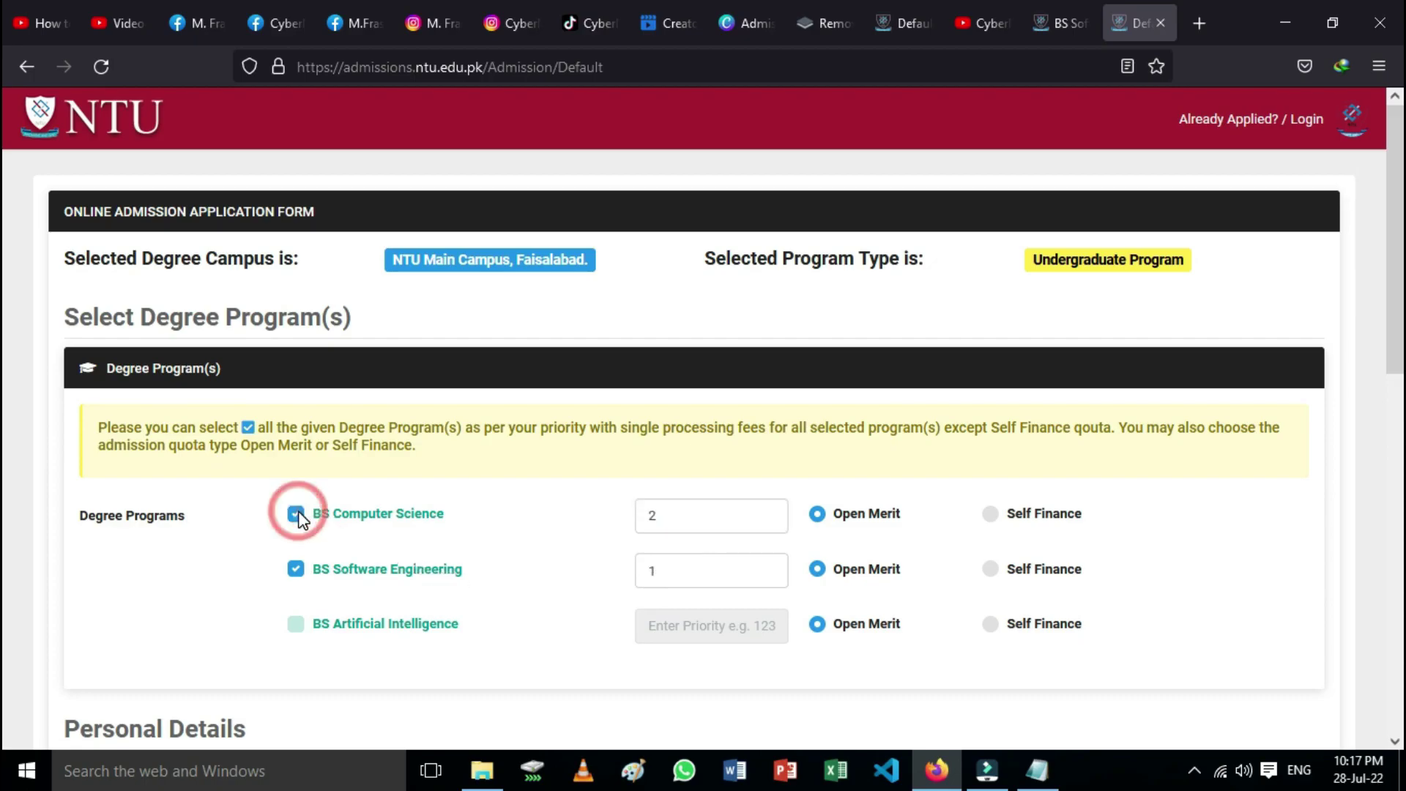
{"action": "left_click", "coordinate": [299, 623]}
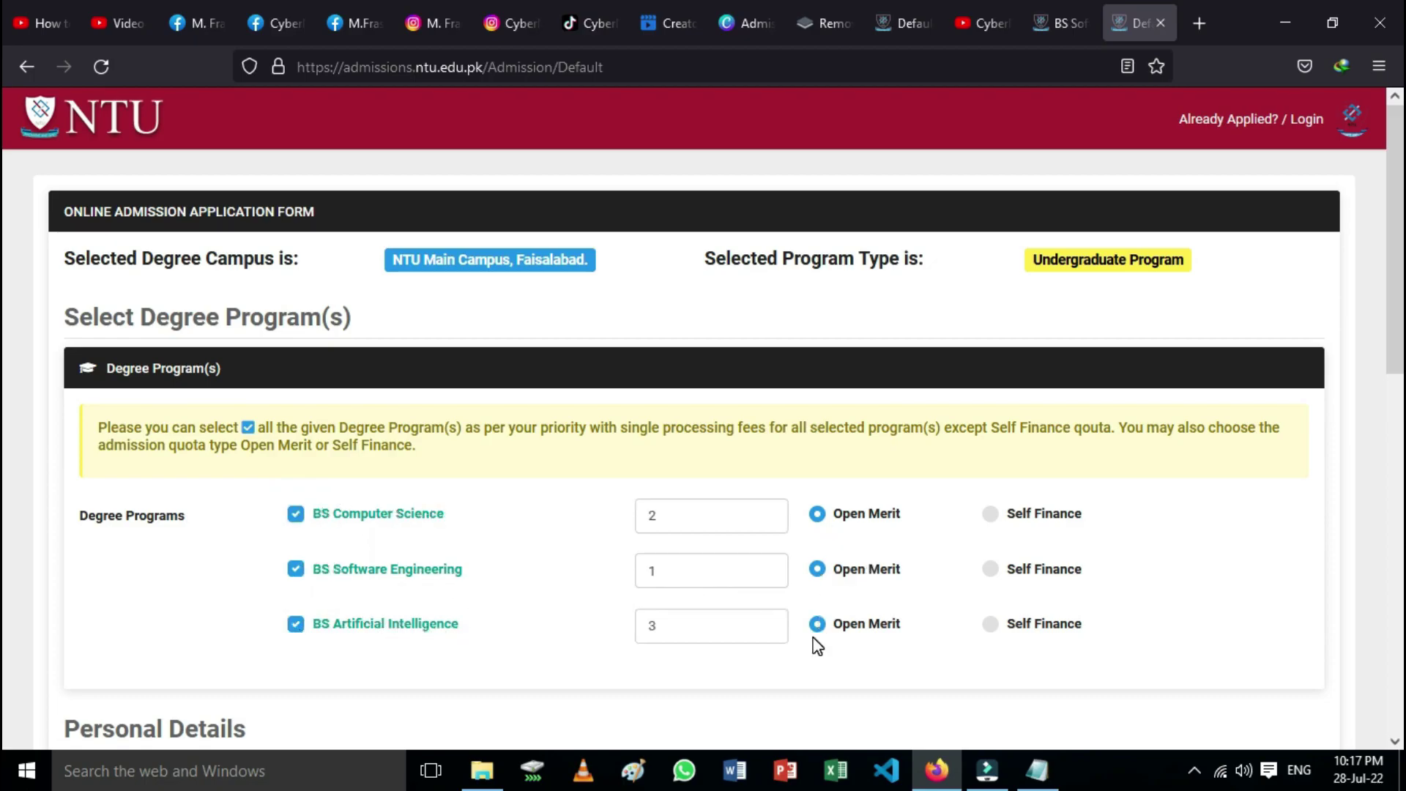
{"action": "left_click", "coordinate": [993, 513]}
{"action": "left_click", "coordinate": [818, 514]}
Step: Enter the applicant's first name and last name in Personal Details
{"action": "scroll", "coordinate": [530, 554], "scroll_direction": "down", "scroll_amount": 4}
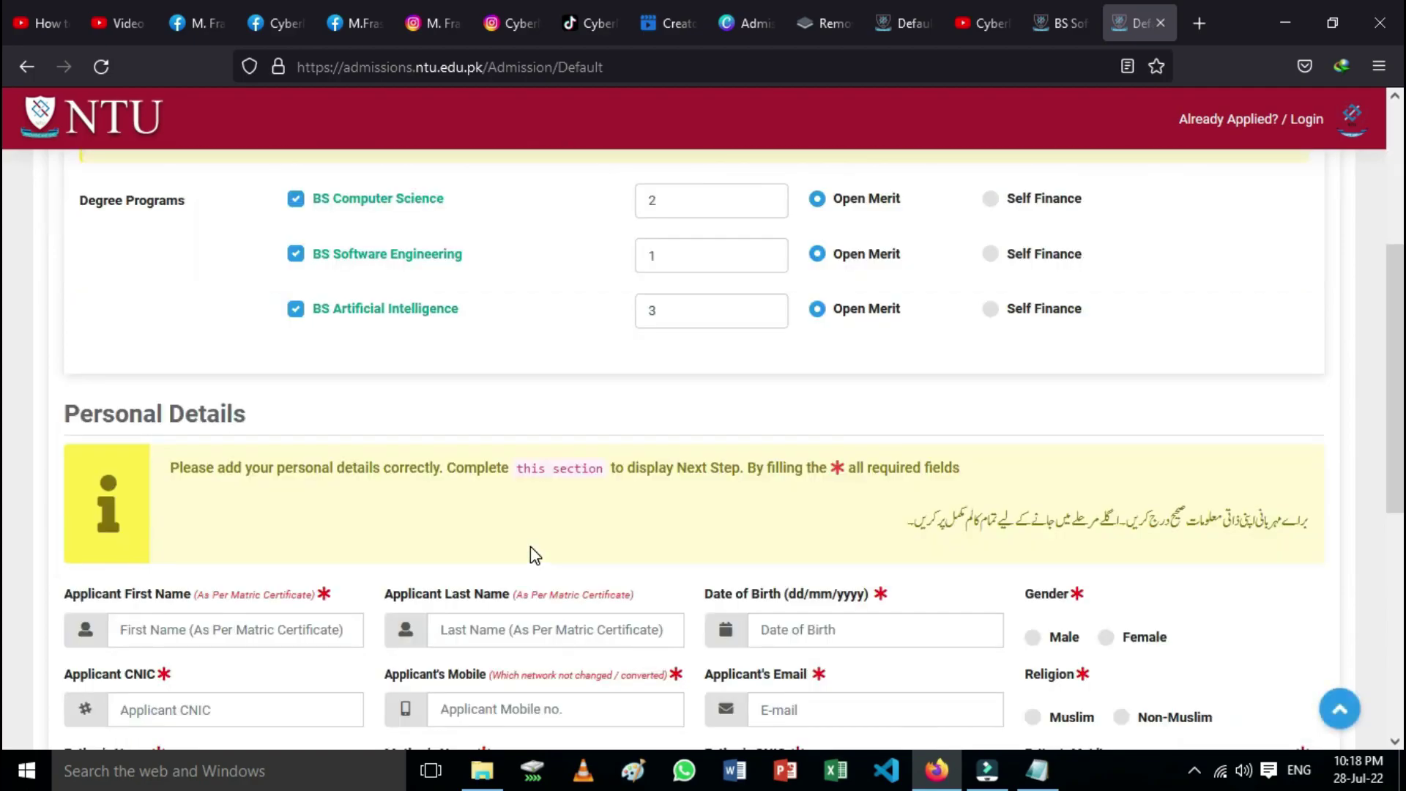
{"action": "scroll", "coordinate": [733, 518], "scroll_direction": "down", "scroll_amount": 2}
{"action": "scroll", "coordinate": [733, 519], "scroll_direction": "up", "scroll_amount": 2}
{"action": "scroll", "coordinate": [732, 518], "scroll_direction": "down", "scroll_amount": 4}
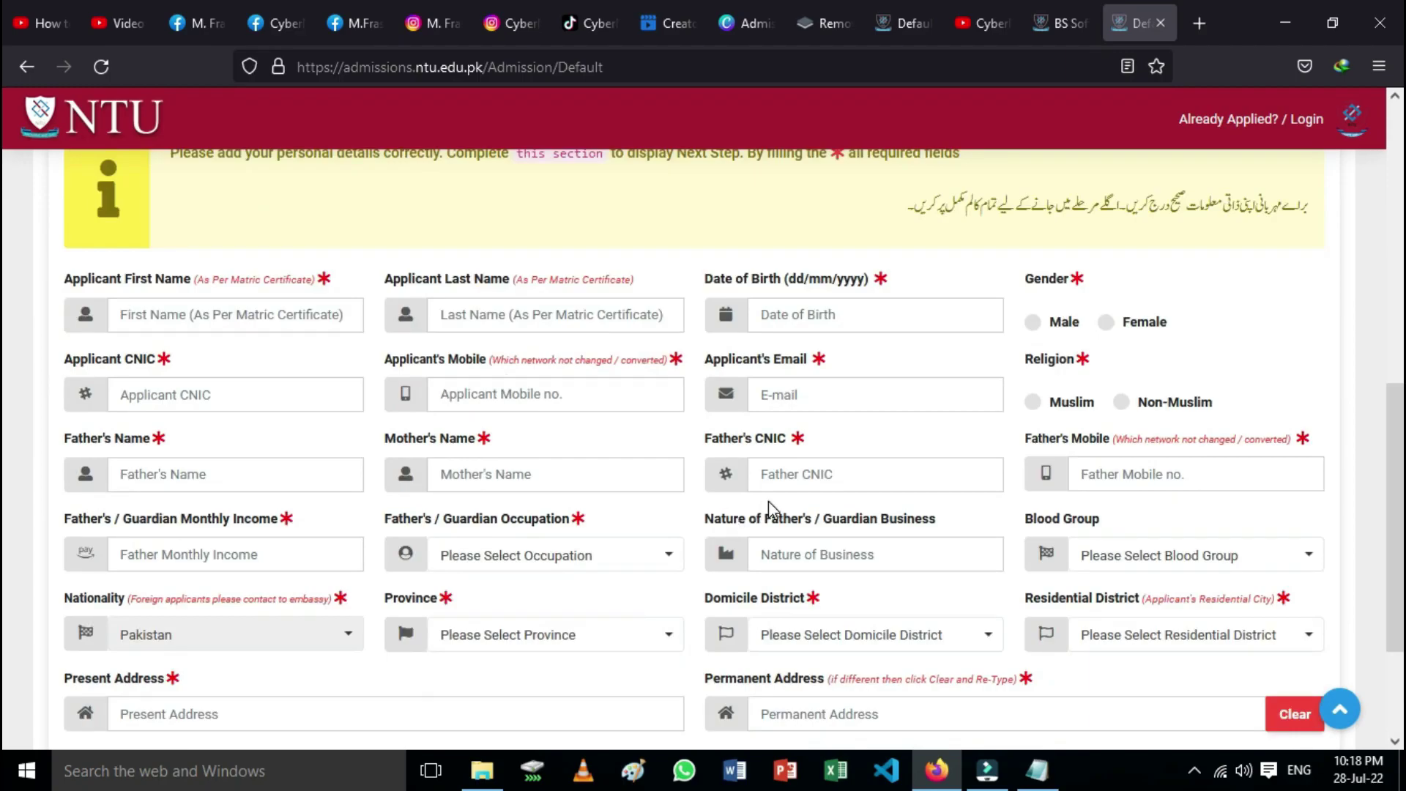
{"action": "scroll", "coordinate": [571, 396], "scroll_direction": "up", "scroll_amount": 3}
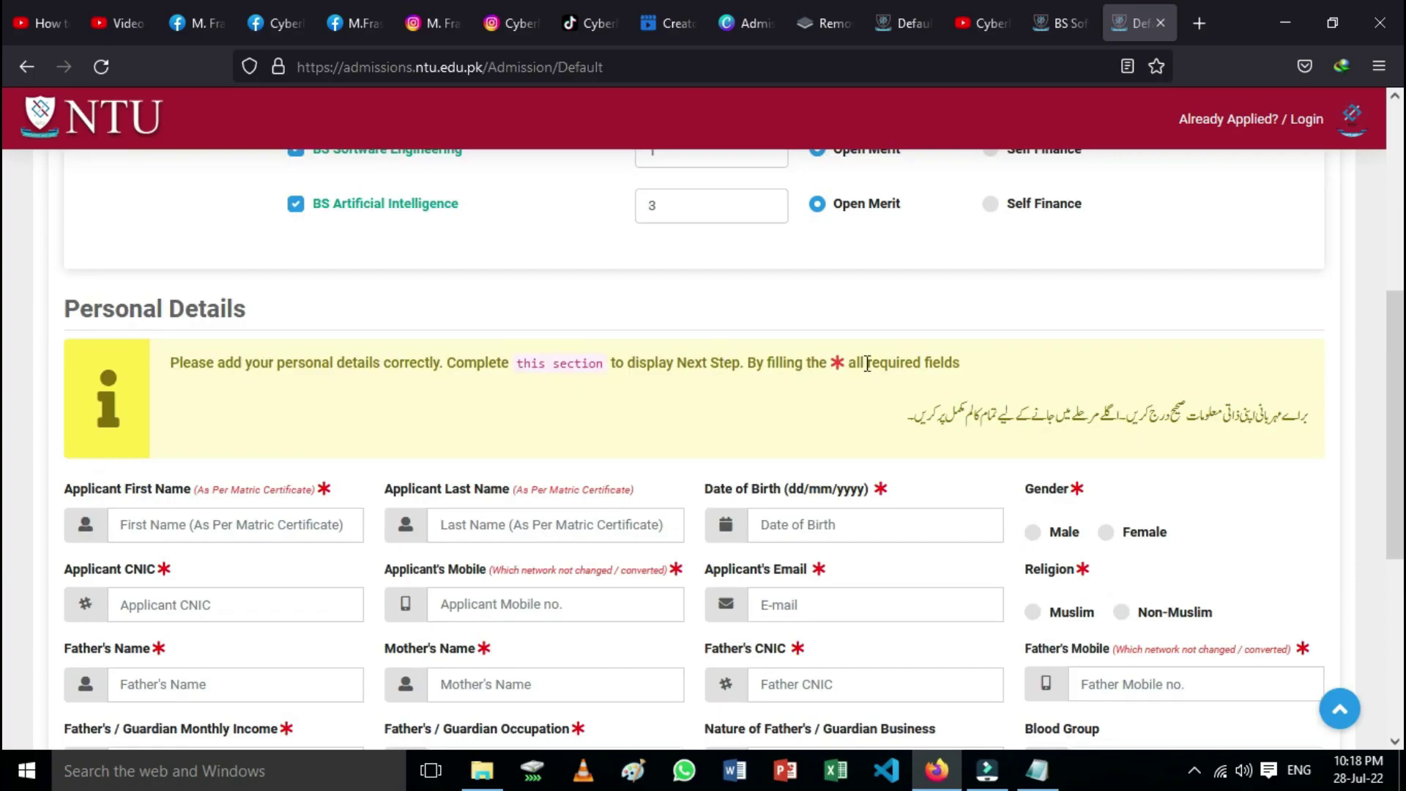
{"action": "scroll", "coordinate": [649, 521], "scroll_direction": "down", "scroll_amount": 3}
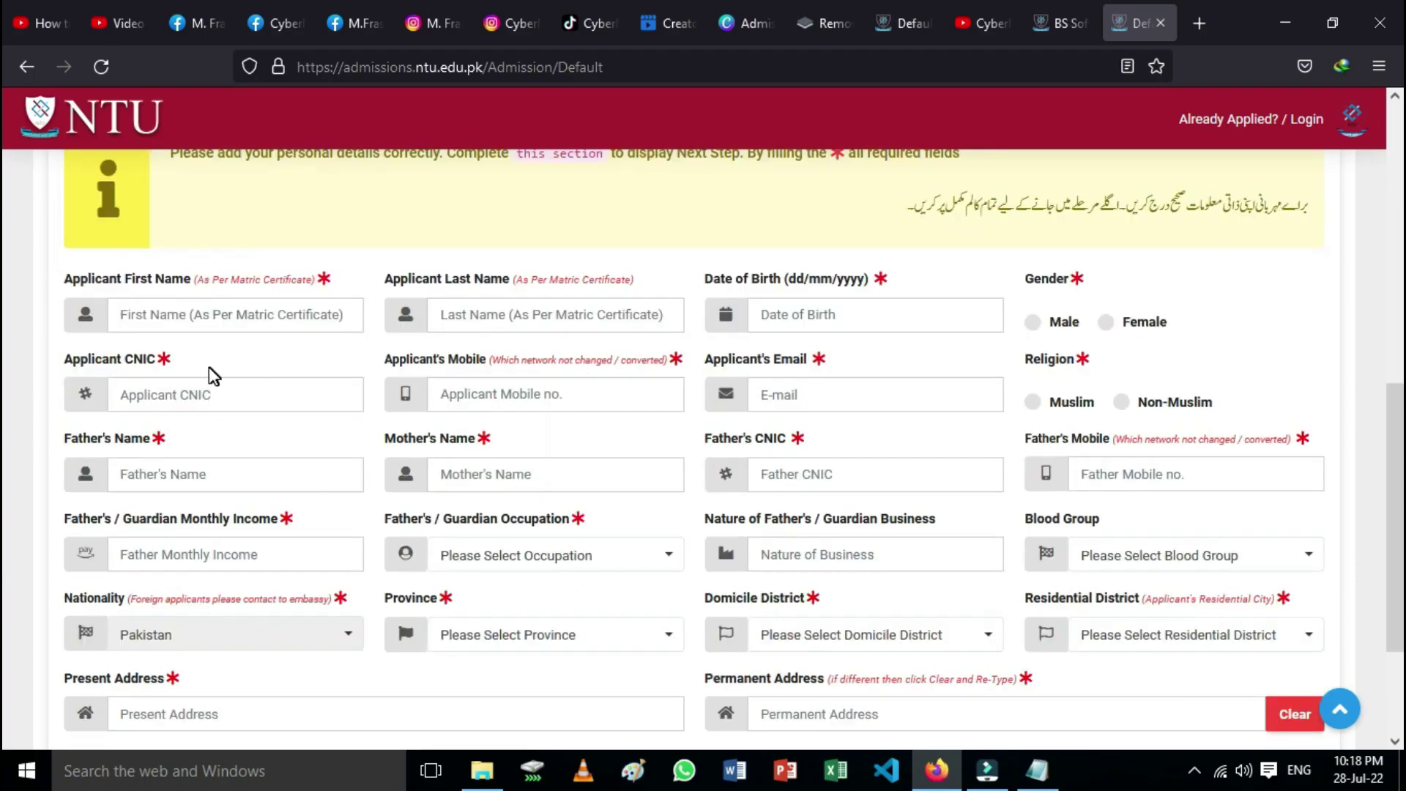
{"action": "scroll", "coordinate": [204, 364], "scroll_direction": "down", "scroll_amount": 2}
{"action": "left_click", "coordinate": [157, 212]}
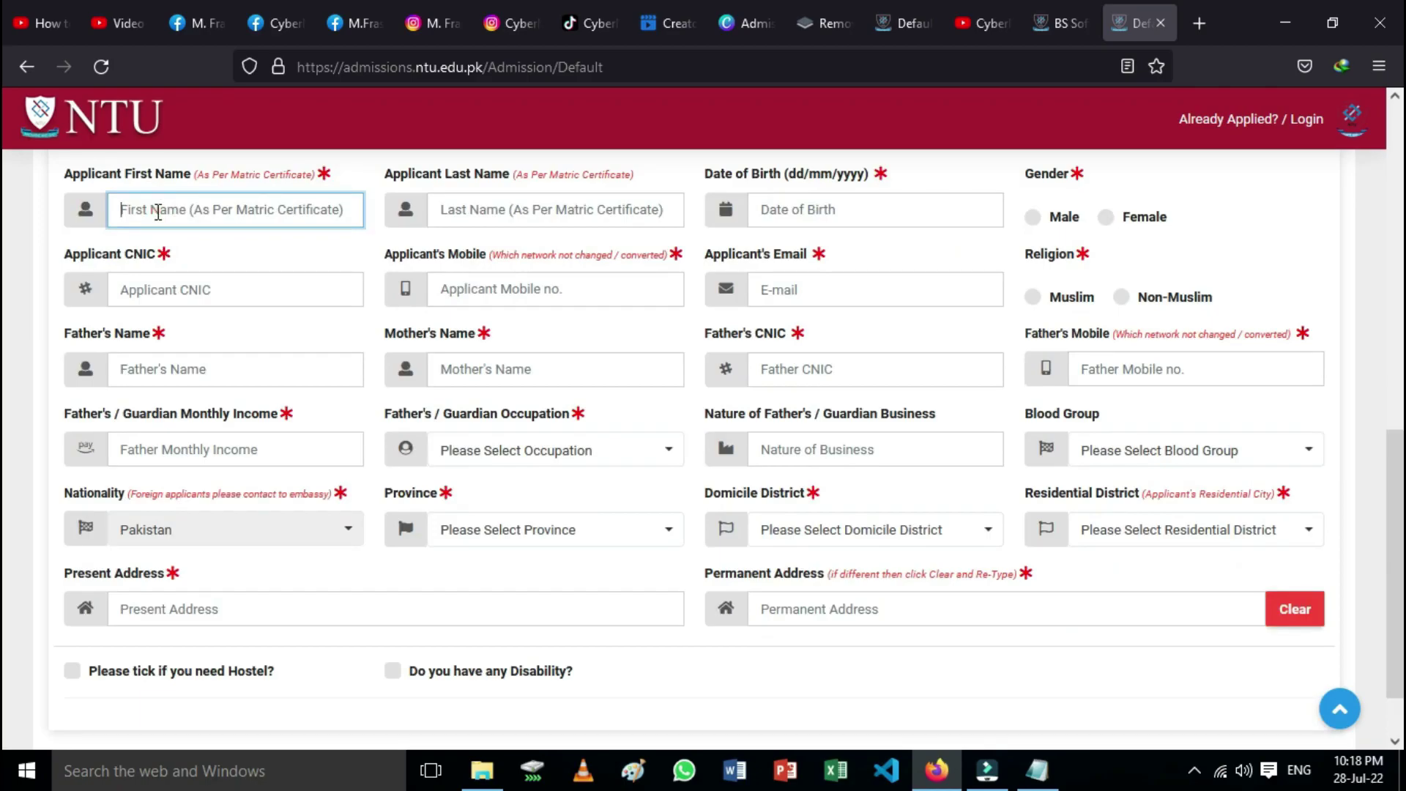
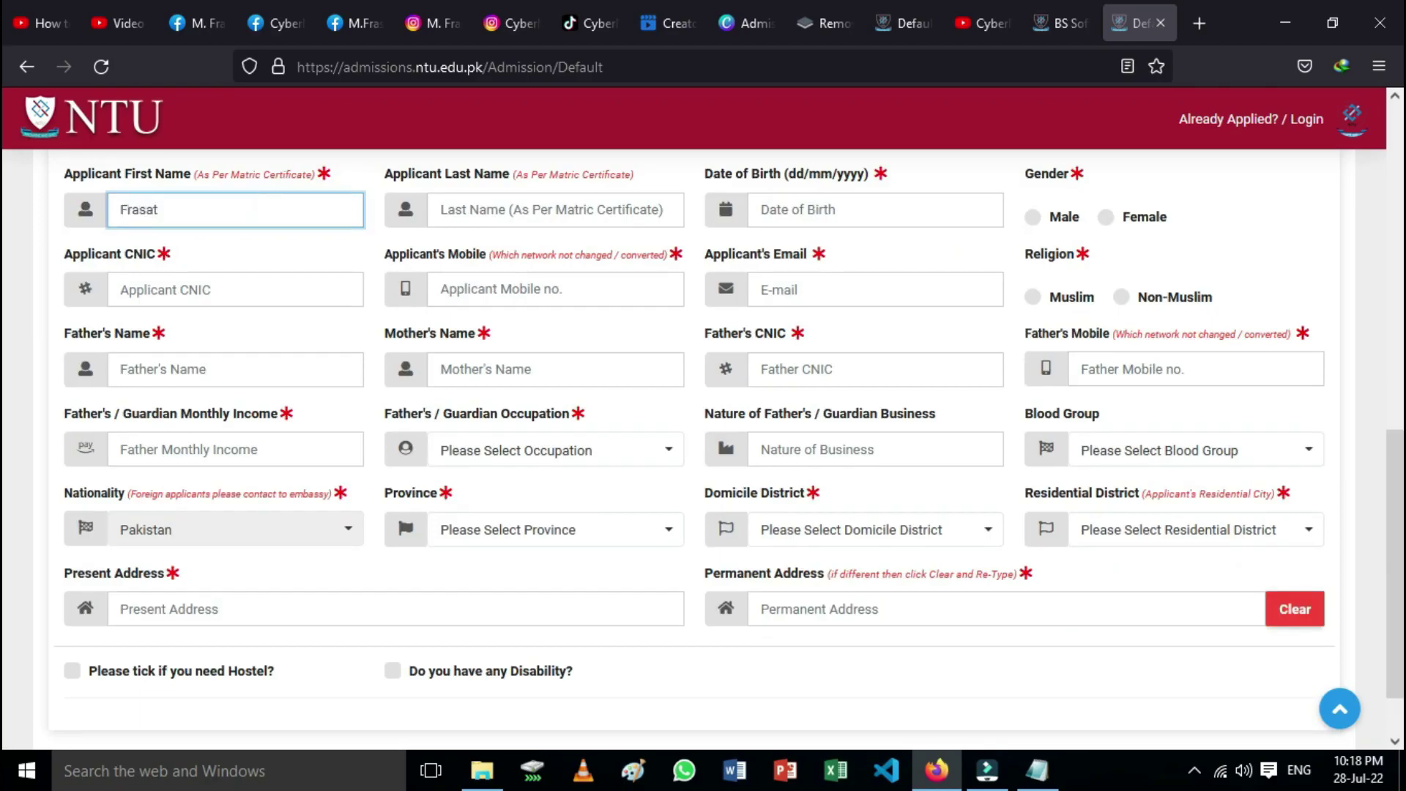
{"action": "left_click", "coordinate": [507, 204]}
{"action": "type", "text": "Ai"}
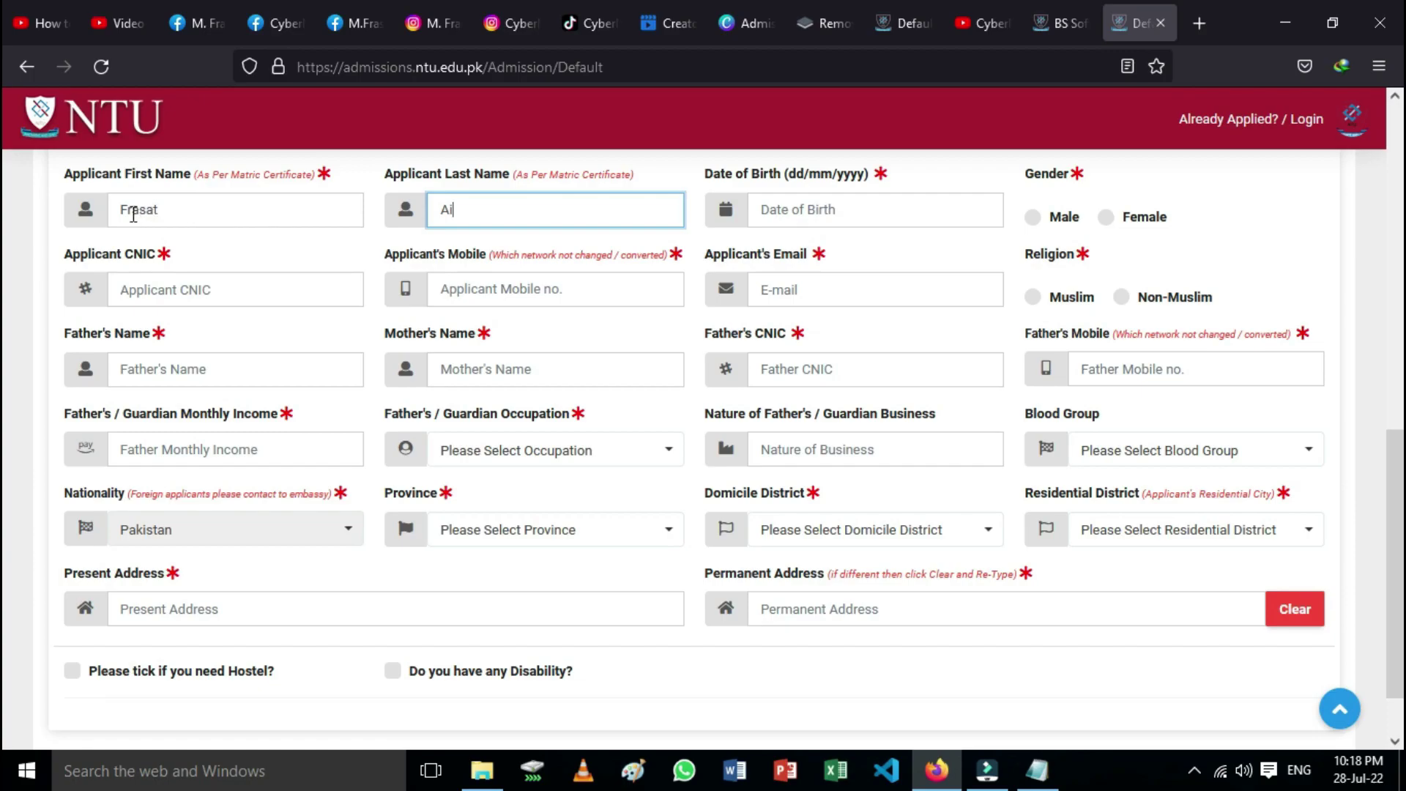
Step: Fix the first name, finish the last name, and move to the date of birth field
{"action": "left_click", "coordinate": [164, 213]}
{"action": "key", "text": "BackSpace"}
{"action": "key", "text": "BackSpace"}
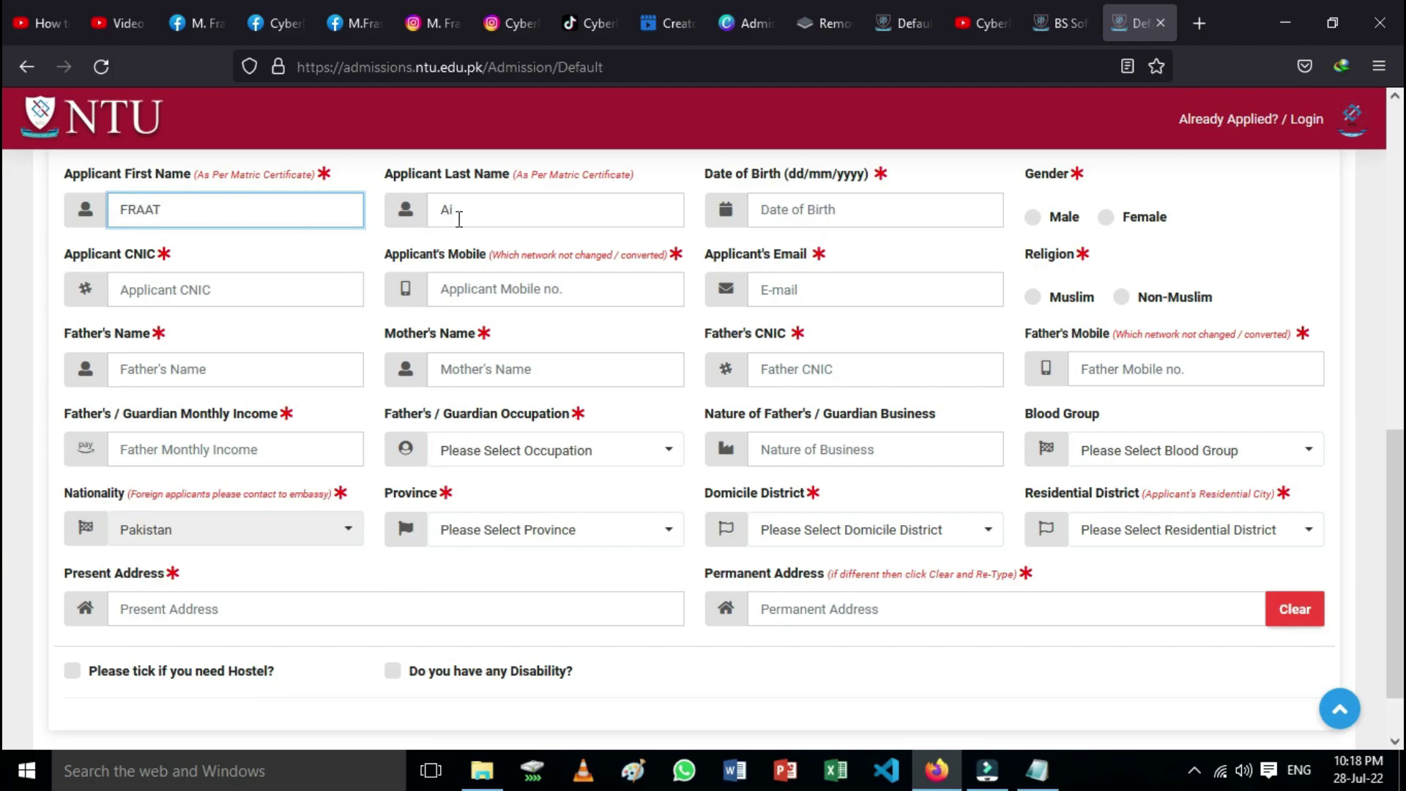
{"action": "left_click", "coordinate": [469, 218]}
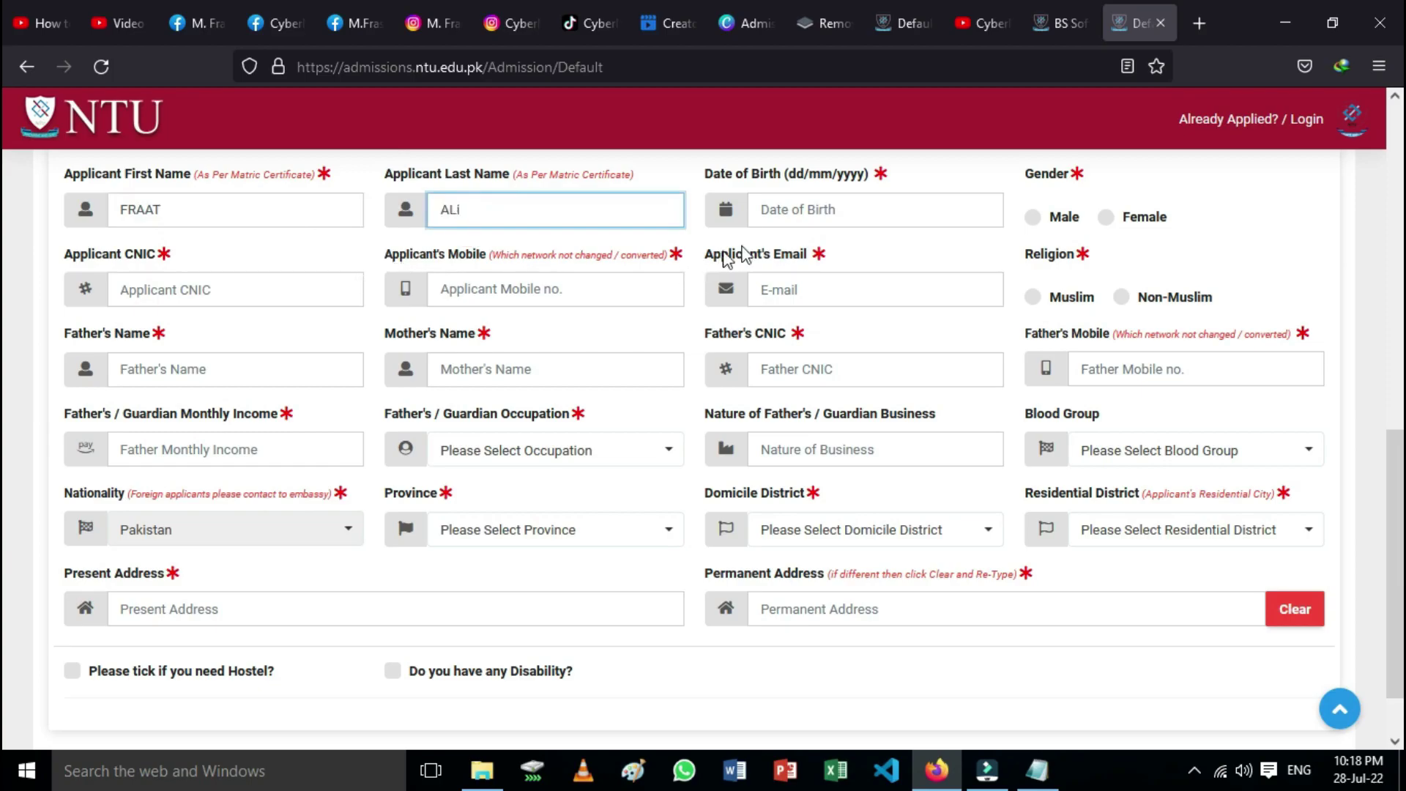
{"action": "left_click", "coordinate": [807, 210]}
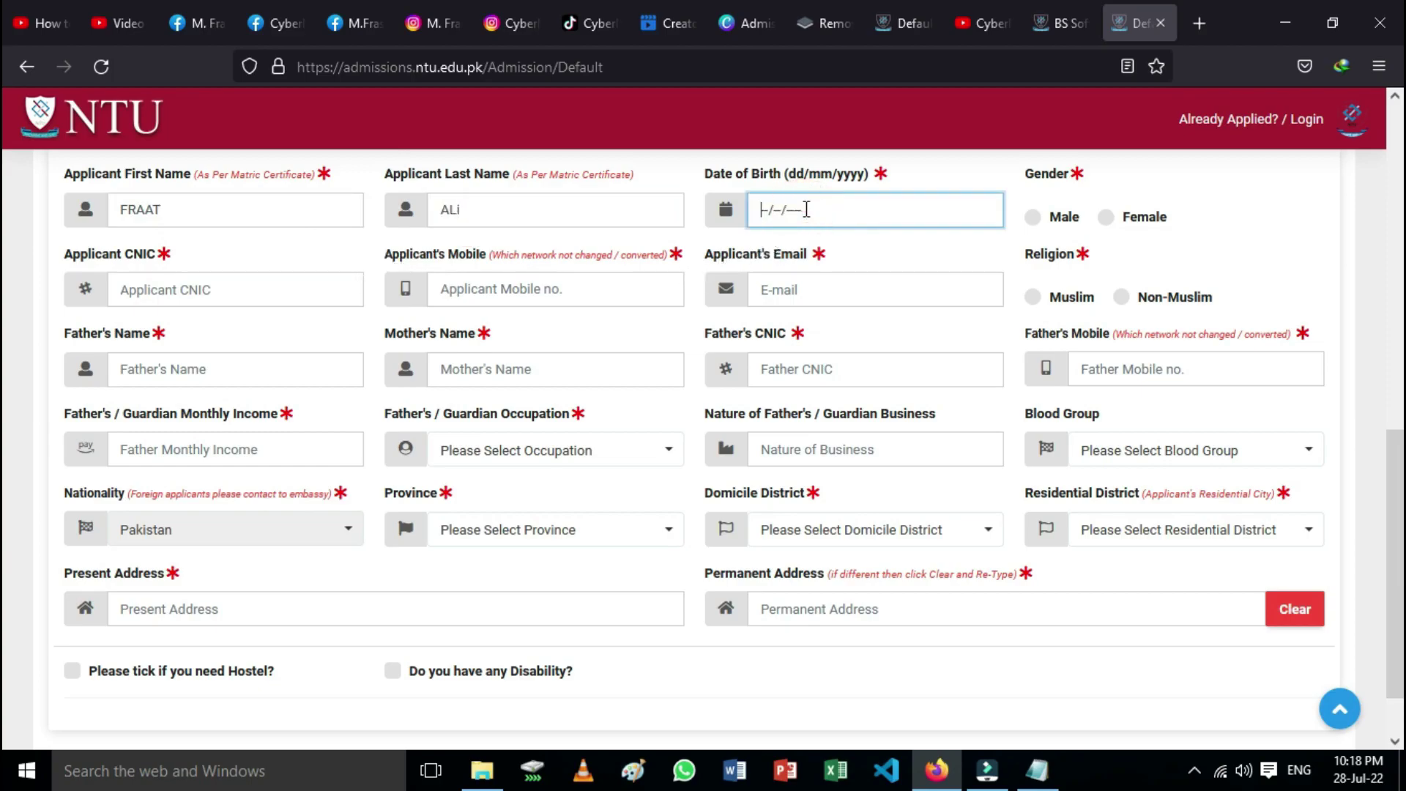
{"action": "left_click", "coordinate": [1032, 217]}
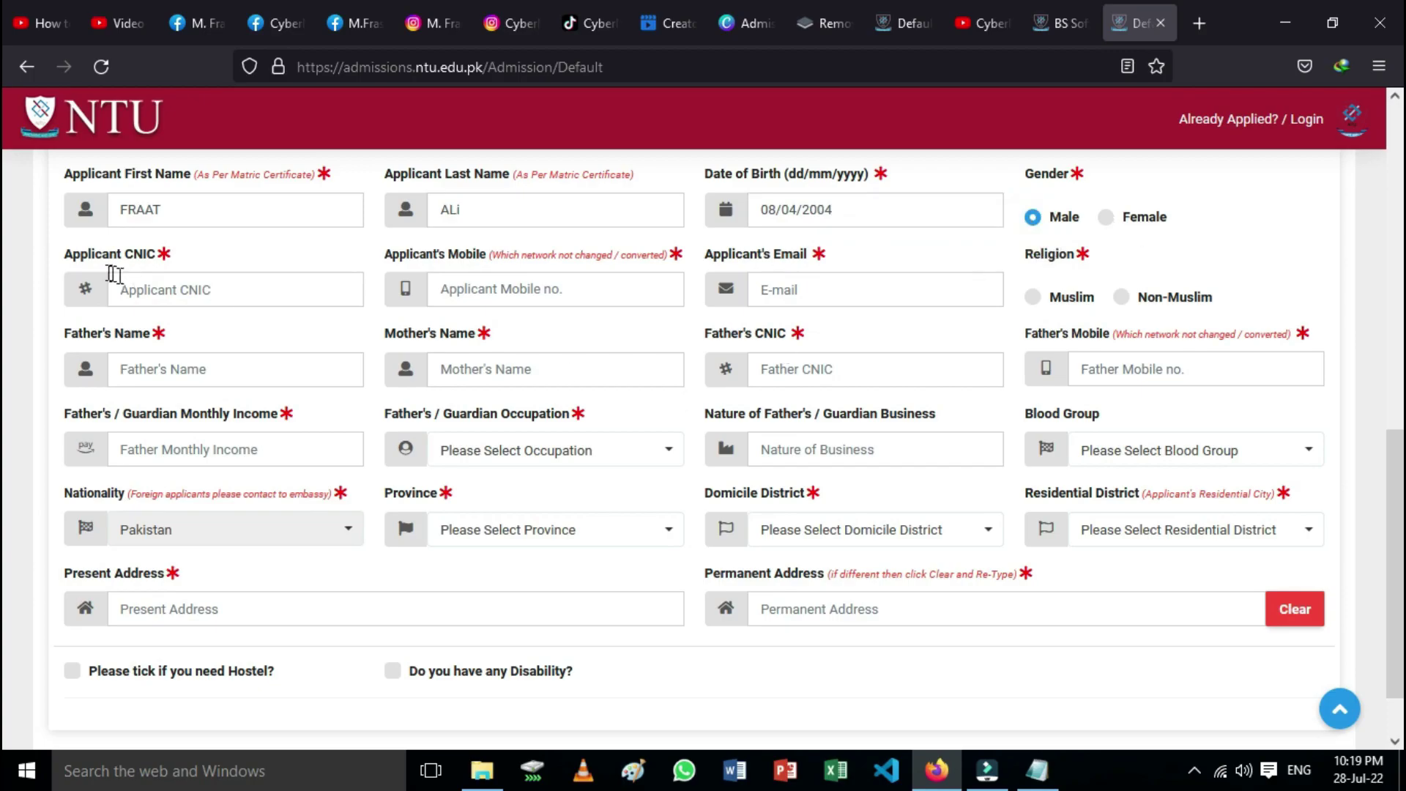
{"action": "left_click", "coordinate": [154, 291]}
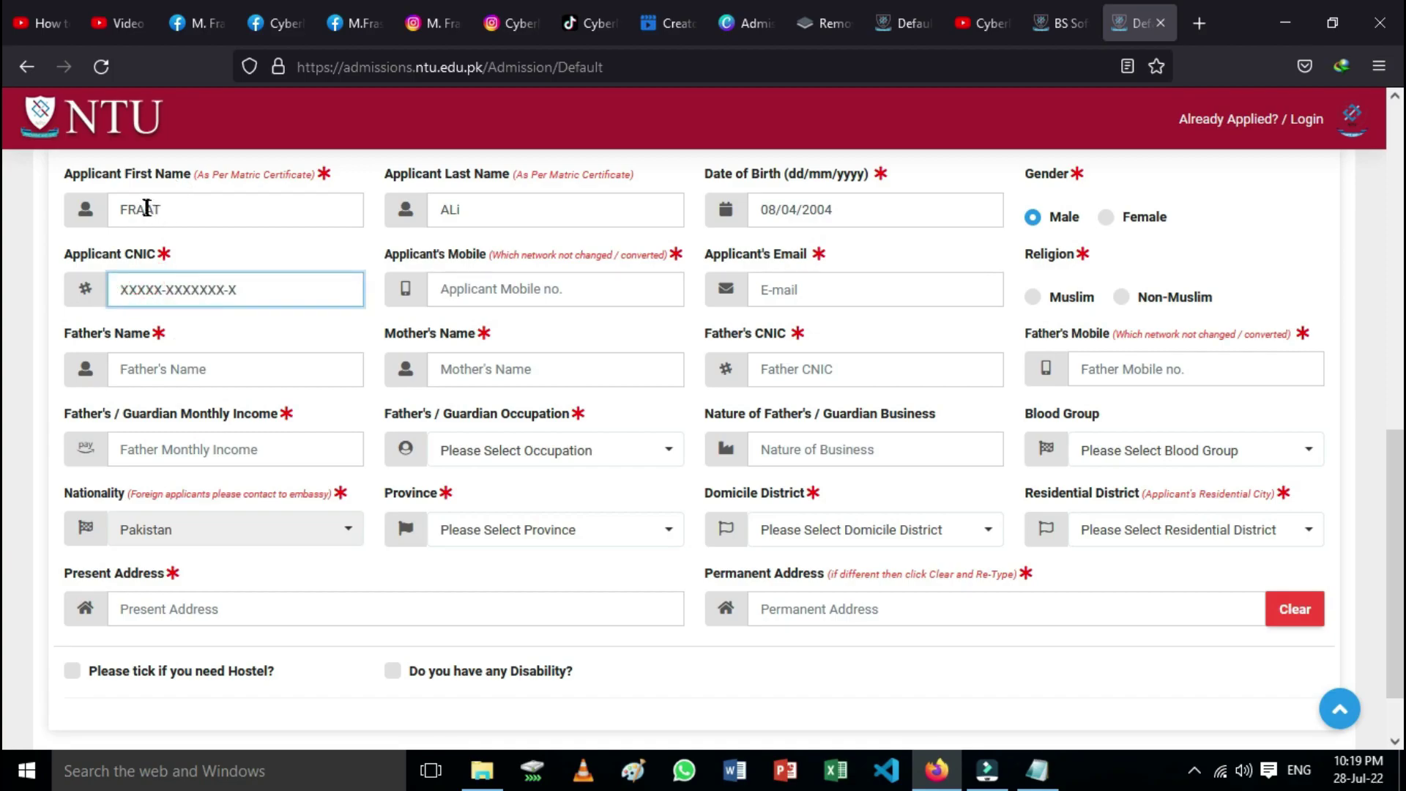
{"action": "left_click", "coordinate": [141, 210]}
{"action": "type", "text": "S"}
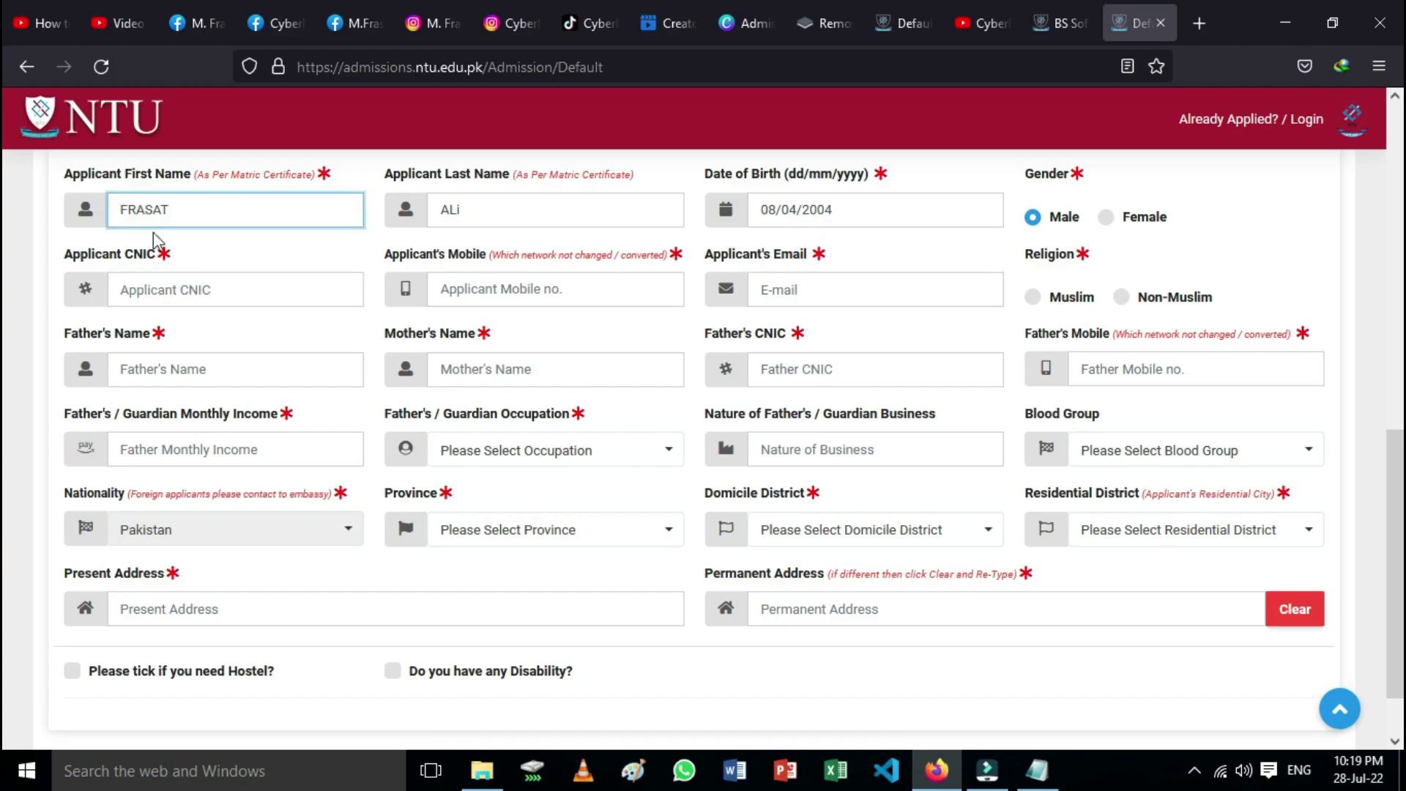
{"action": "left_click", "coordinate": [169, 291]}
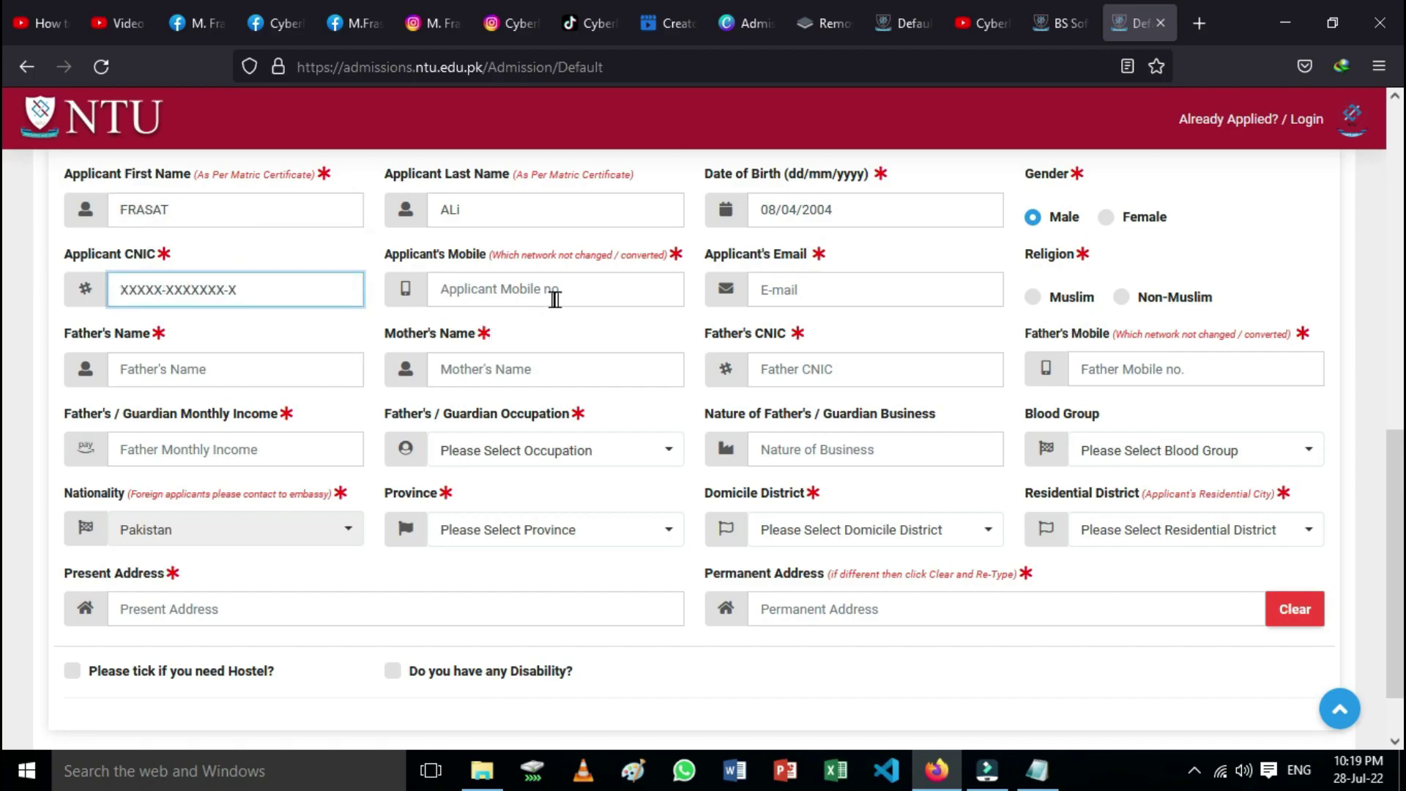
Step: Fill in the mobile number and email, choose Muslim religion, and enter the parents' details
{"action": "left_click", "coordinate": [538, 295]}
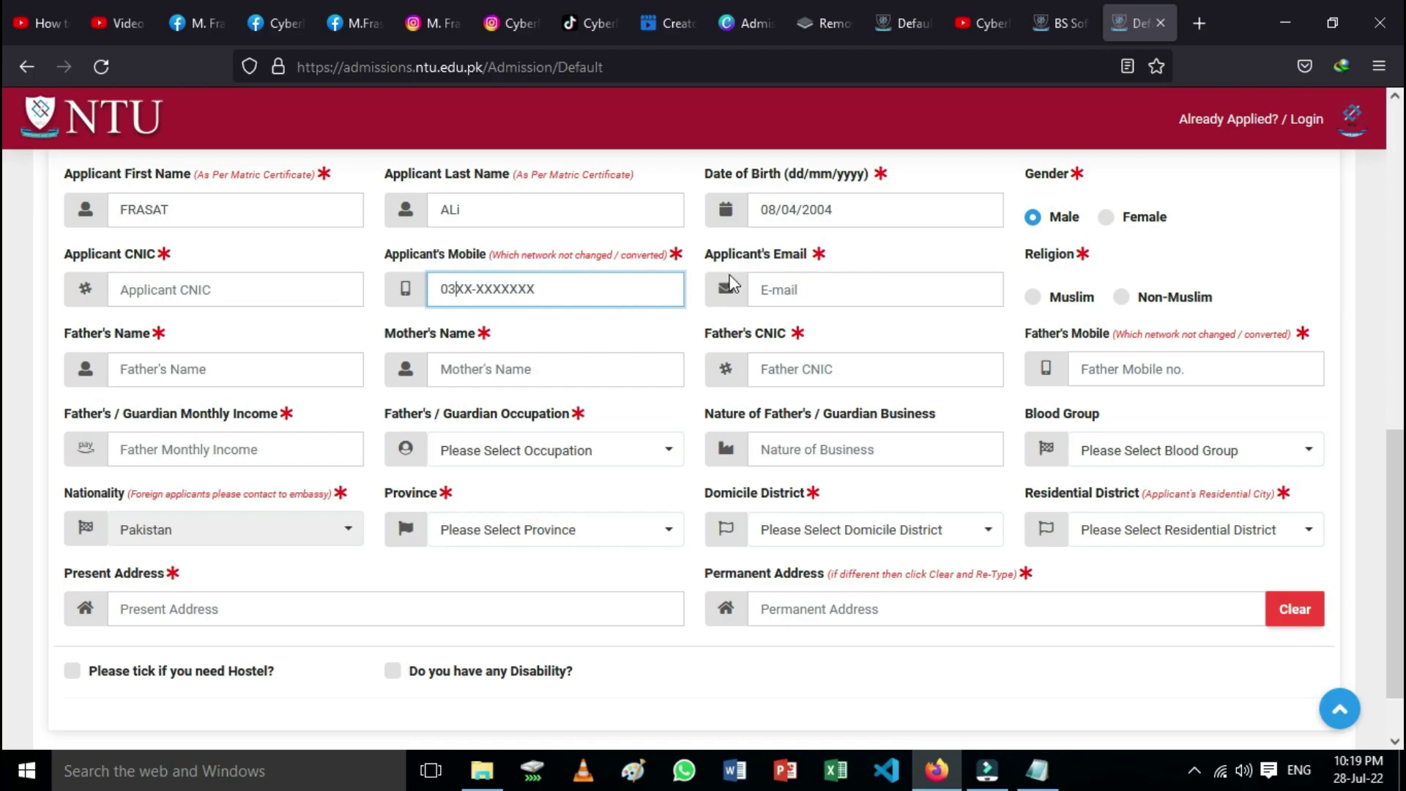
{"action": "left_click", "coordinate": [786, 291]}
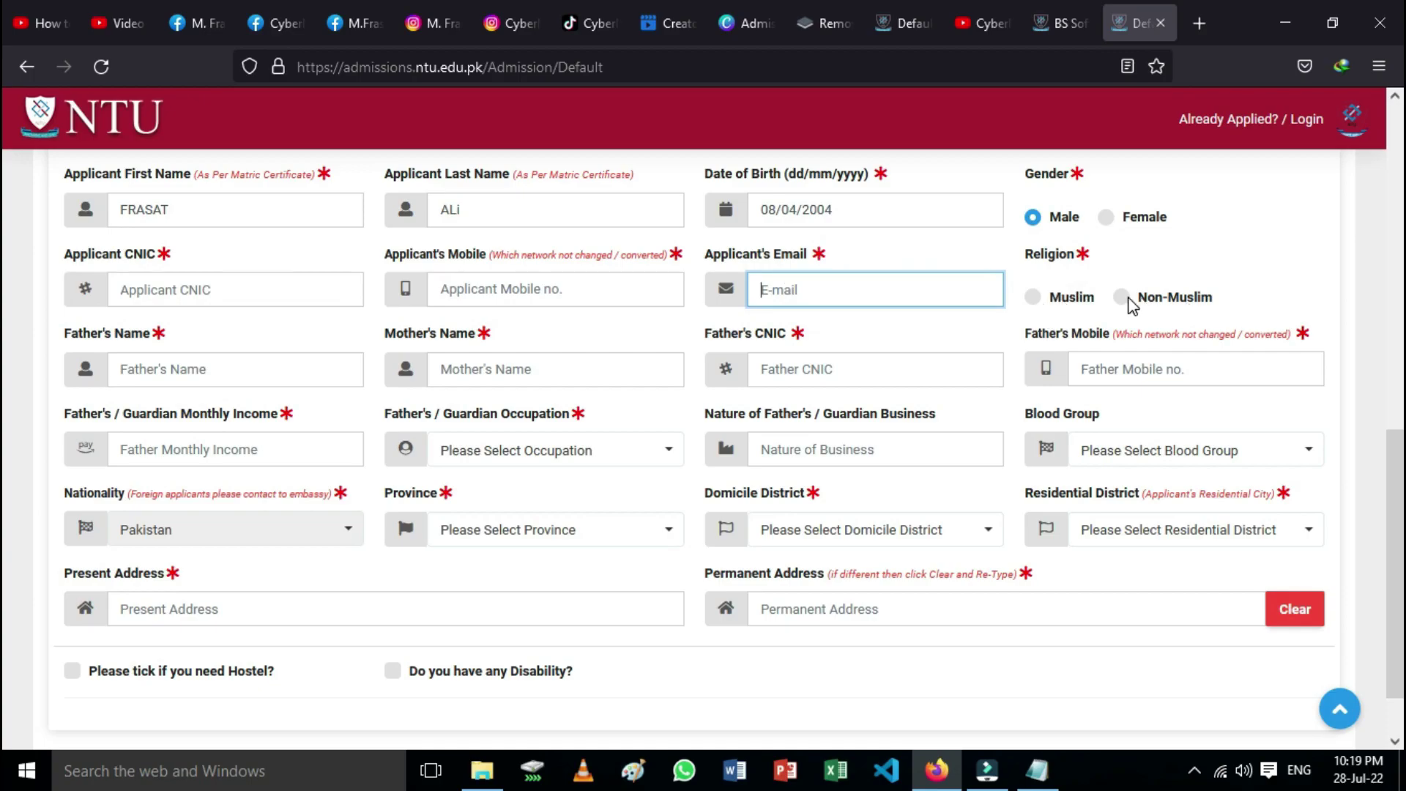
{"action": "left_click", "coordinate": [1033, 297]}
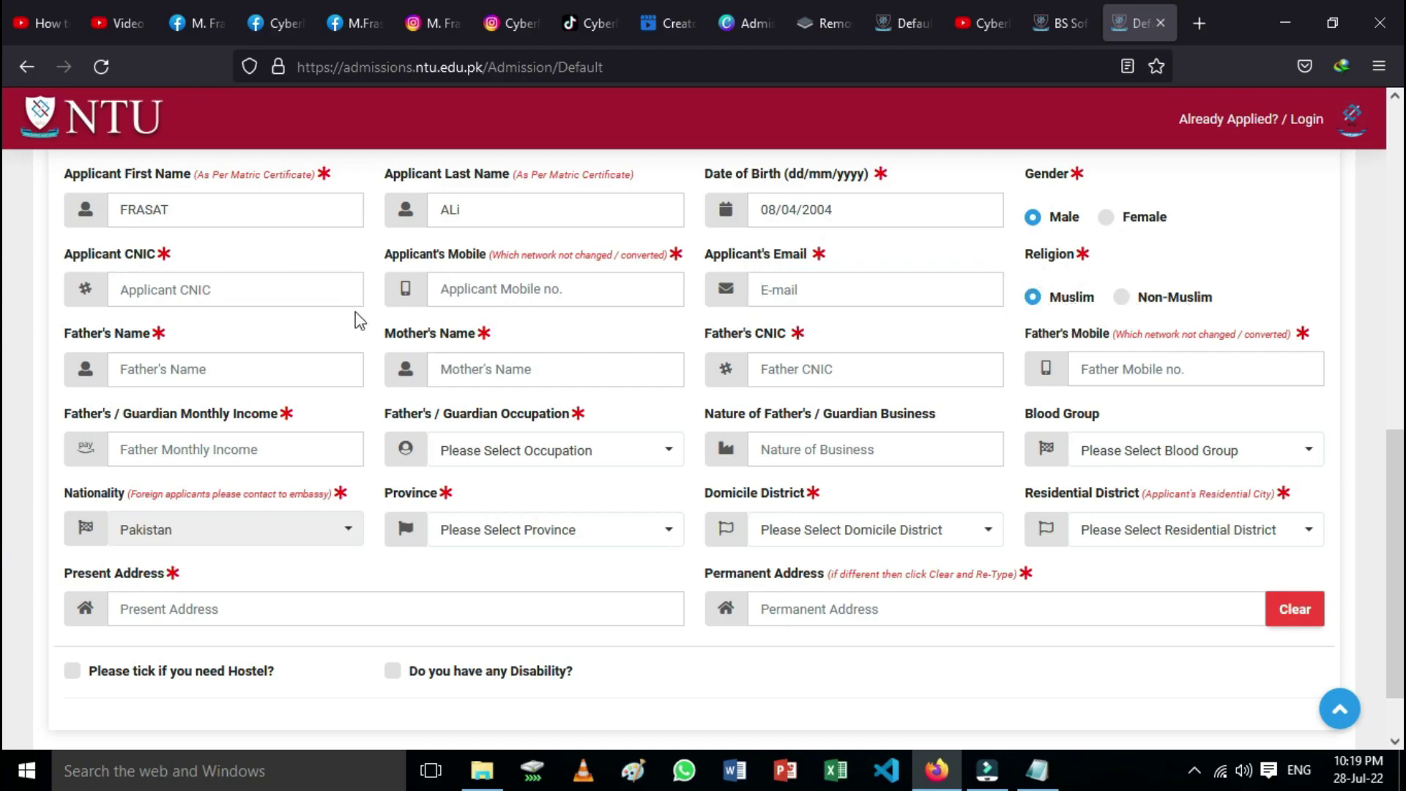
{"action": "left_click", "coordinate": [141, 368]}
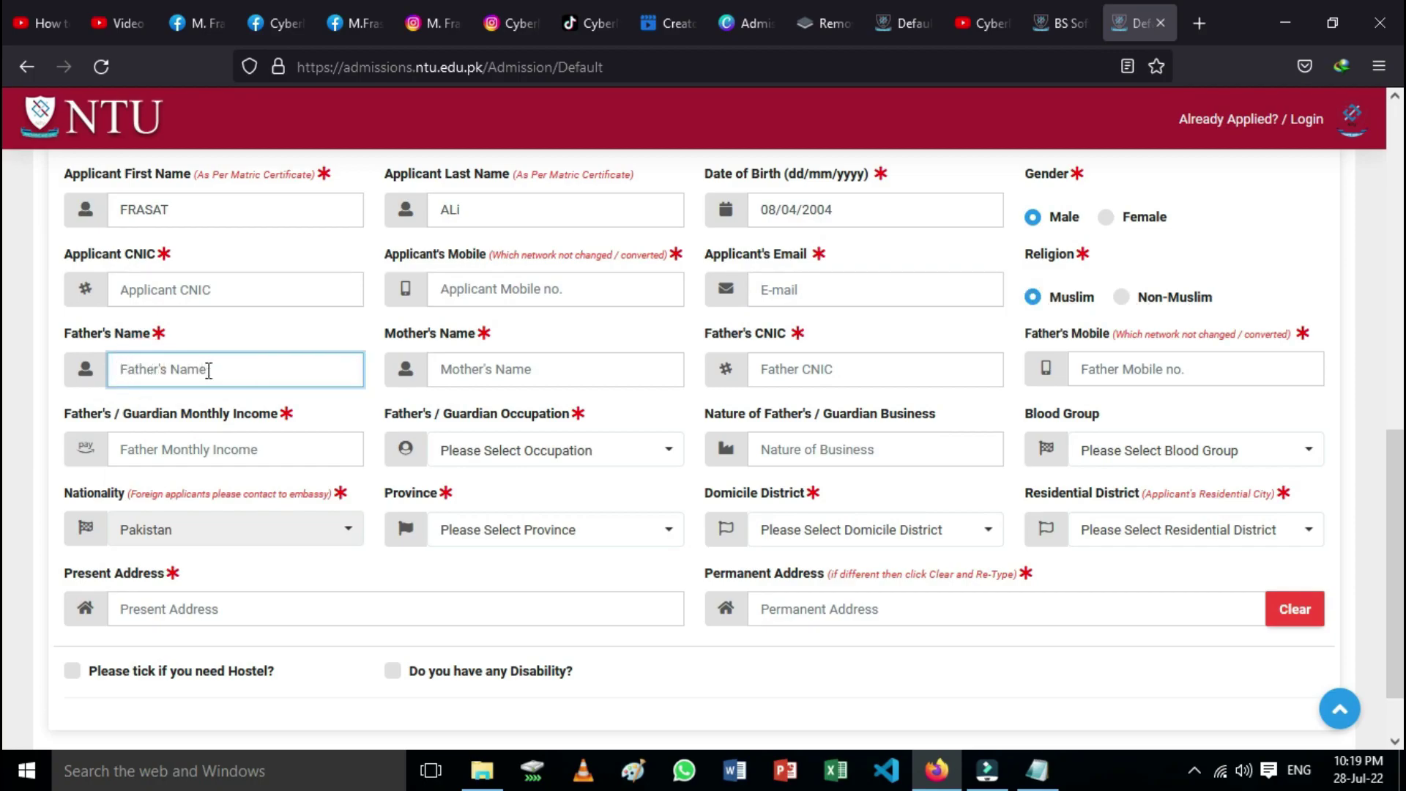
{"action": "left_click", "coordinate": [483, 372]}
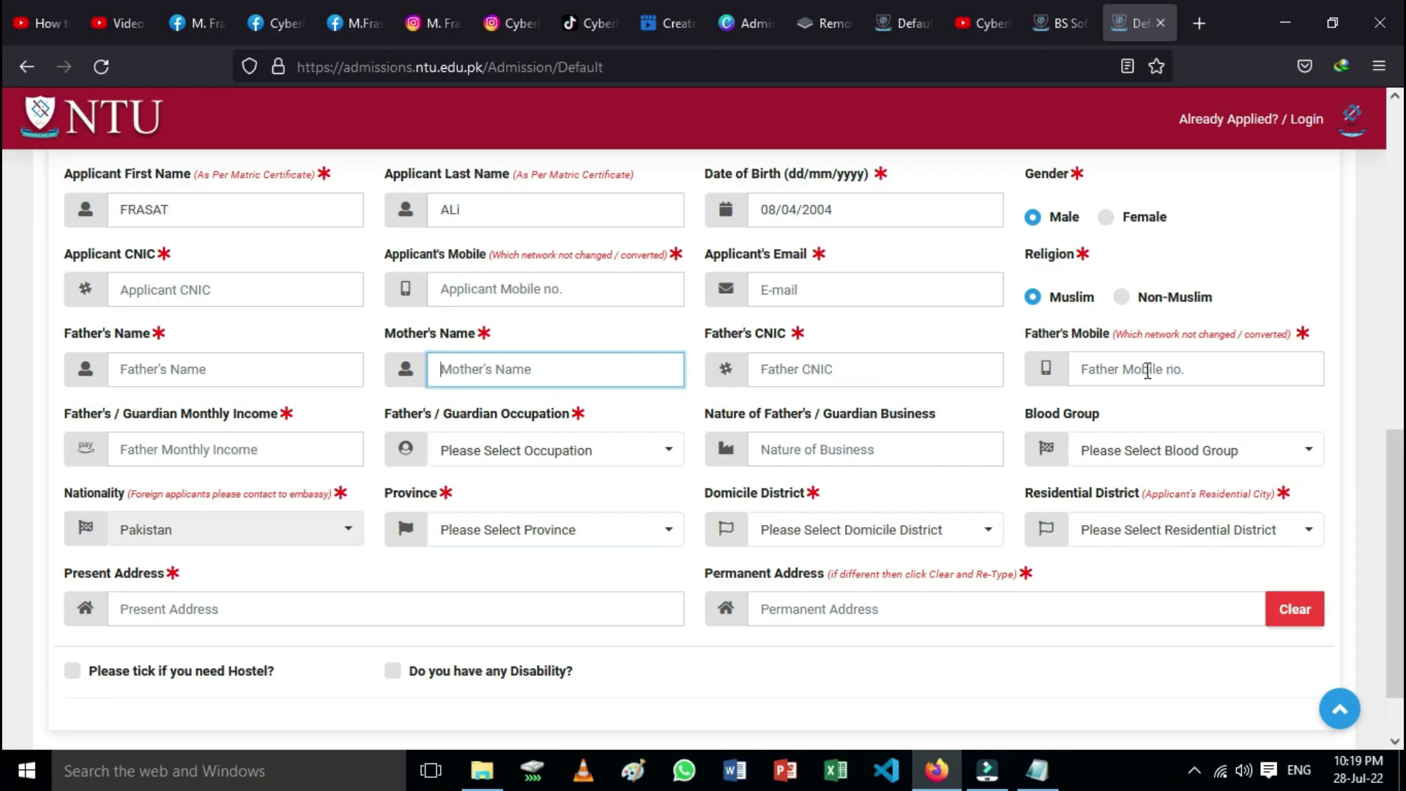
{"action": "left_click", "coordinate": [1147, 369]}
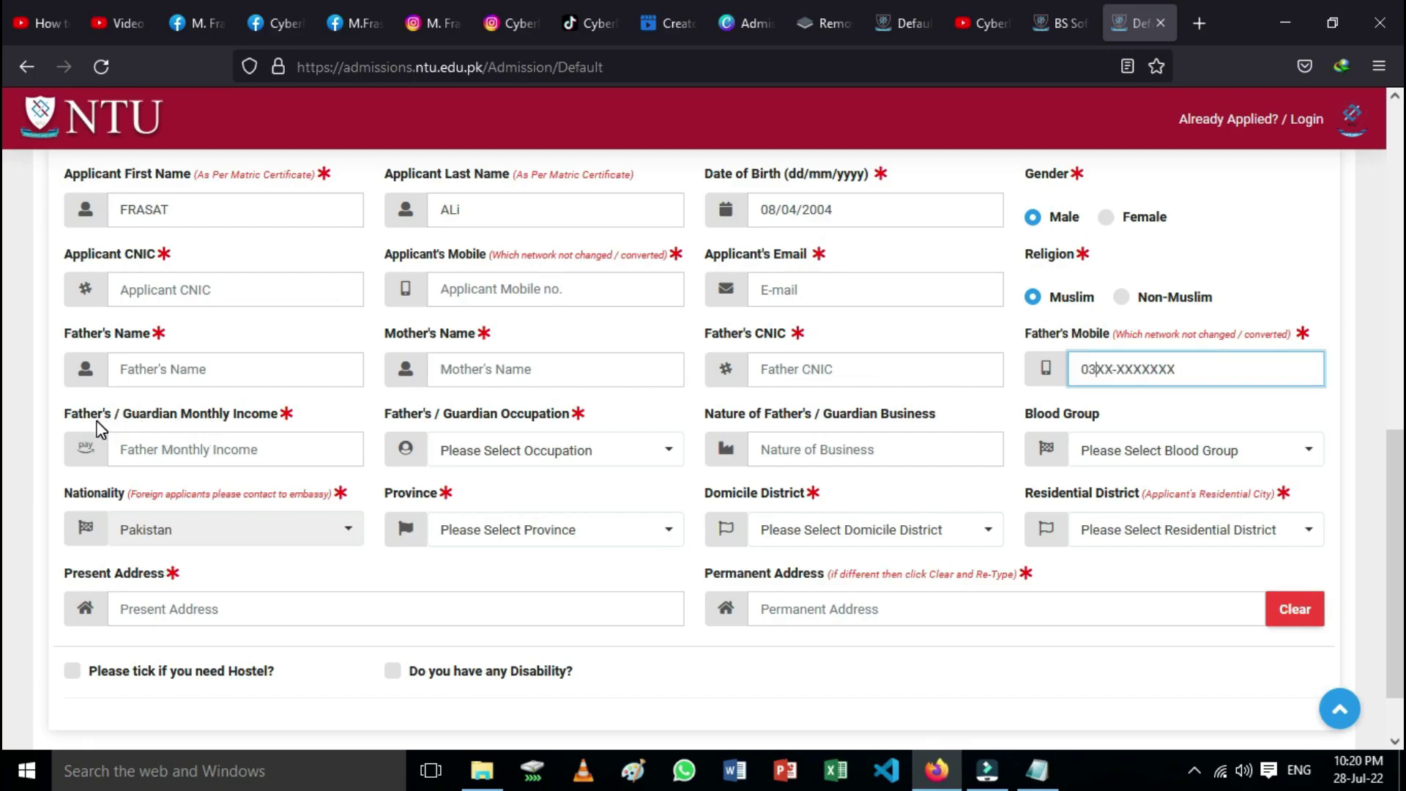
Step: Enter the father's monthly income and choose Job as the father's occupation
{"action": "left_click", "coordinate": [169, 449]}
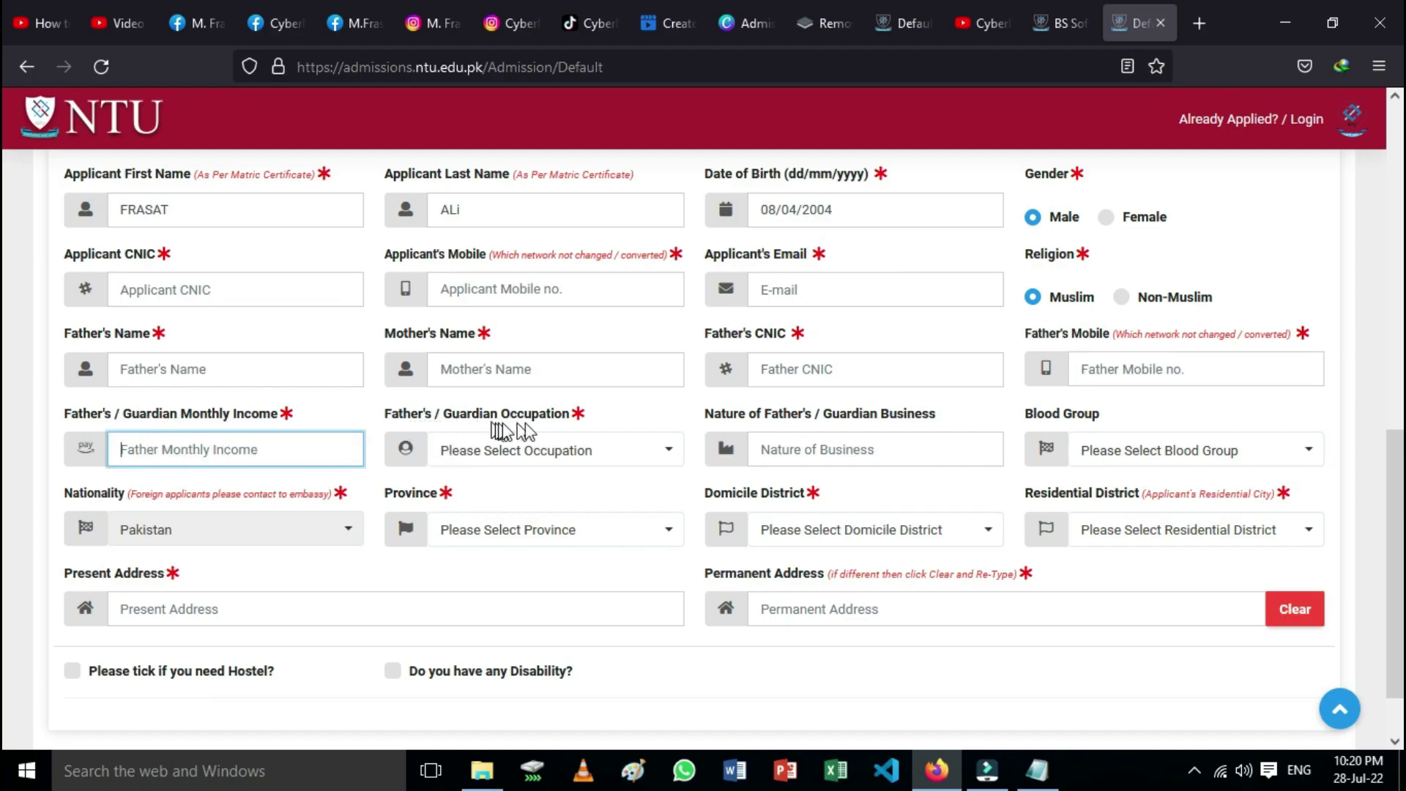
{"action": "left_click", "coordinate": [656, 455]}
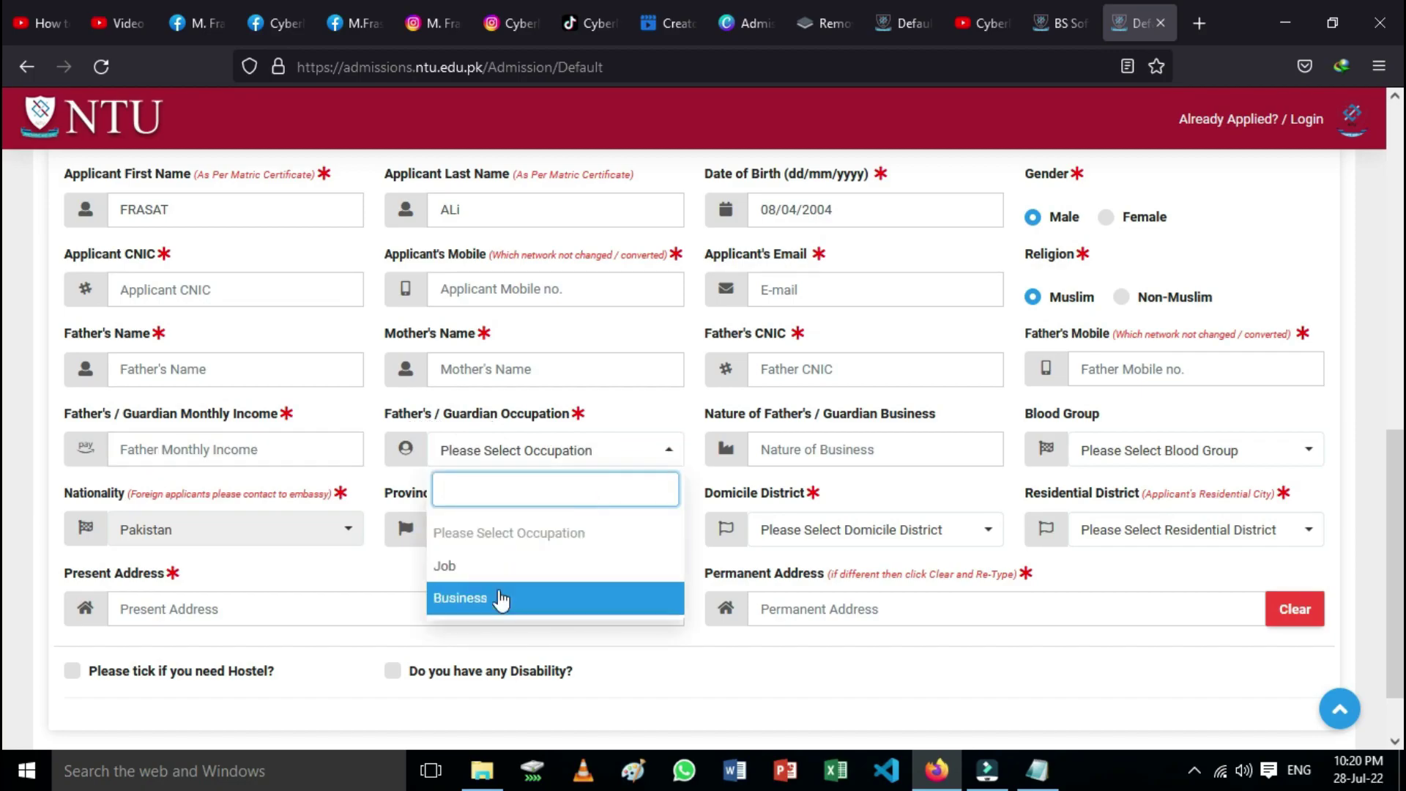
{"action": "left_click", "coordinate": [489, 574]}
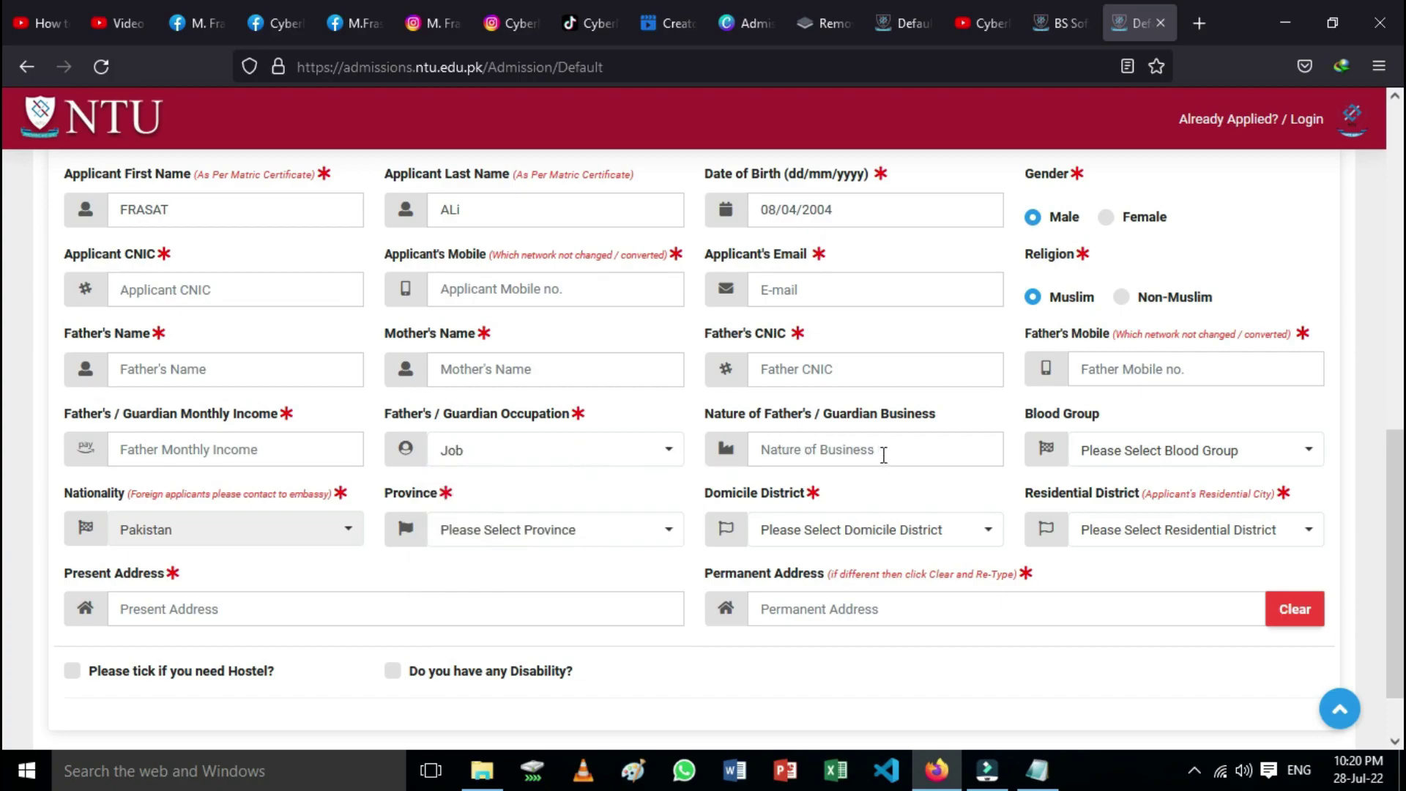
{"action": "left_click", "coordinate": [787, 449]}
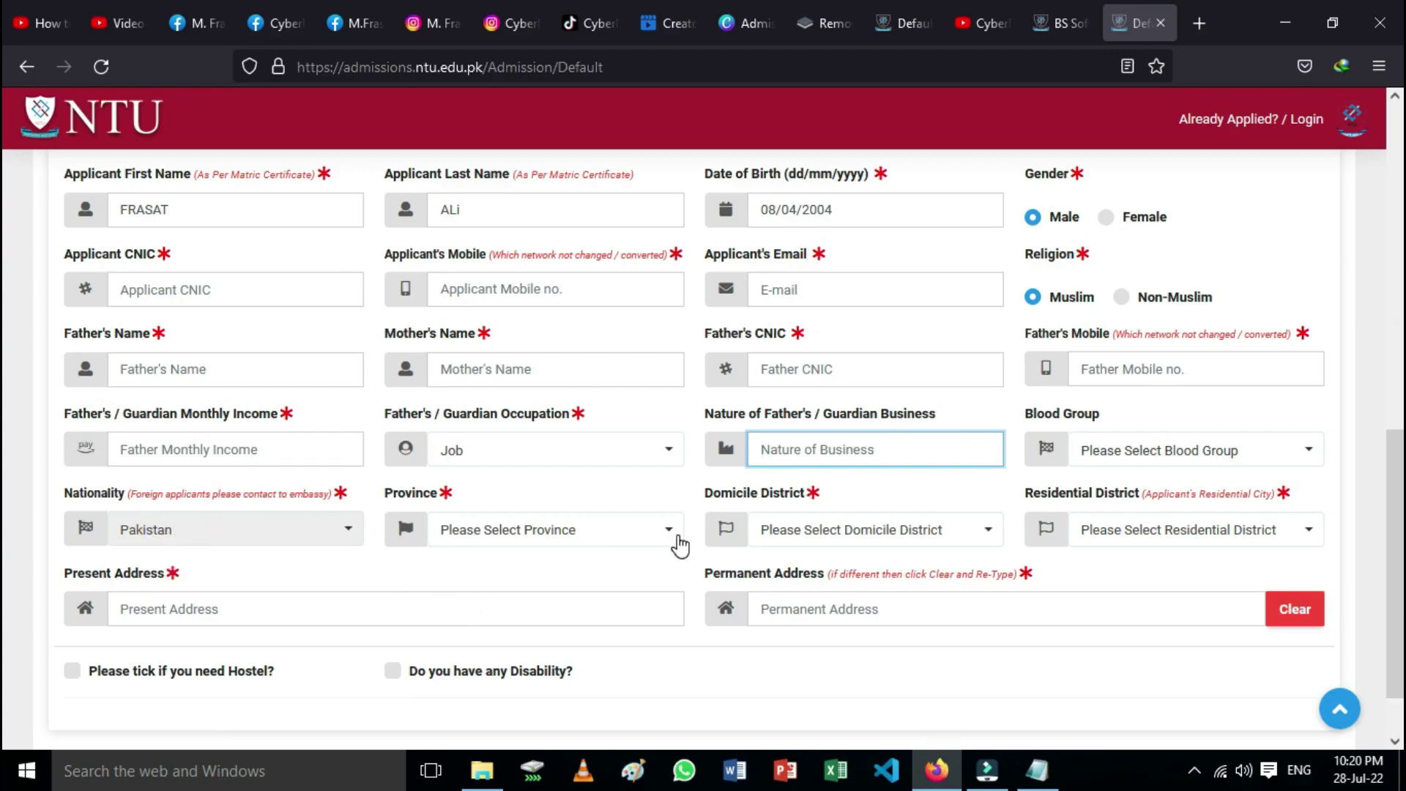
Step: Choose Punjab as province, then search 'fa' to set both domicile and residential districts to Faisalabad
{"action": "left_click", "coordinate": [678, 542]}
{"action": "left_click", "coordinate": [501, 419]}
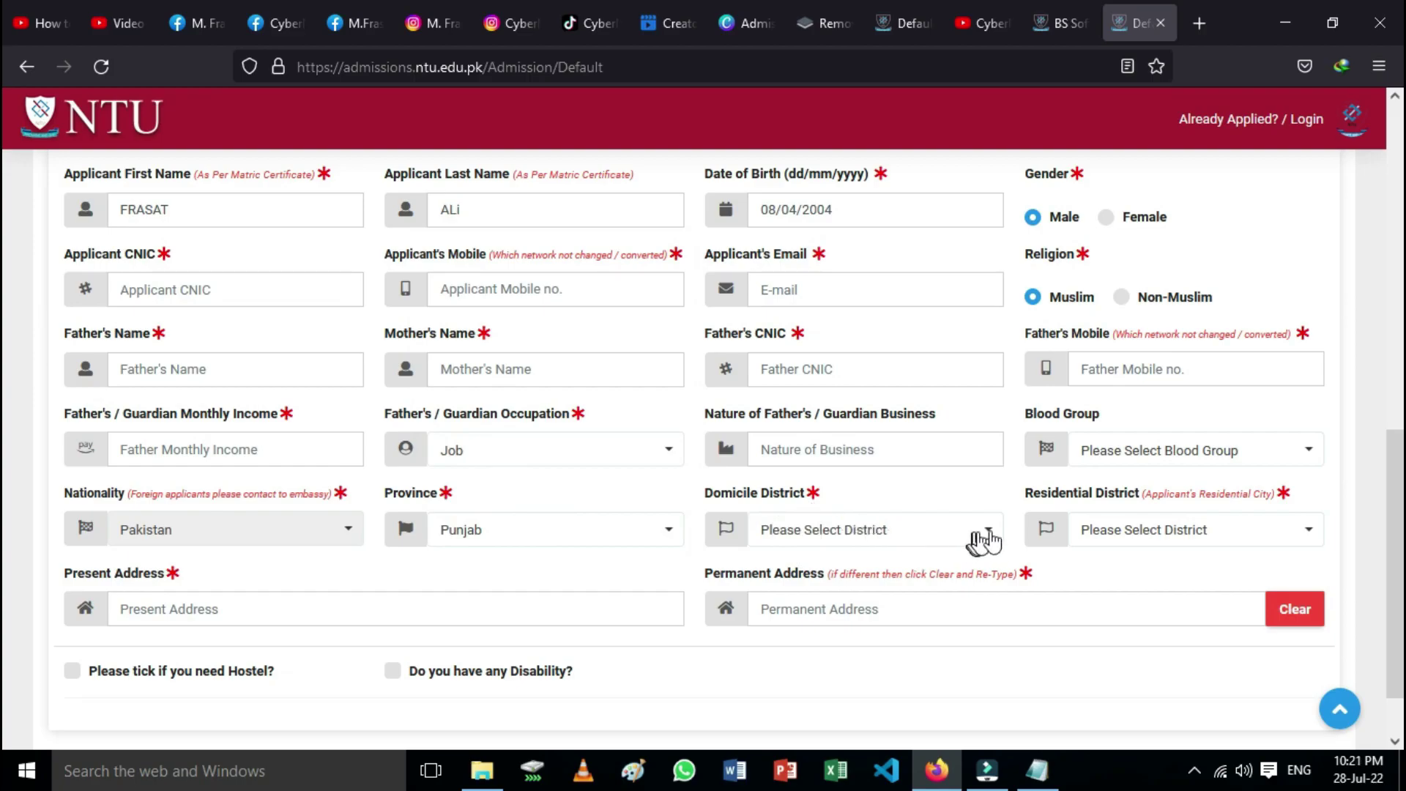
{"action": "left_click", "coordinate": [996, 533]}
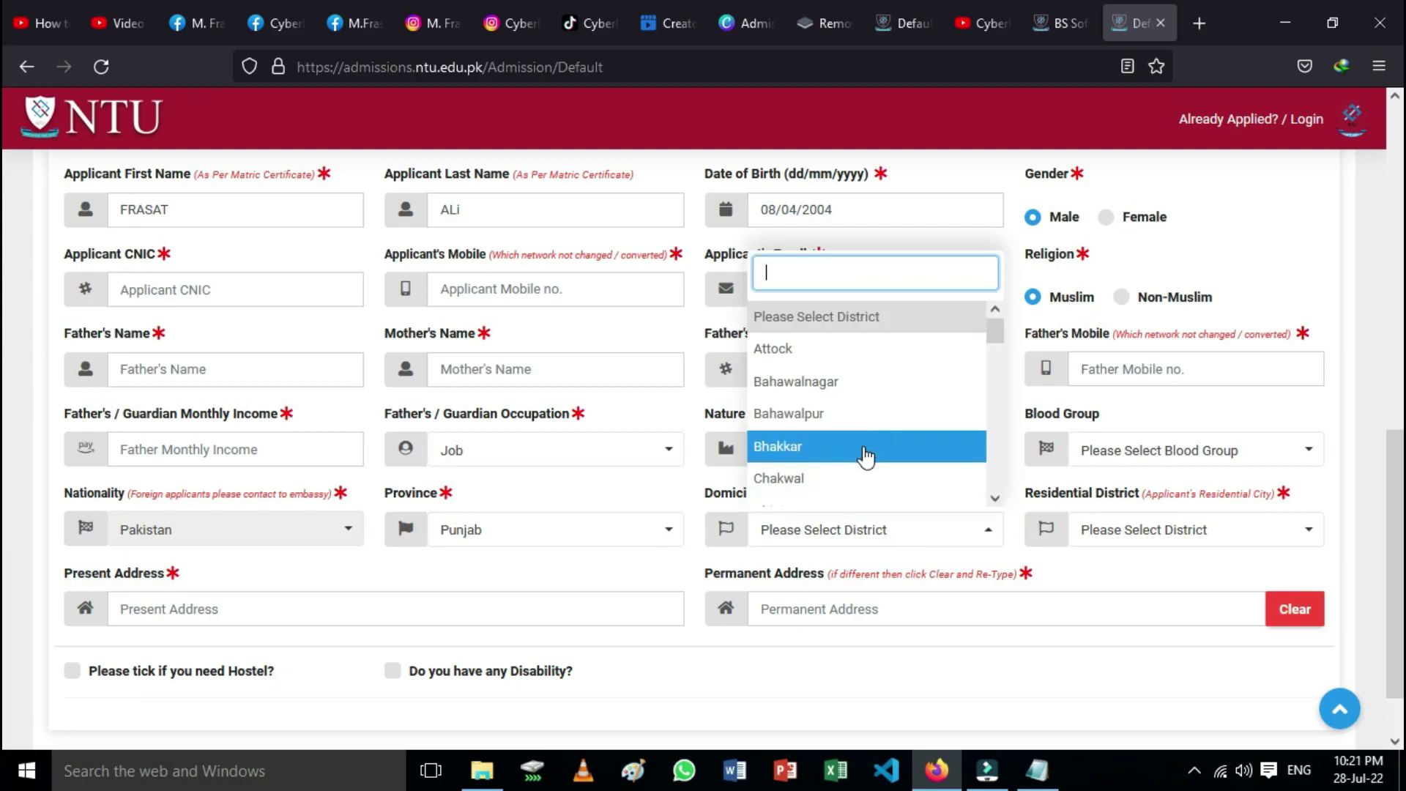
{"action": "type", "text": "fa"}
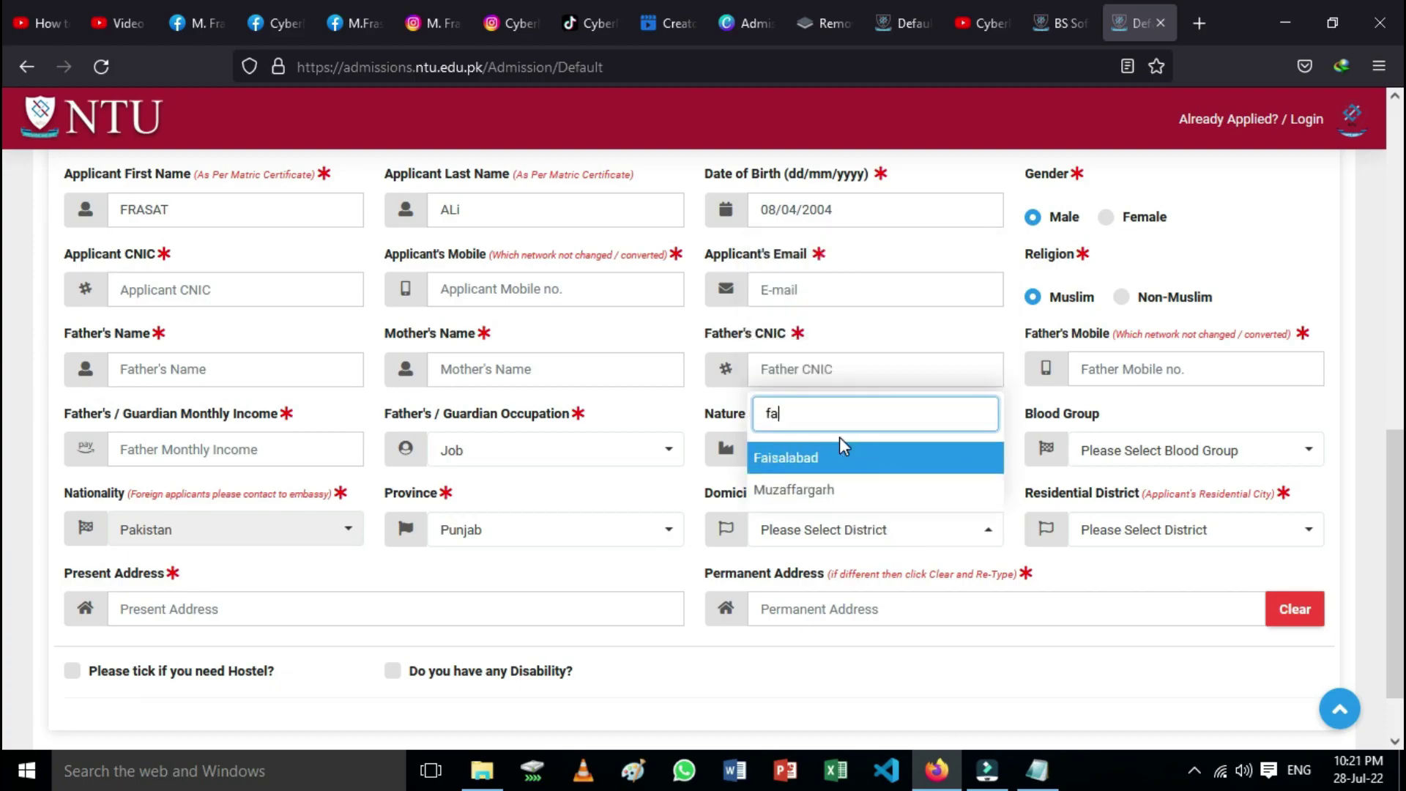
{"action": "left_click", "coordinate": [842, 457]}
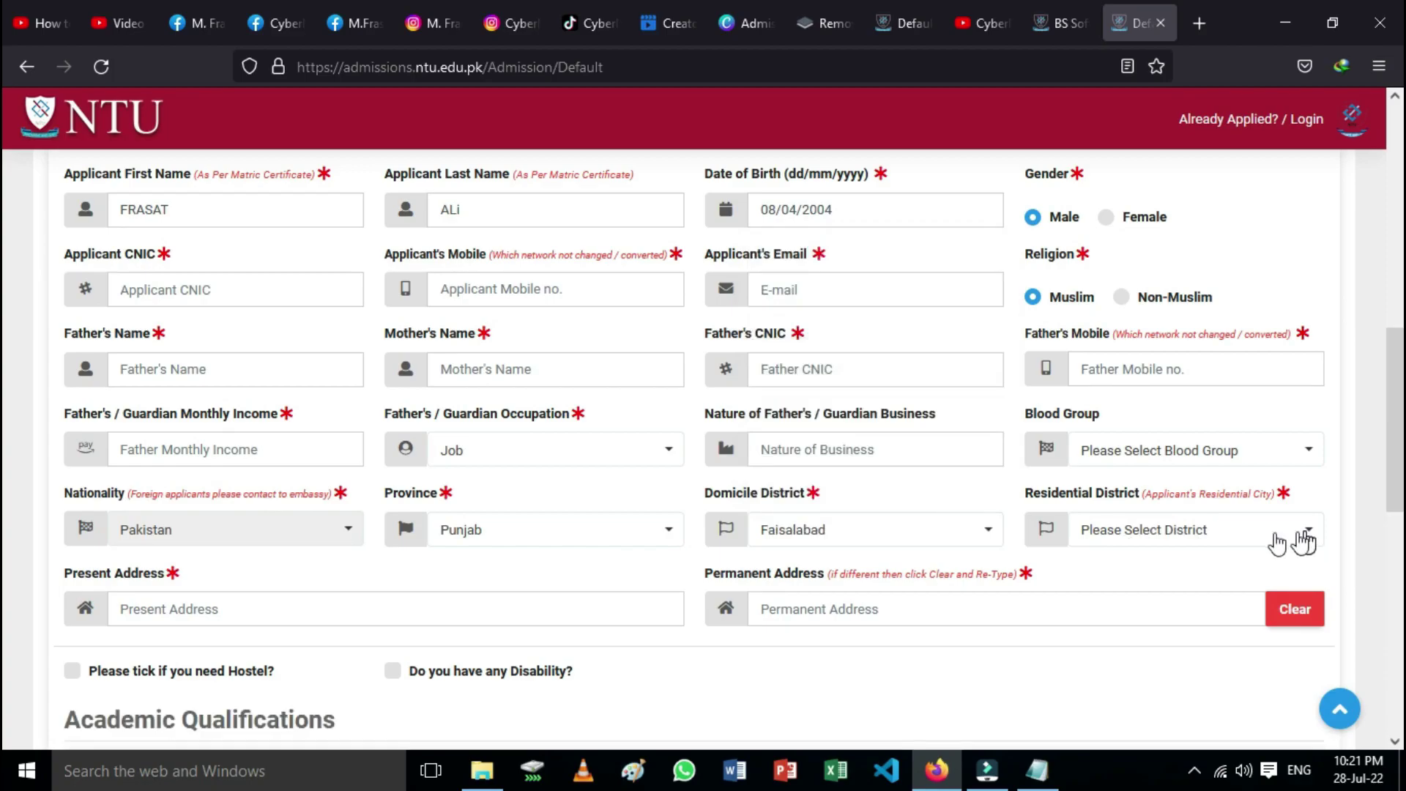
{"action": "left_click", "coordinate": [1306, 534]}
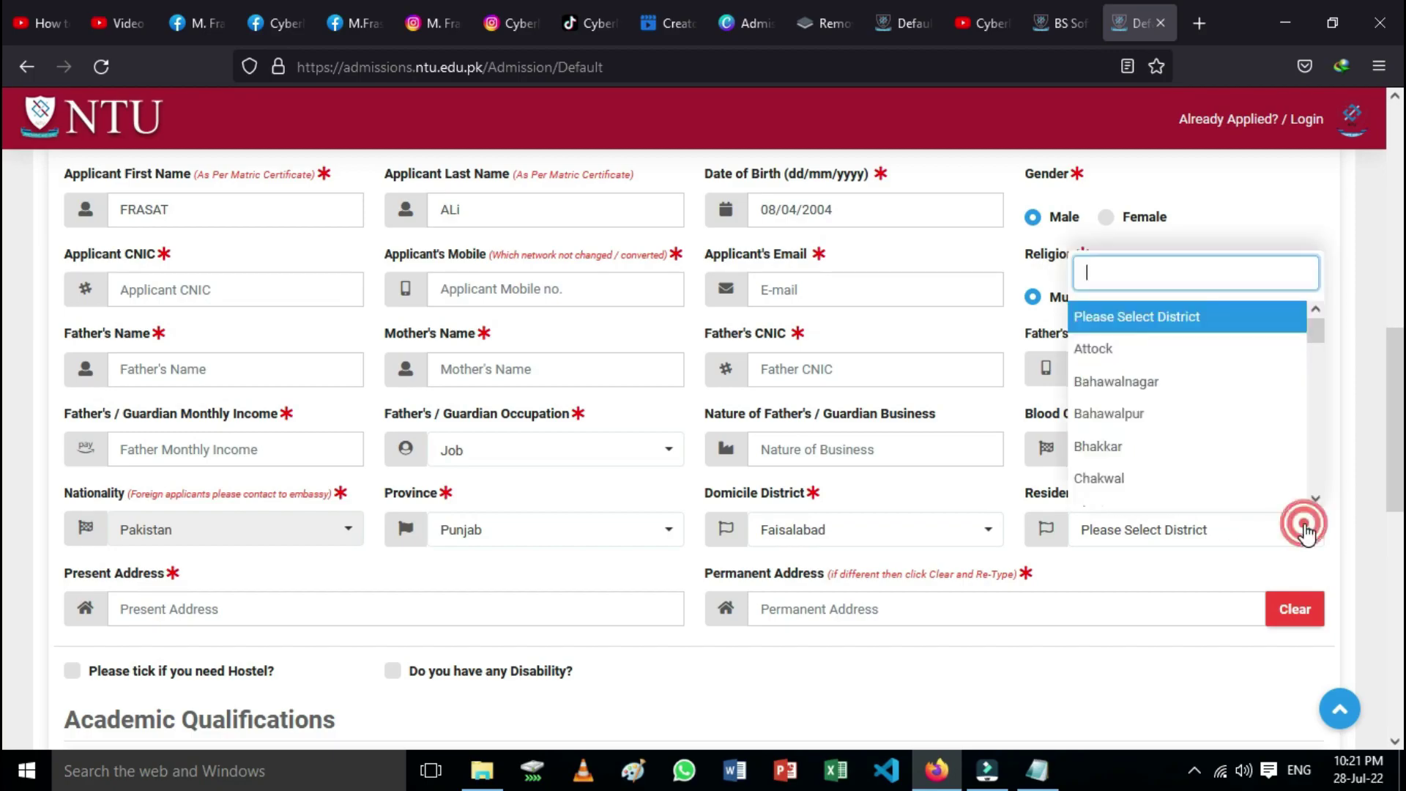
{"action": "type", "text": "fa"}
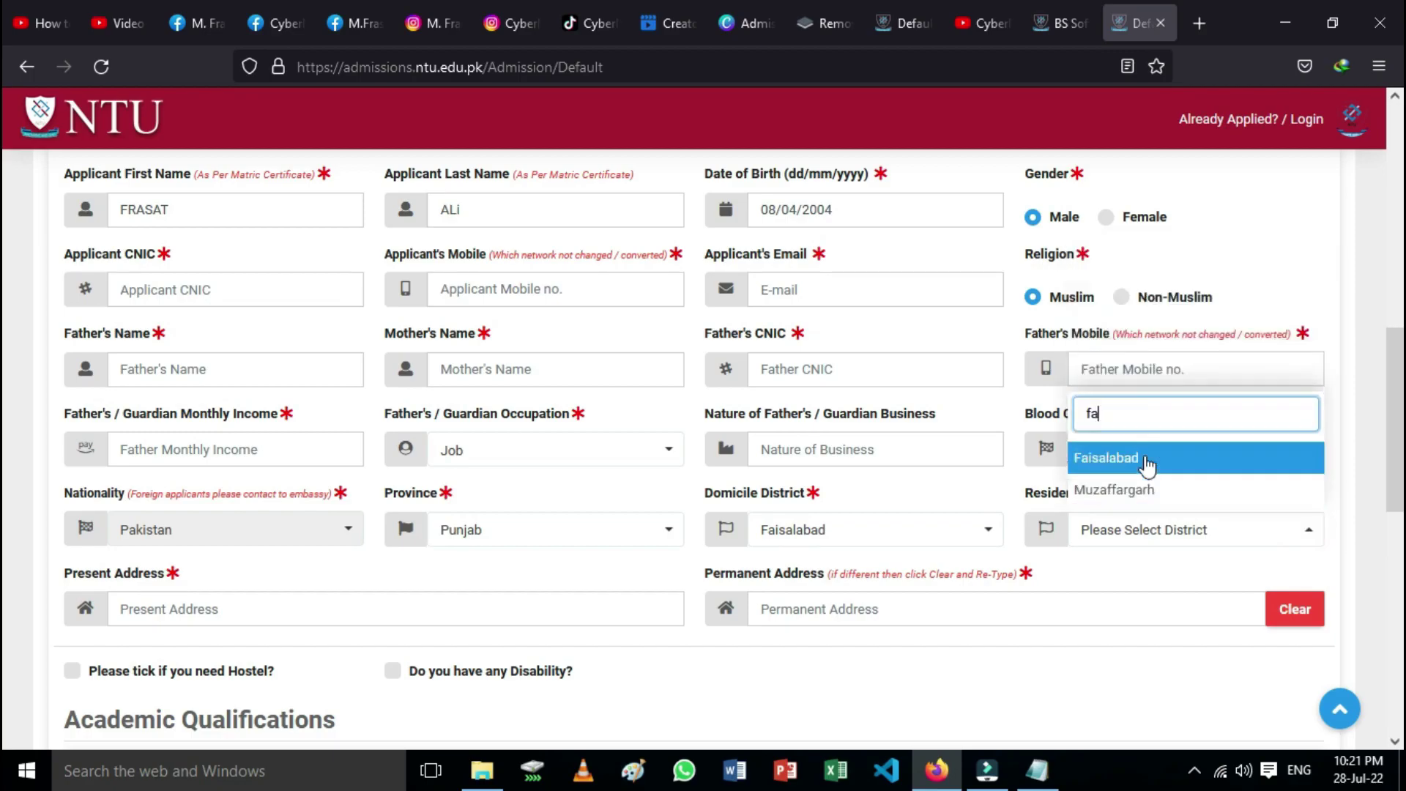
{"action": "left_click", "coordinate": [1146, 460]}
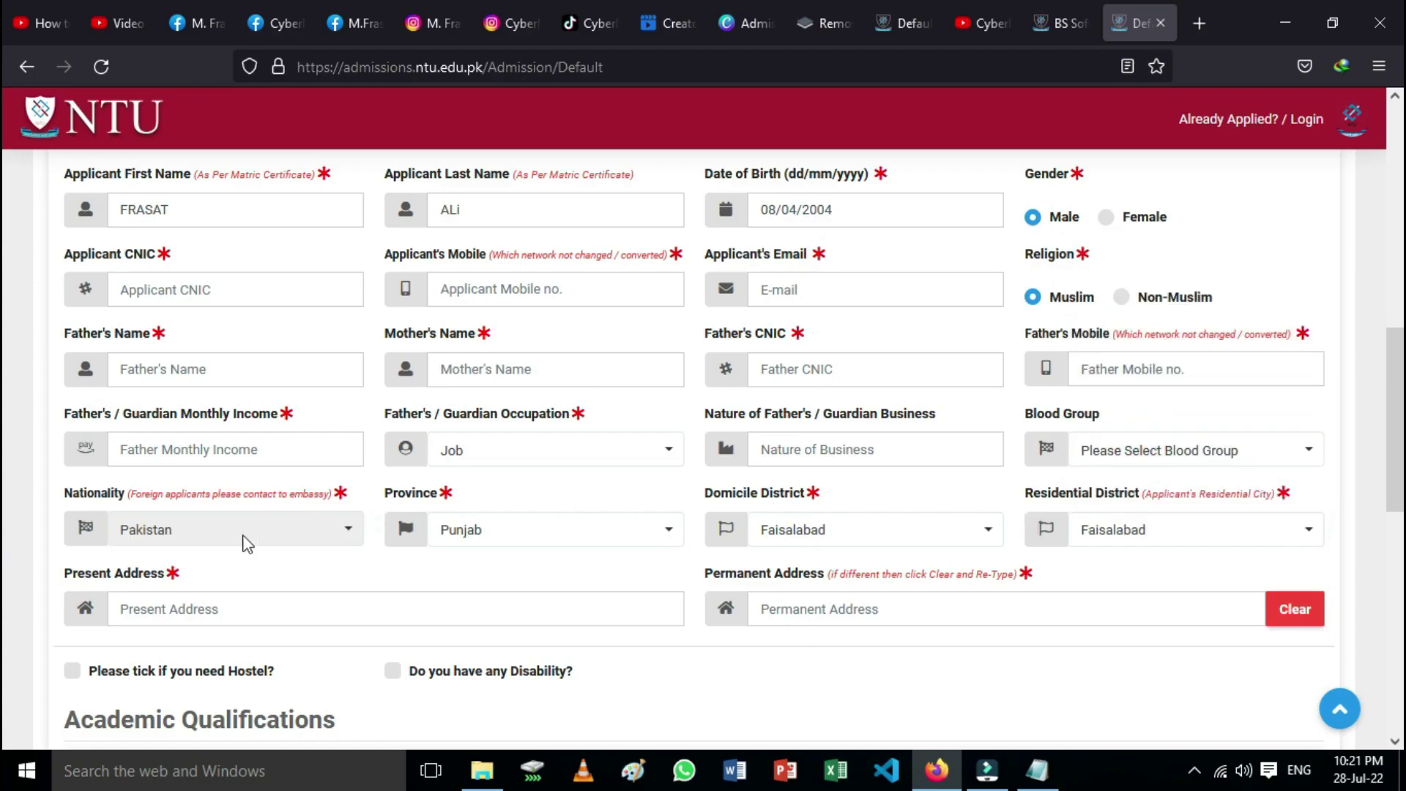
Step: Type trial text 'Fdf' into the present address and erase it
{"action": "scroll", "coordinate": [219, 550], "scroll_direction": "down", "scroll_amount": 1}
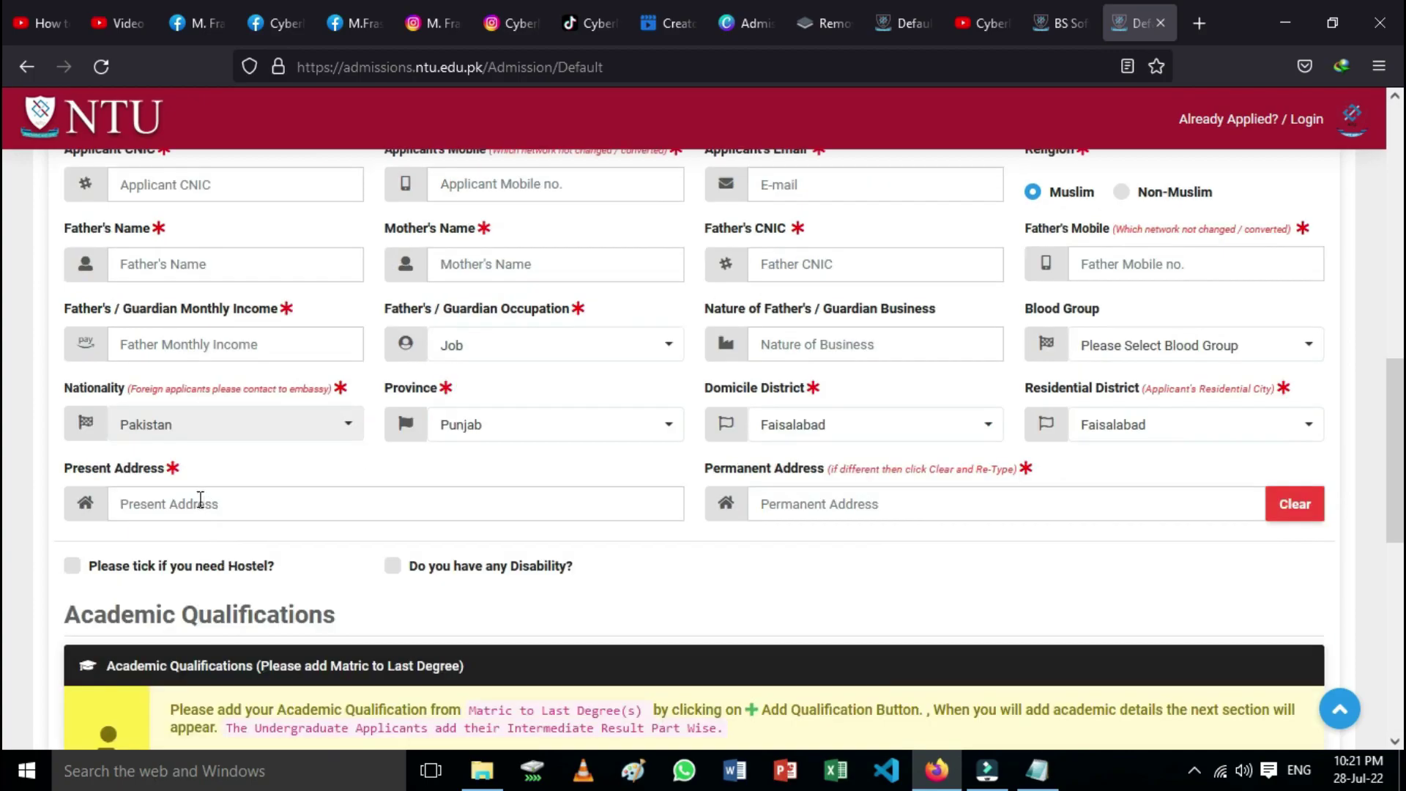
{"action": "left_click", "coordinate": [201, 500]}
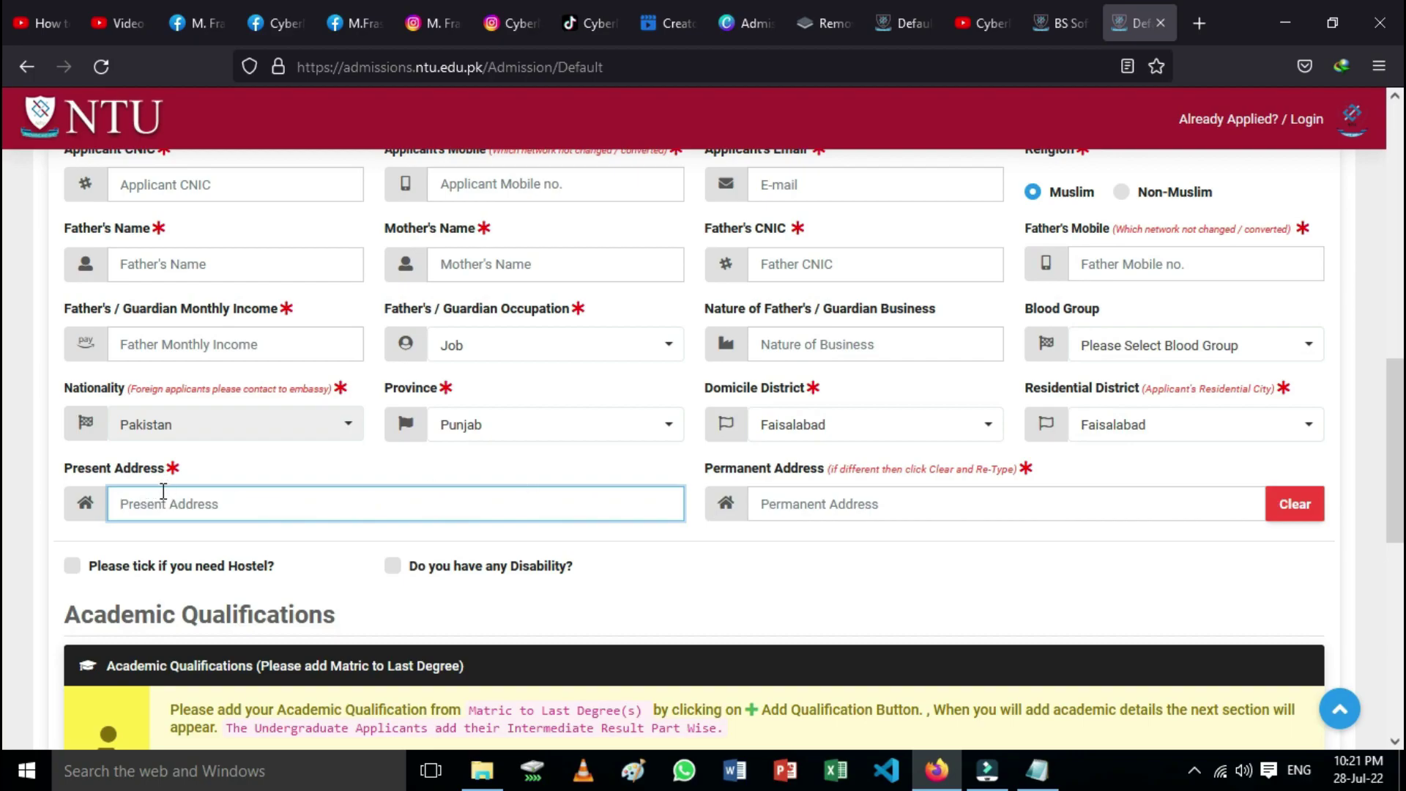
{"action": "type", "text": "Fdf"}
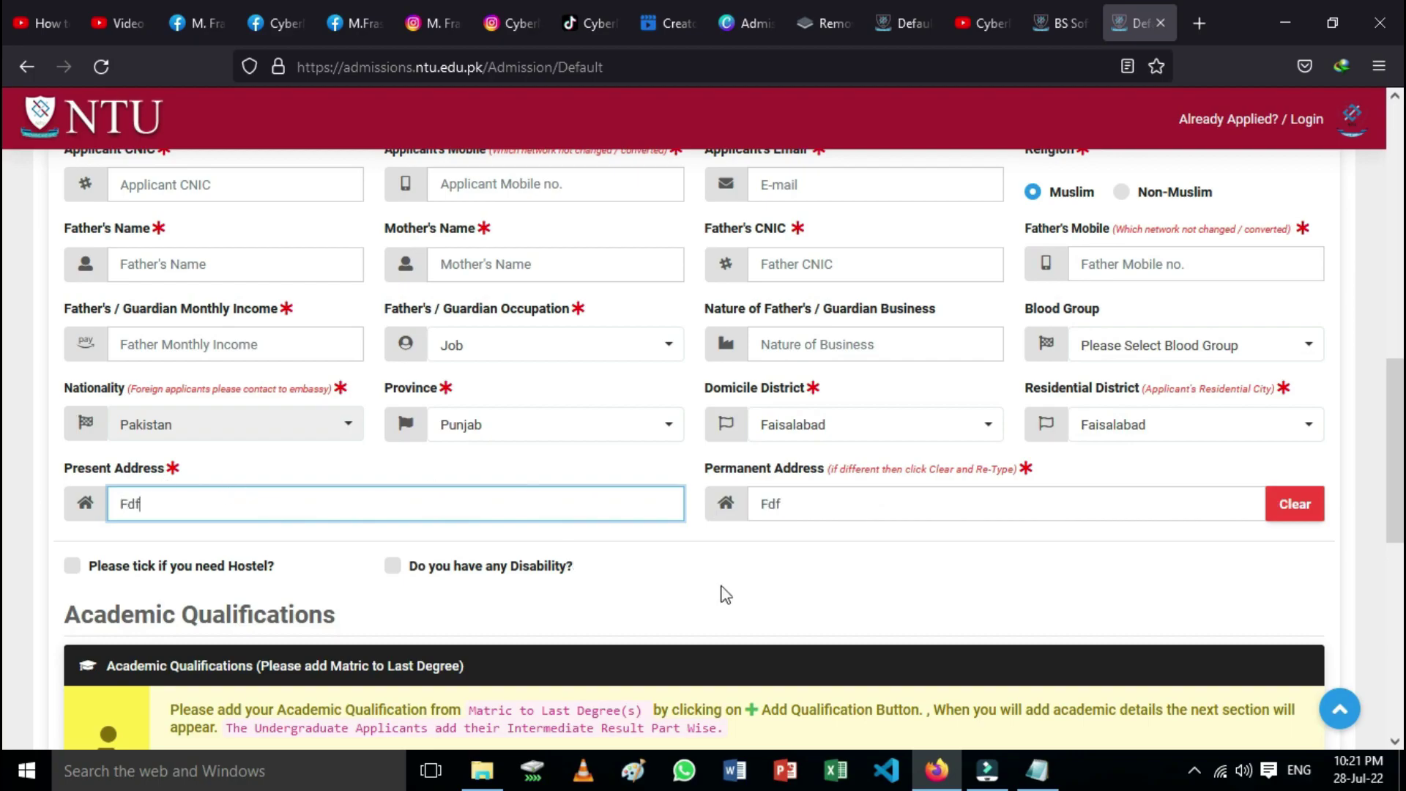
{"action": "key", "text": "BackSpace"}
{"action": "key", "text": "BackSpace"}
{"action": "scroll", "coordinate": [574, 552], "scroll_direction": "up", "scroll_amount": 3}
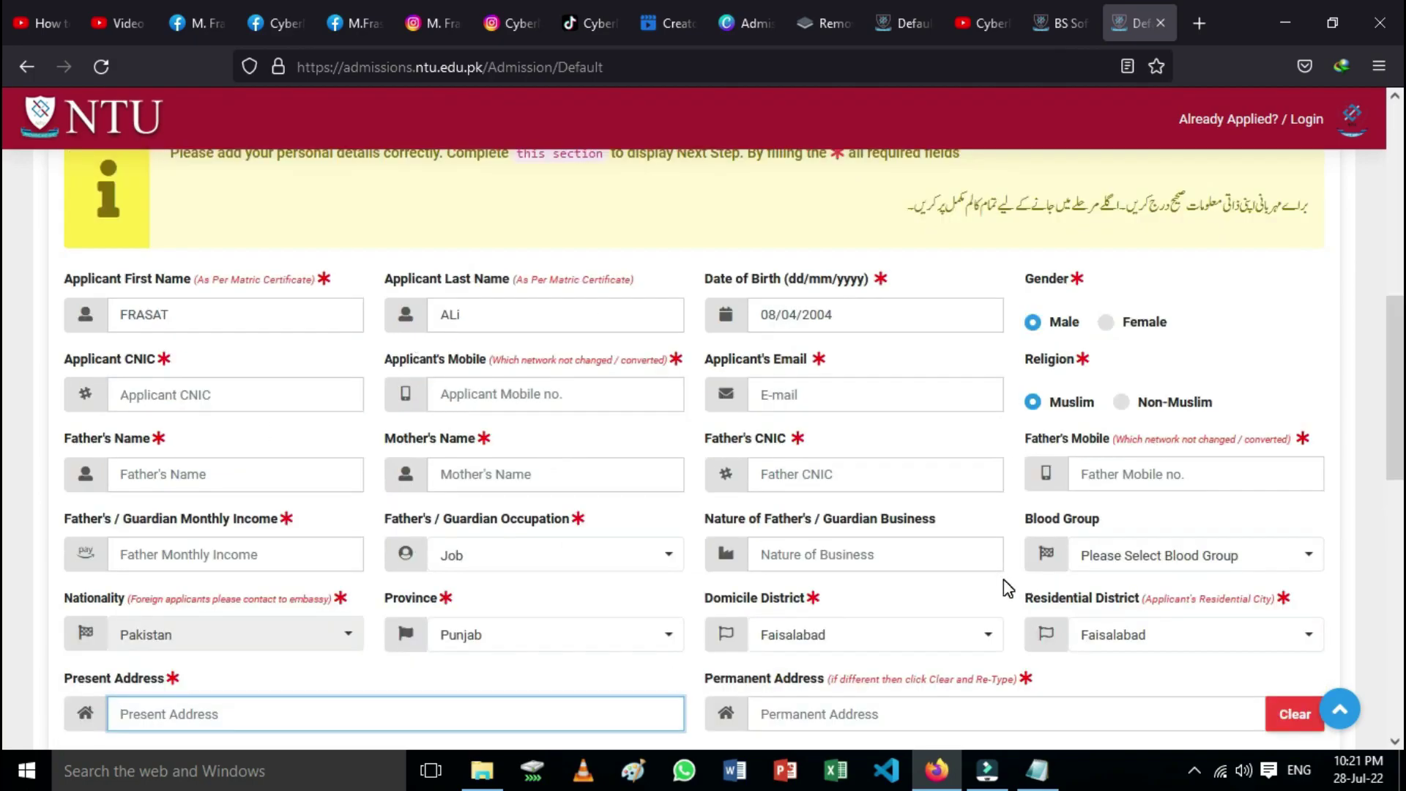
{"action": "scroll", "coordinate": [1008, 589], "scroll_direction": "down", "scroll_amount": 6}
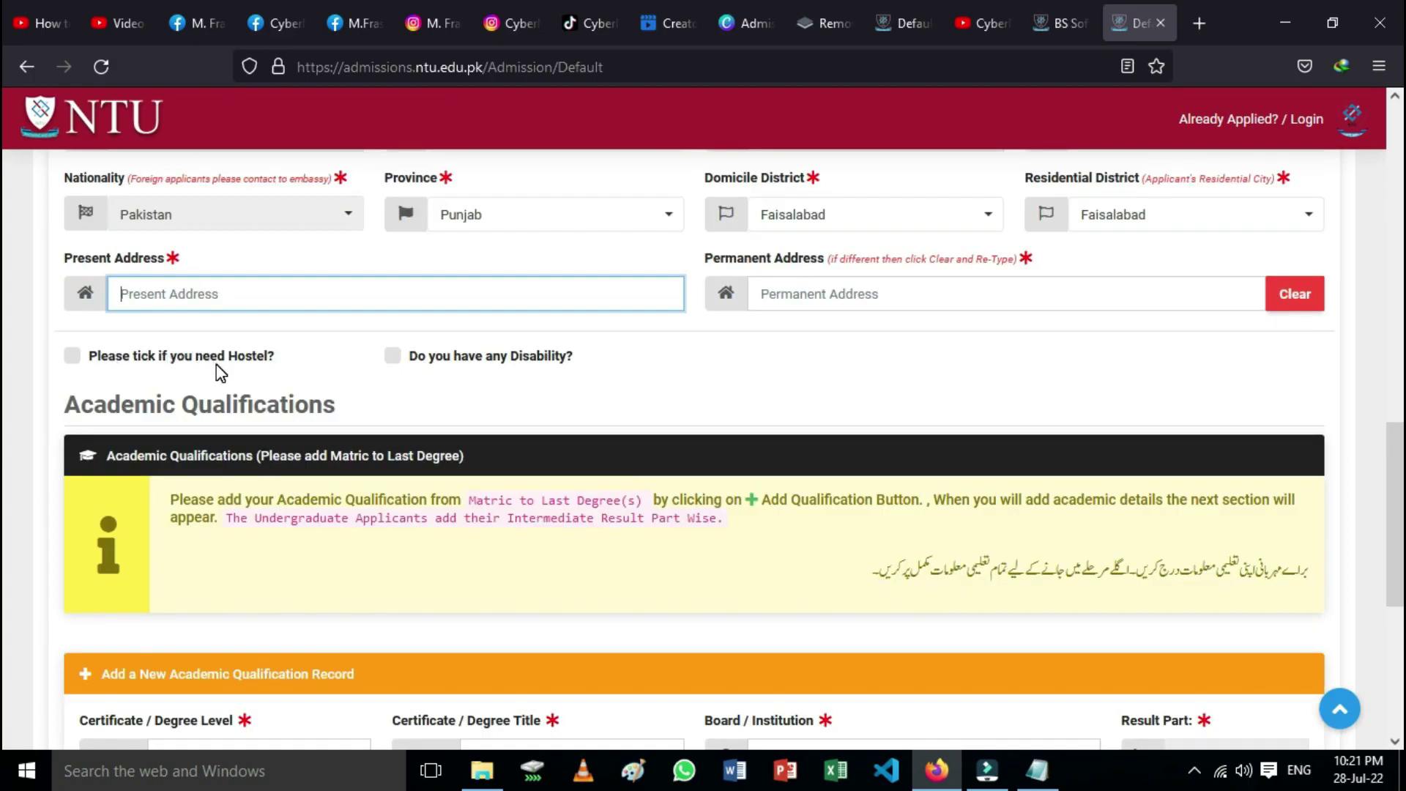
Step: Toggle the hostel and disability options, leaving disability unticked, and bring Academic Qualifications into view
{"action": "left_click", "coordinate": [74, 355]}
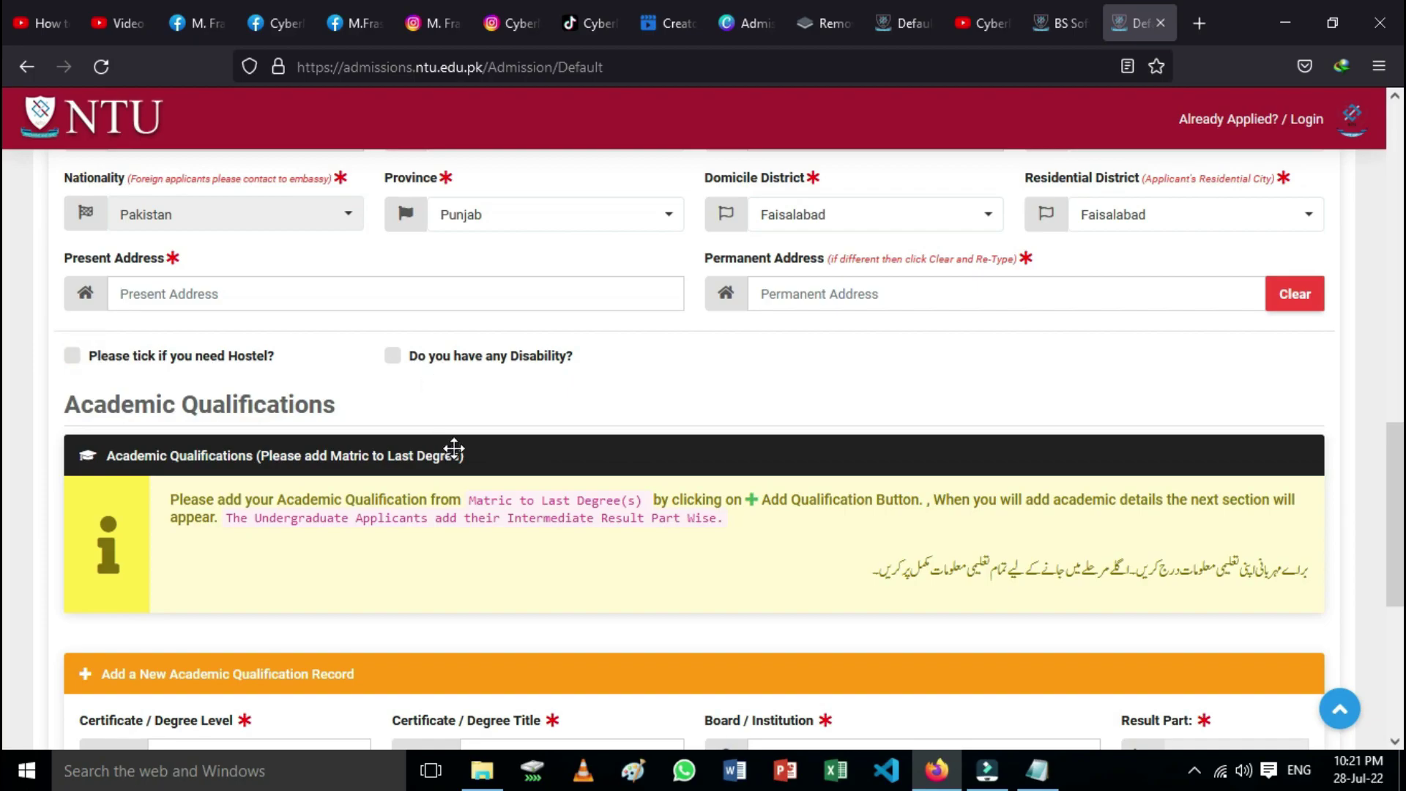
{"action": "scroll", "coordinate": [454, 448], "scroll_direction": "up", "scroll_amount": 2}
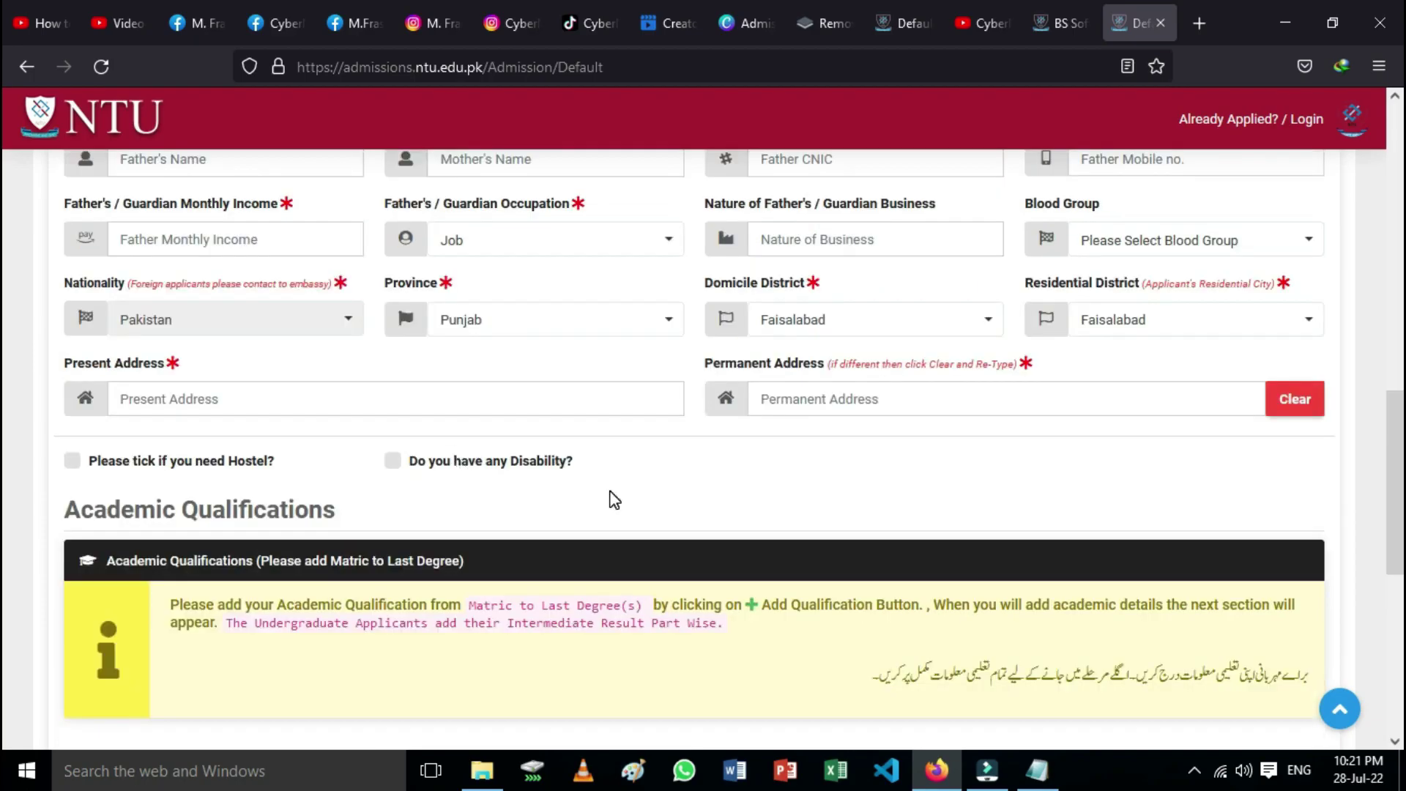
{"action": "left_click", "coordinate": [393, 460]}
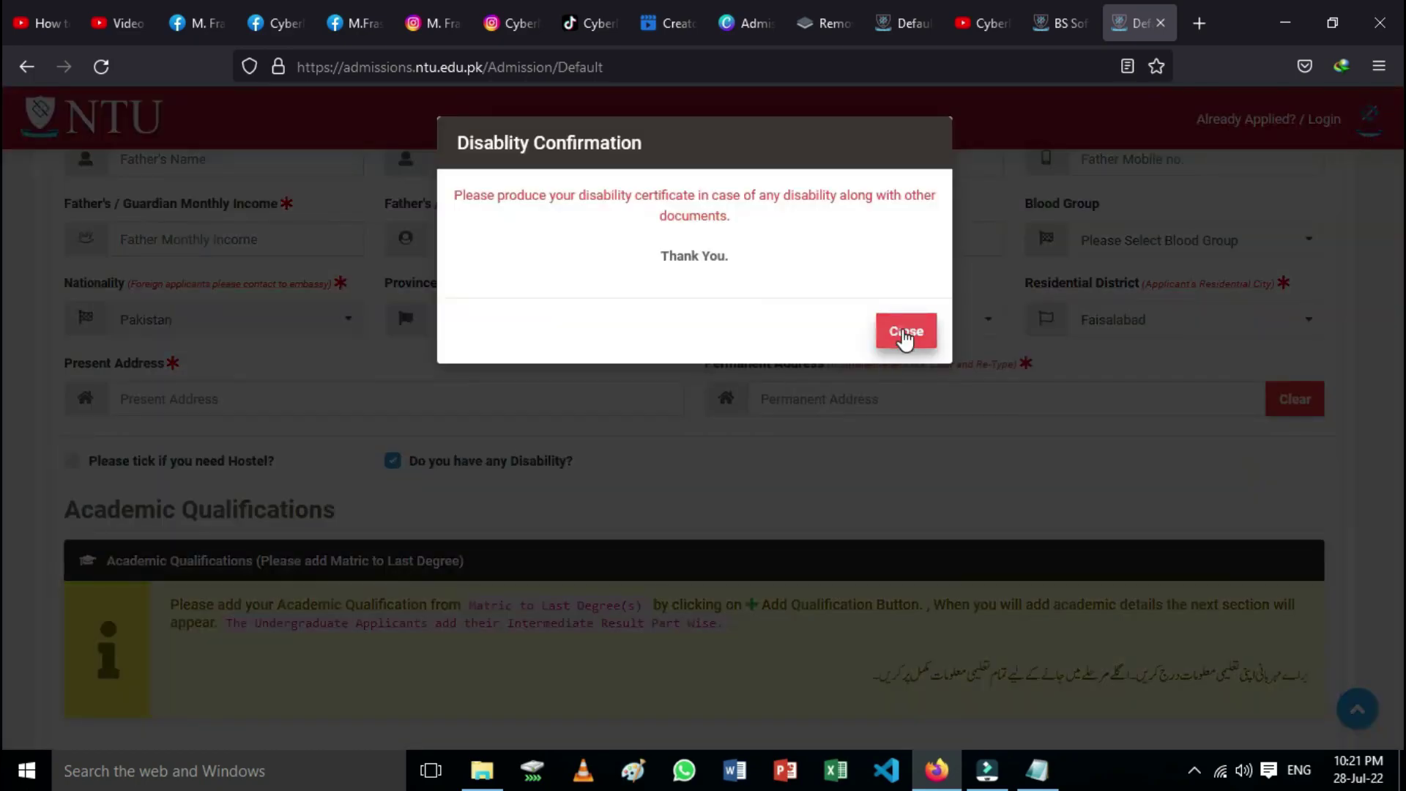
{"action": "left_click", "coordinate": [902, 335]}
{"action": "left_click", "coordinate": [393, 461]}
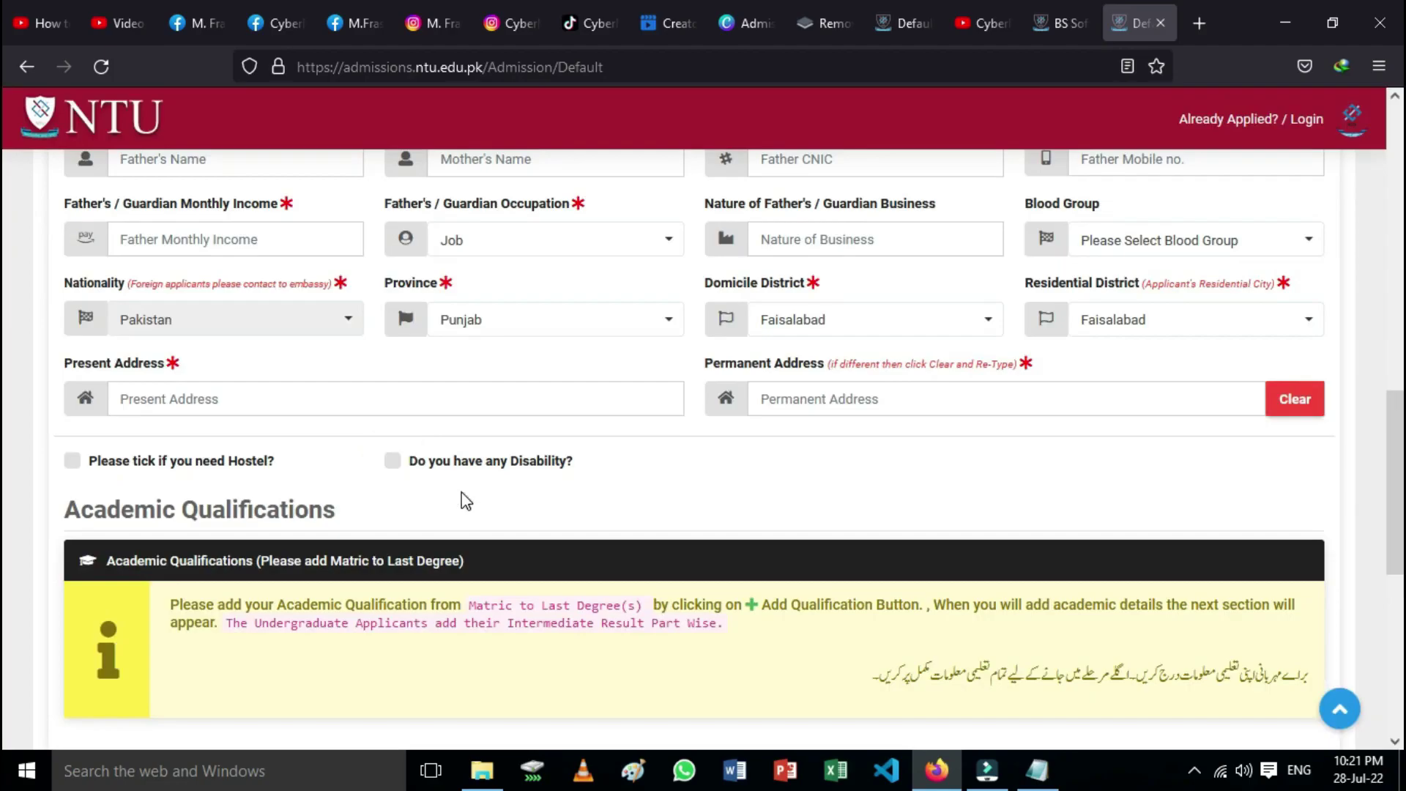
{"action": "scroll", "coordinate": [614, 523], "scroll_direction": "down", "scroll_amount": 1}
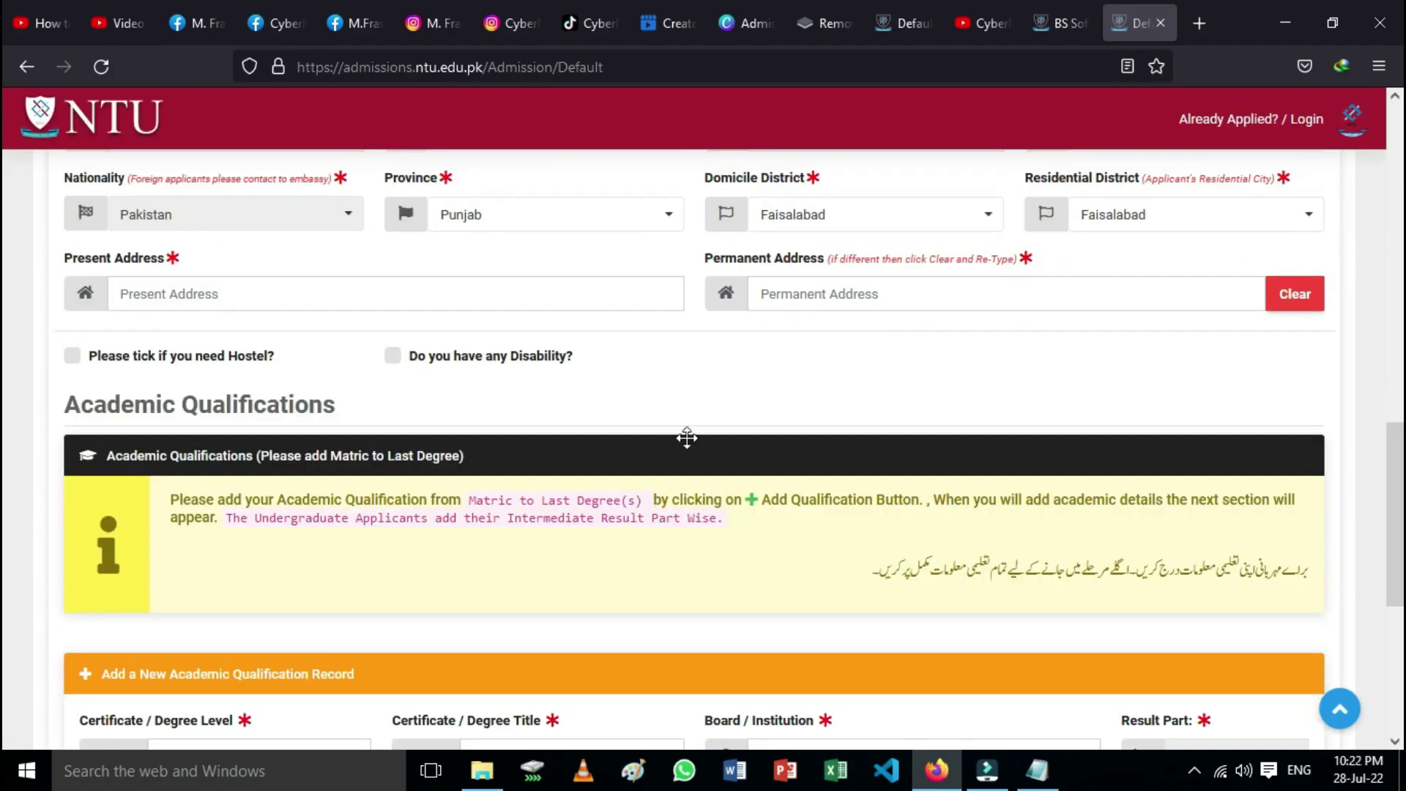
{"action": "scroll", "coordinate": [703, 482], "scroll_direction": "up", "scroll_amount": 3}
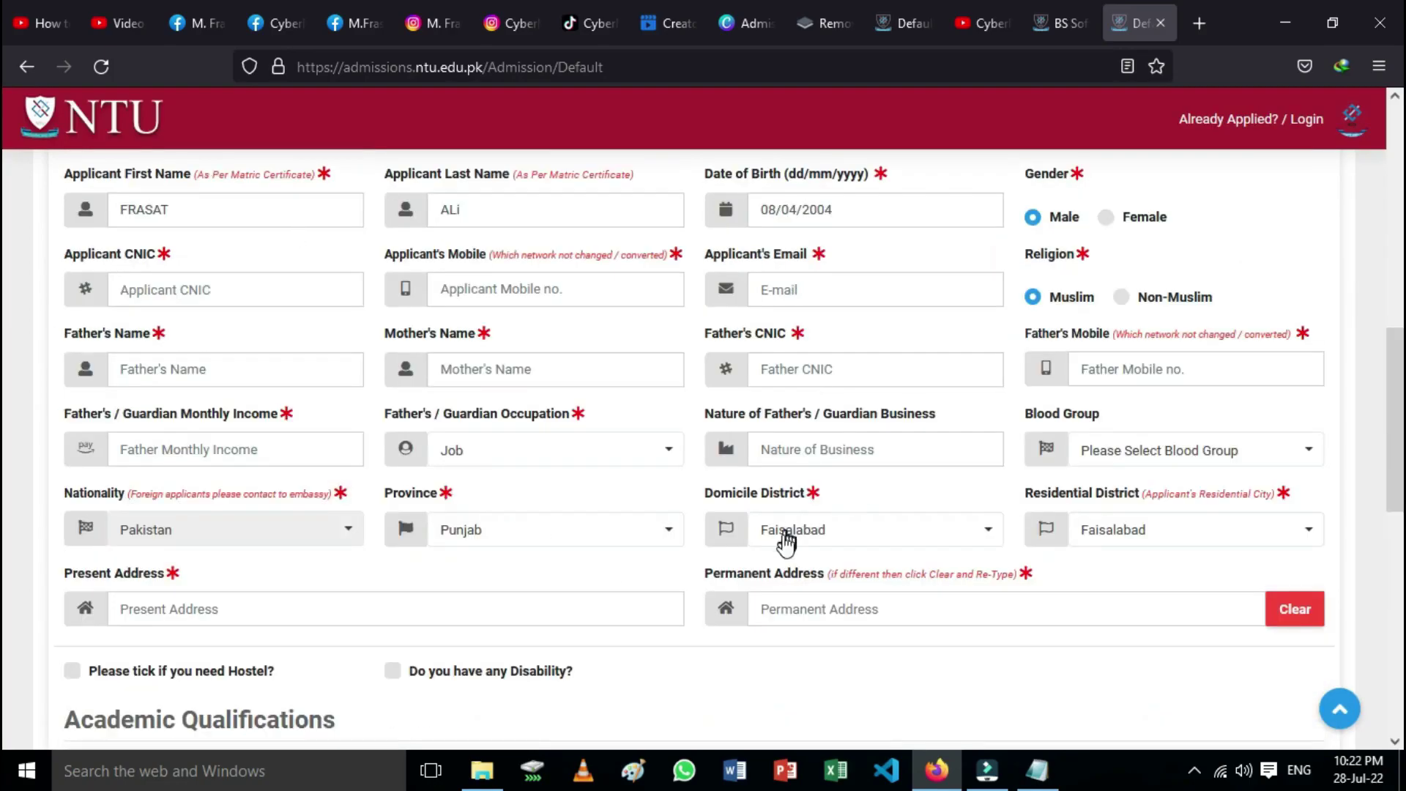
{"action": "scroll", "coordinate": [784, 538], "scroll_direction": "down", "scroll_amount": 2}
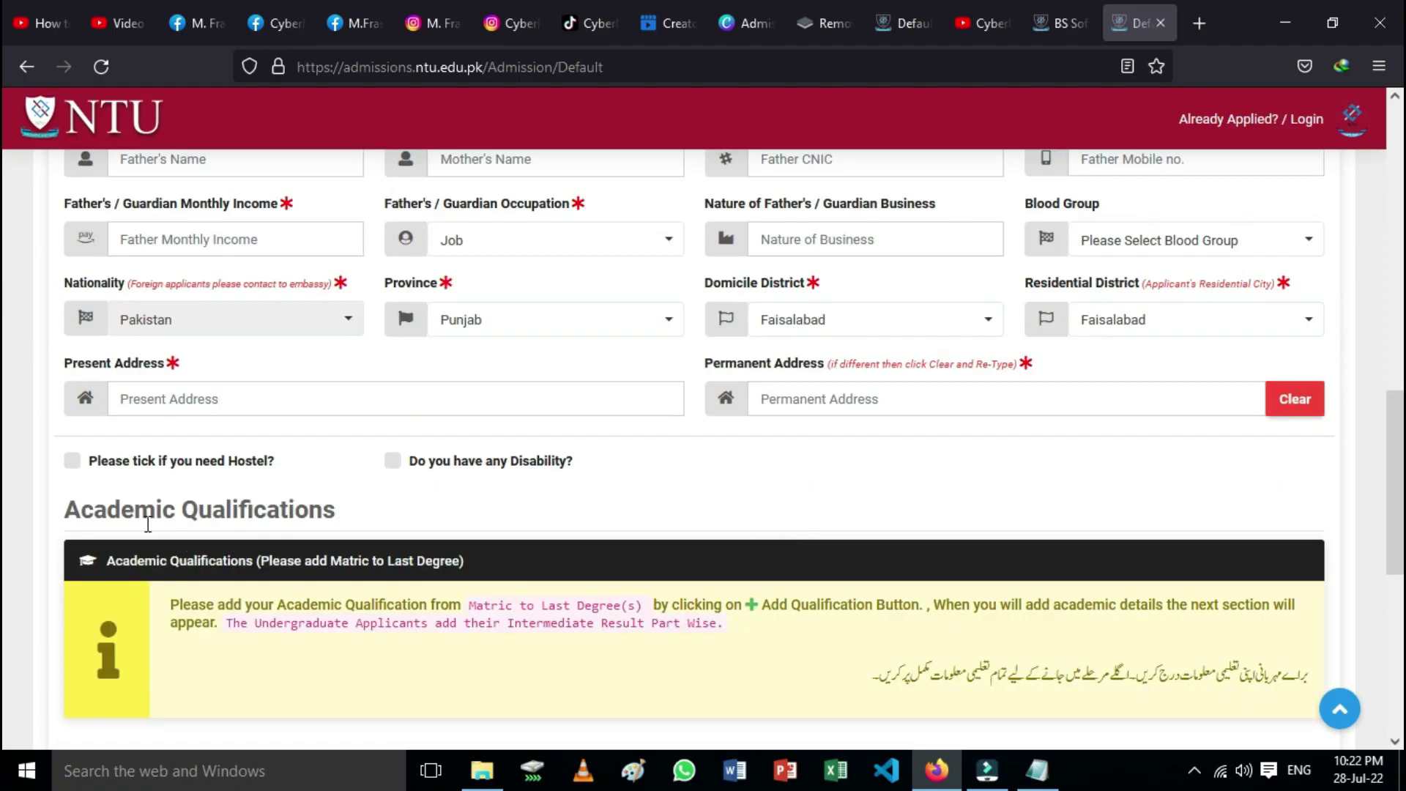
Step: Set the new qualification's level and title to Matric / O-Level and its board to BISE Faisalabad
{"action": "scroll", "coordinate": [364, 534], "scroll_direction": "down", "scroll_amount": 2}
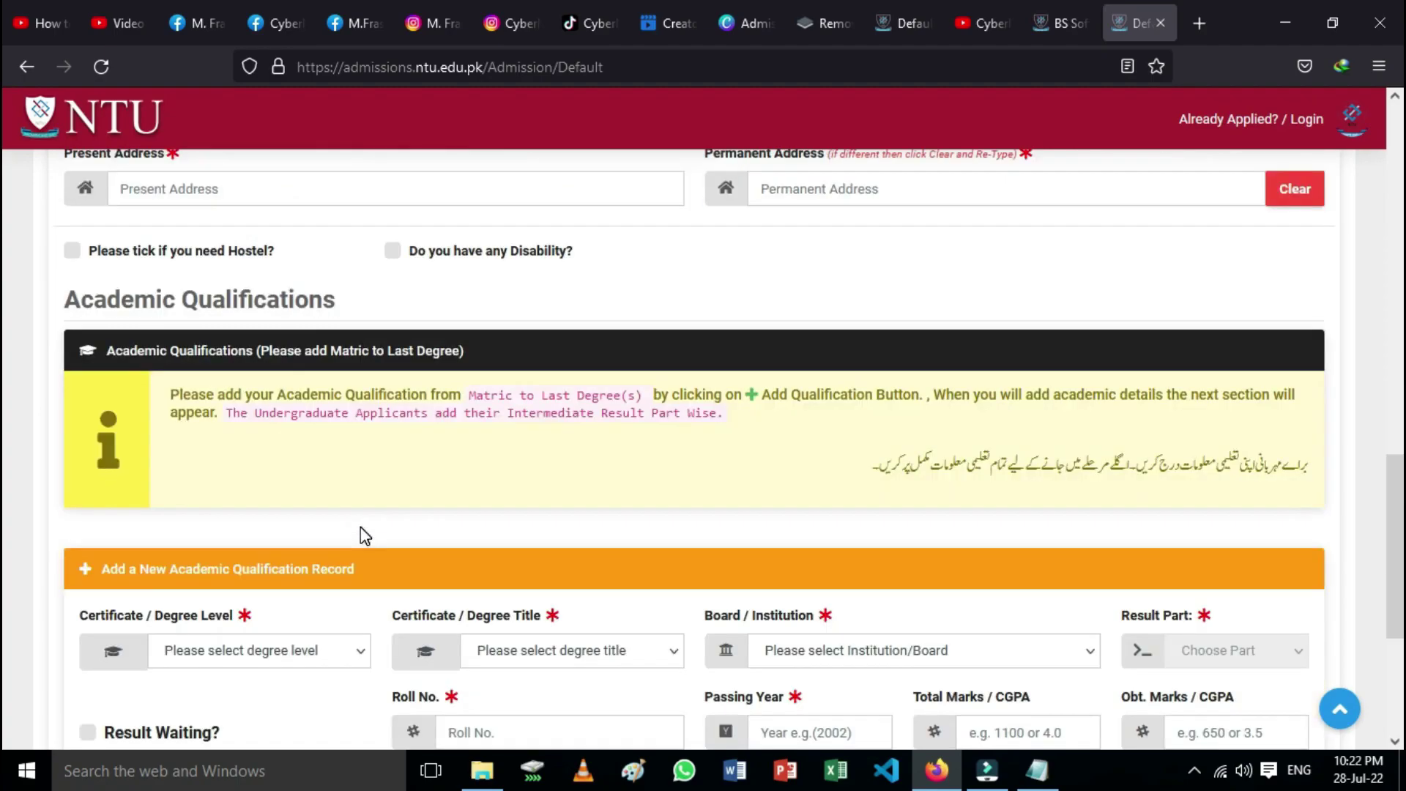
{"action": "scroll", "coordinate": [364, 536], "scroll_direction": "down", "scroll_amount": 2}
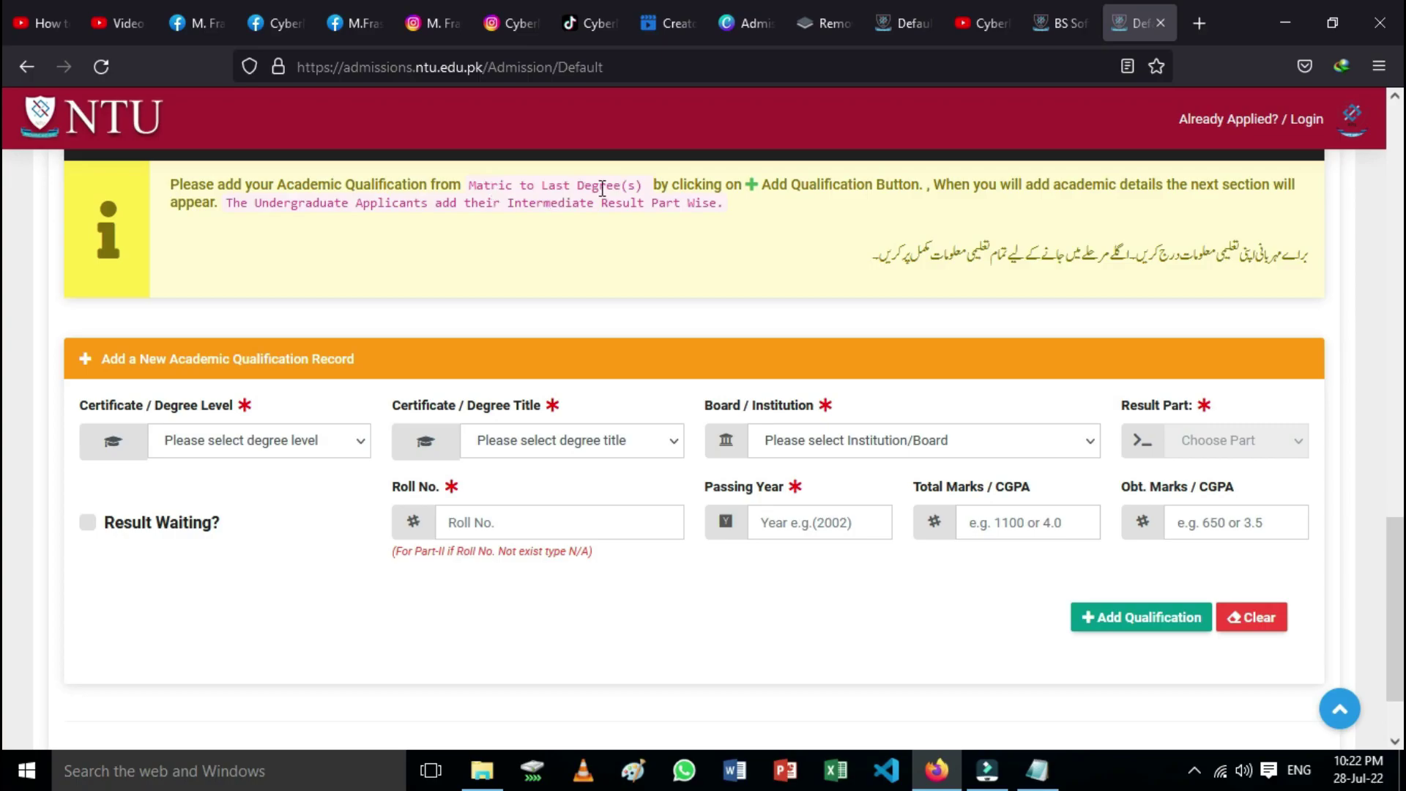
{"action": "left_click", "coordinate": [363, 442]}
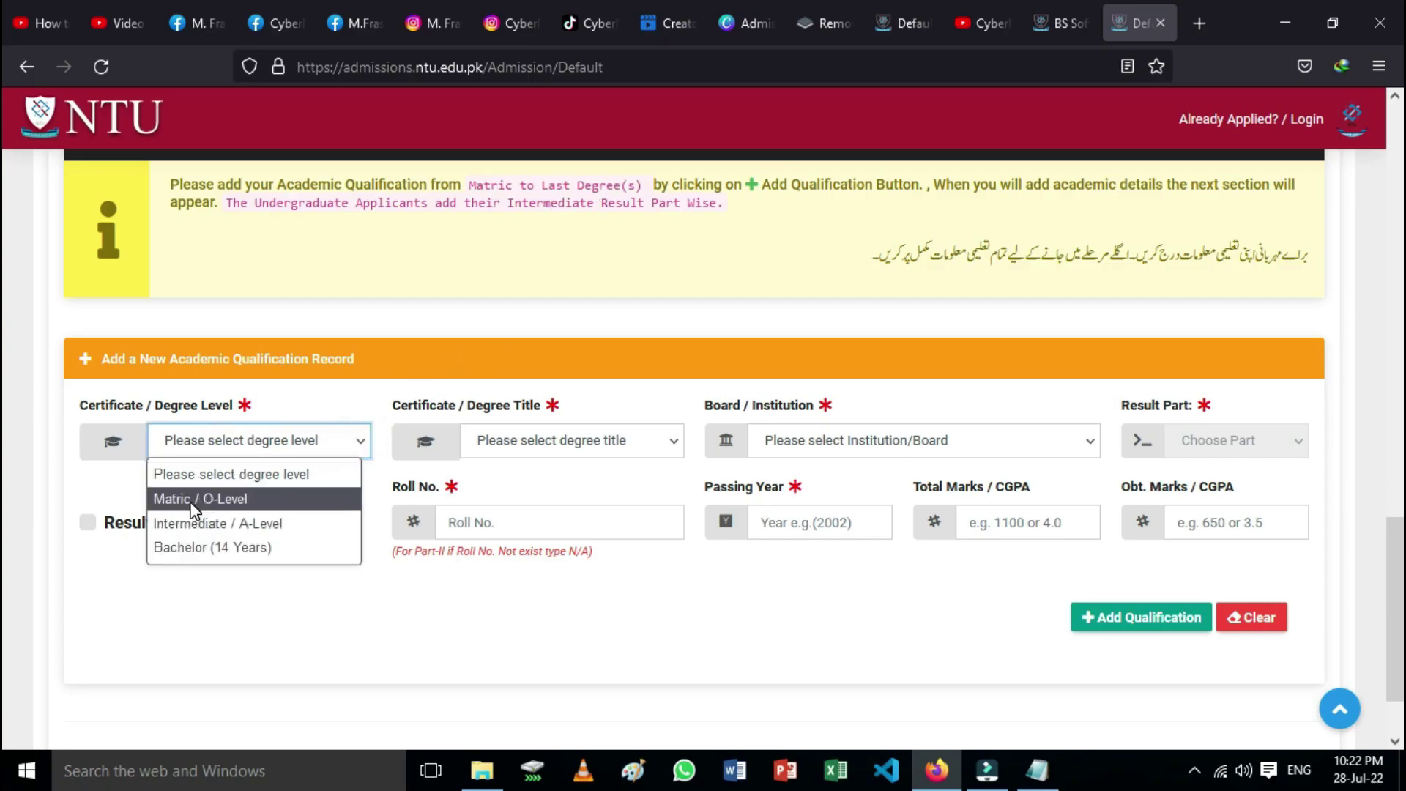
{"action": "left_click", "coordinate": [188, 498]}
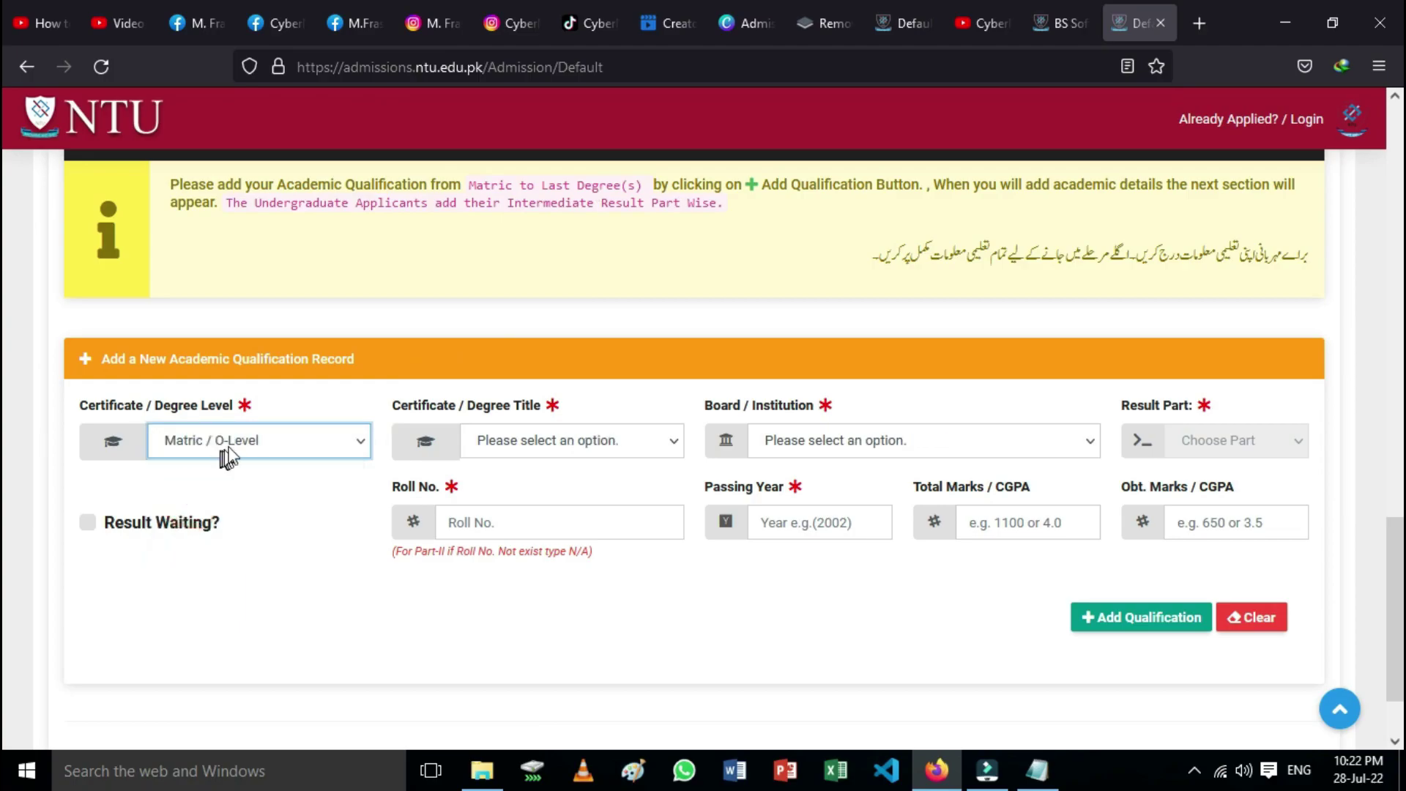
{"action": "left_click", "coordinate": [631, 444]}
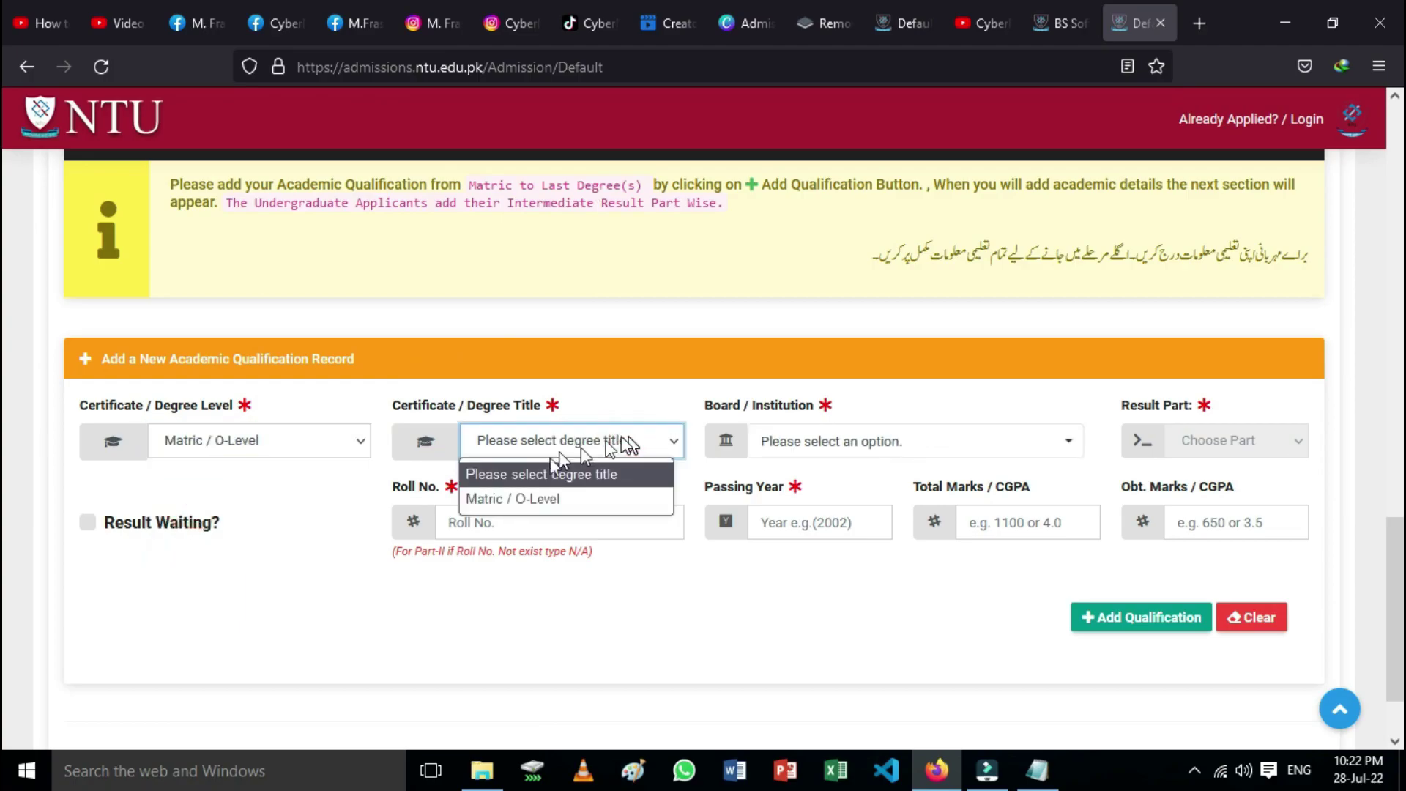
{"action": "left_click", "coordinate": [535, 500]}
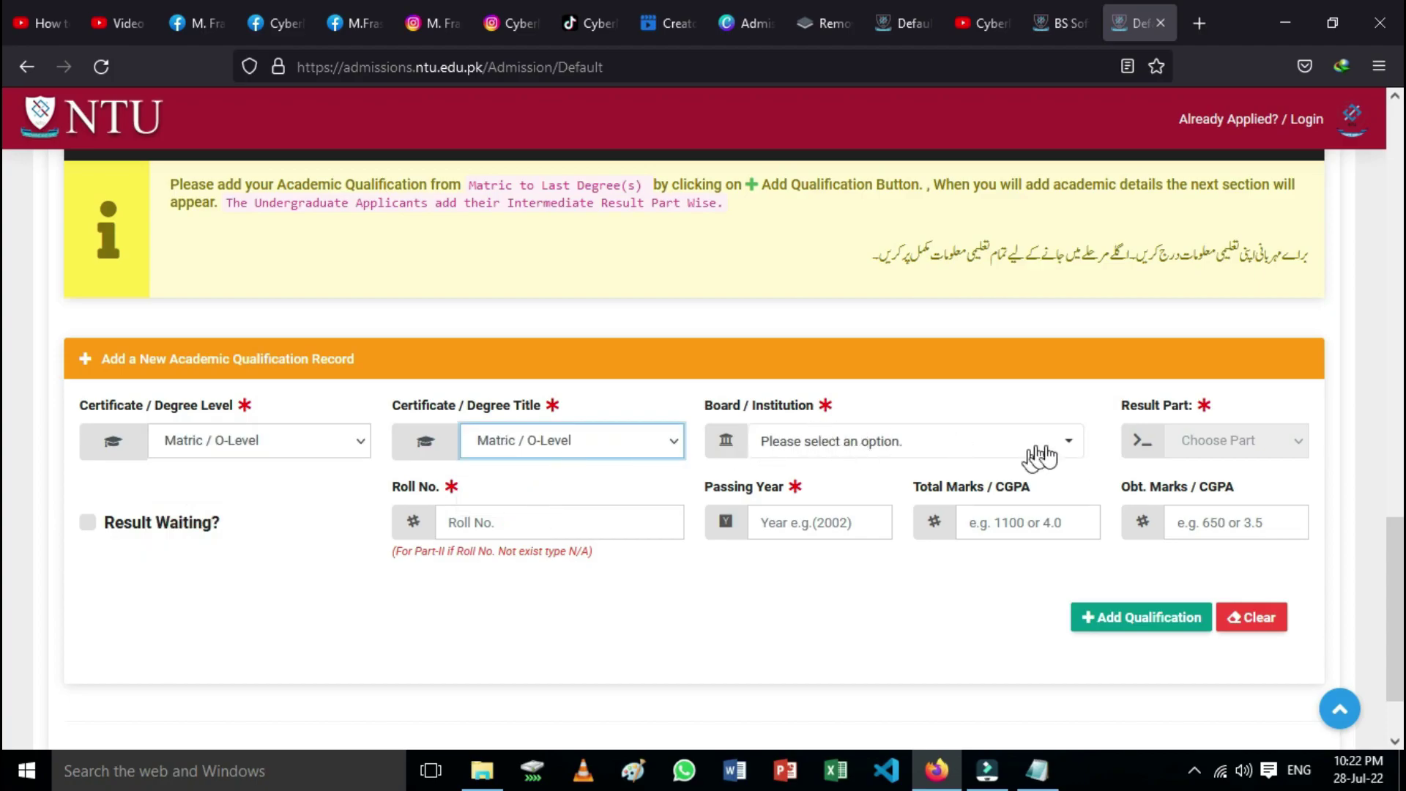
{"action": "left_click", "coordinate": [1069, 442]}
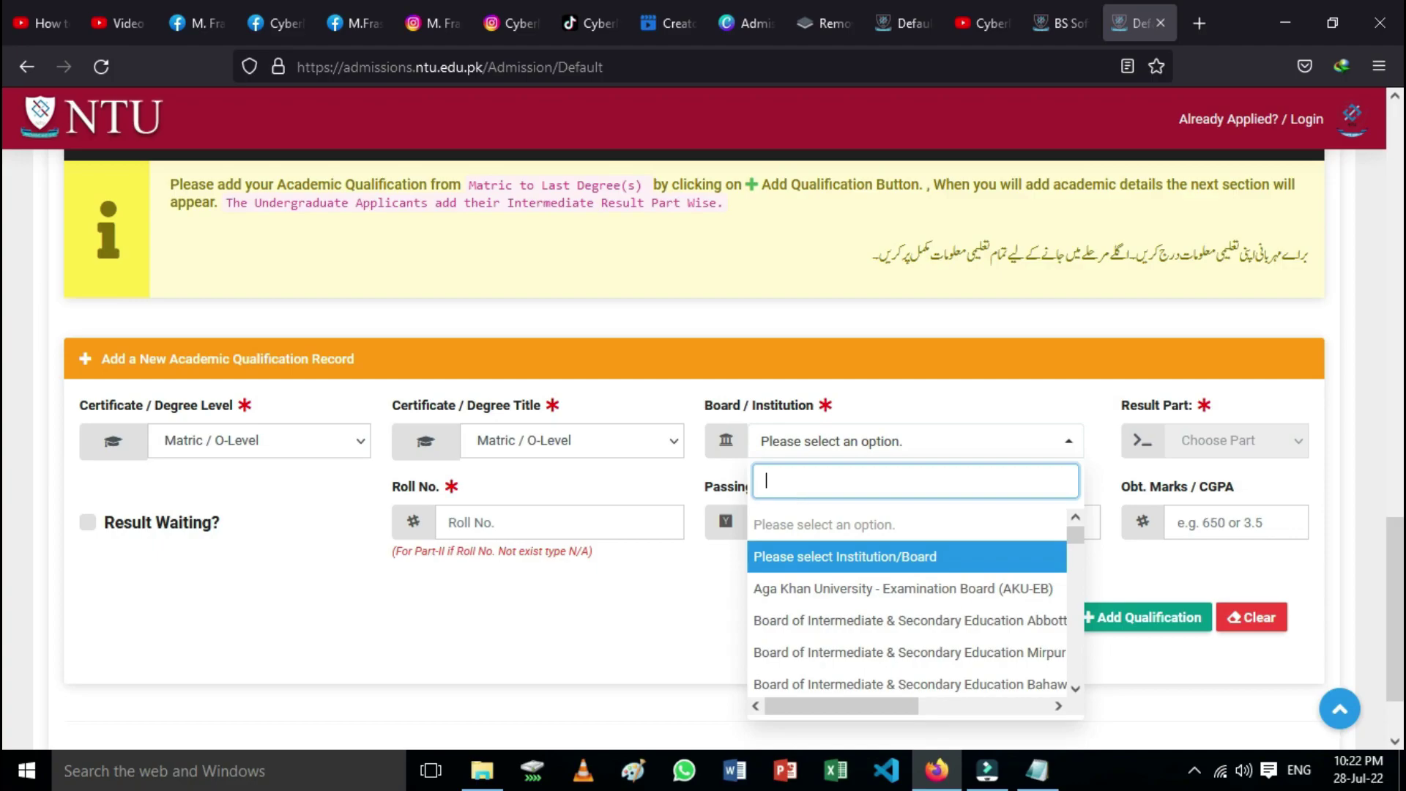
{"action": "type", "text": "fai"}
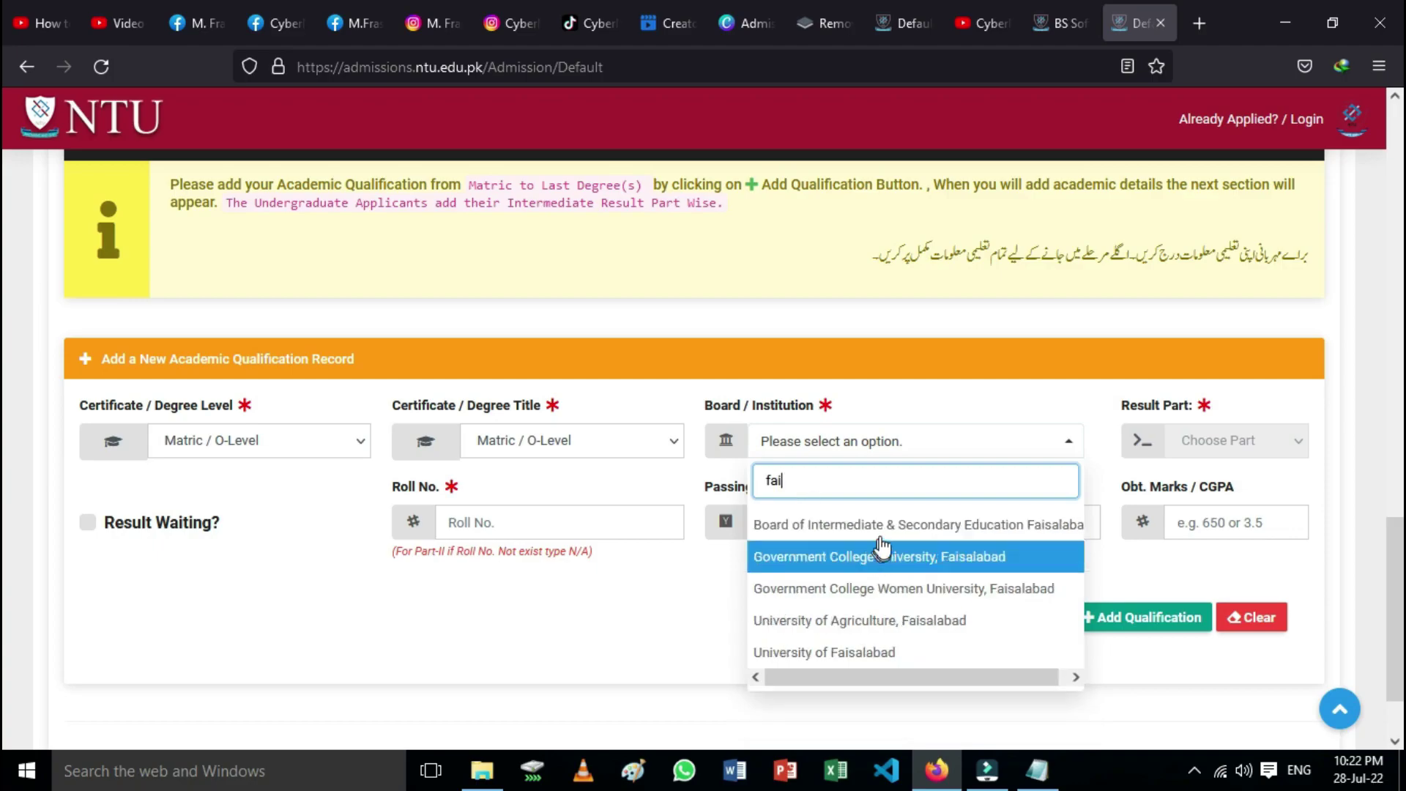
{"action": "left_click", "coordinate": [891, 539]}
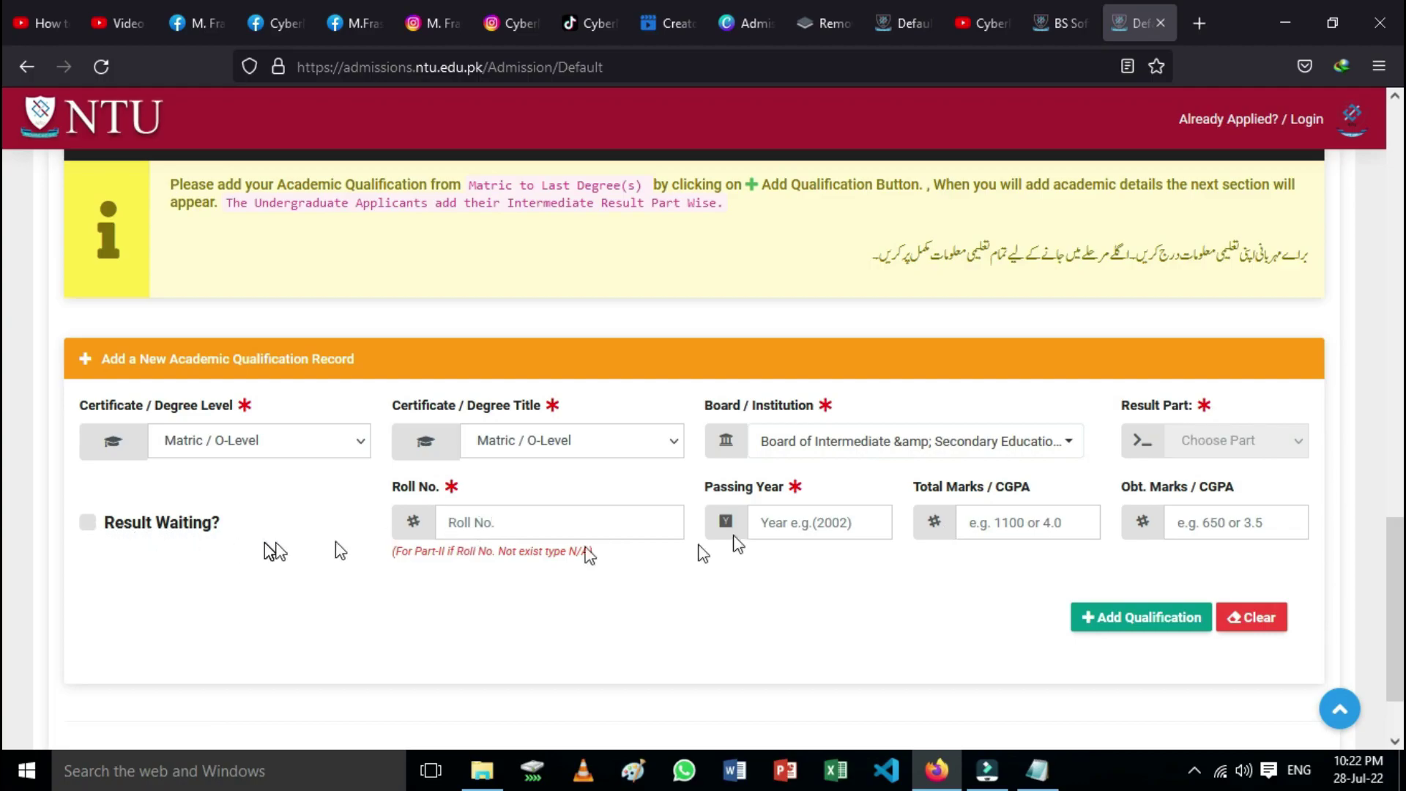
Step: Enter the Matric roll number and passing year 2020
{"action": "left_click", "coordinate": [513, 528]}
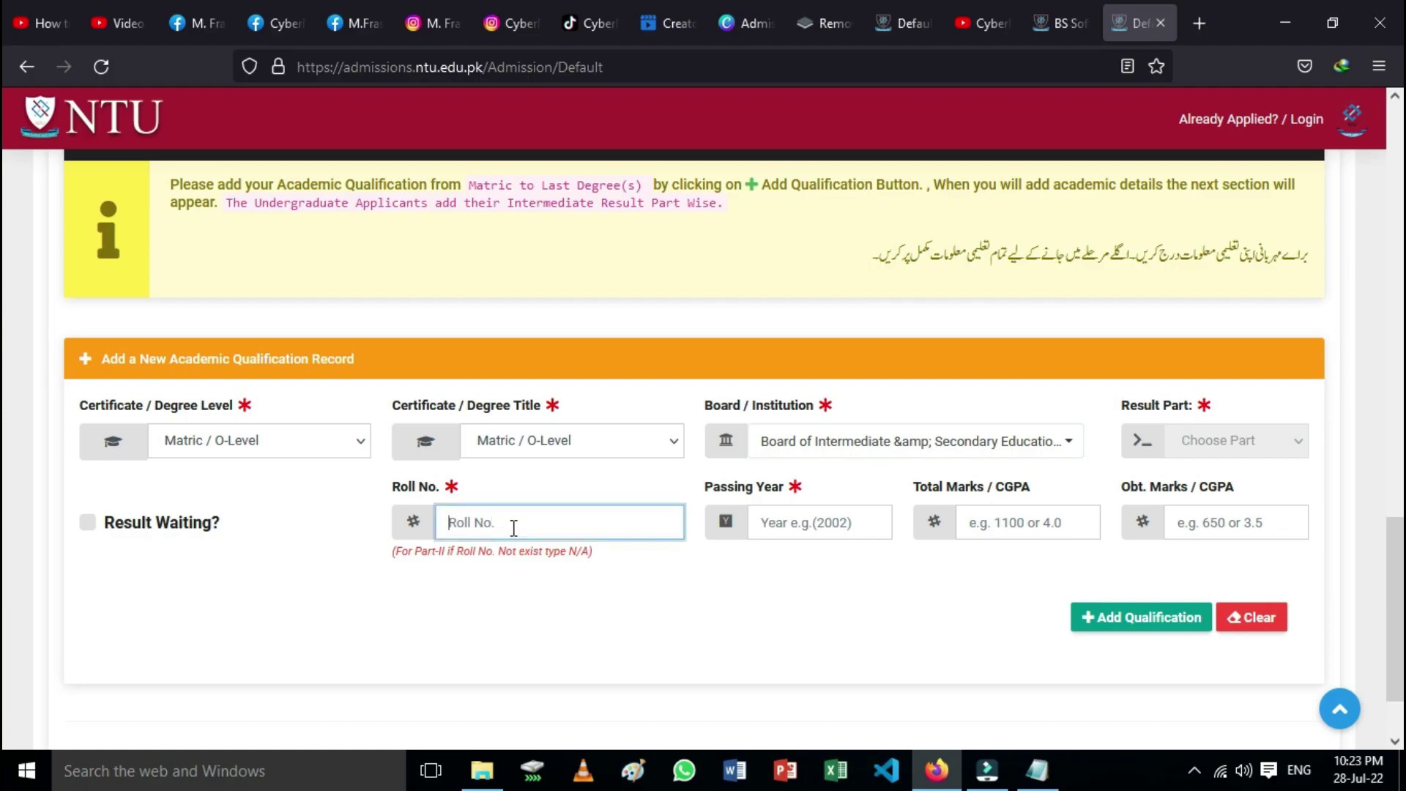
{"action": "left_click", "coordinate": [790, 522]}
{"action": "type", "text": "2020"}
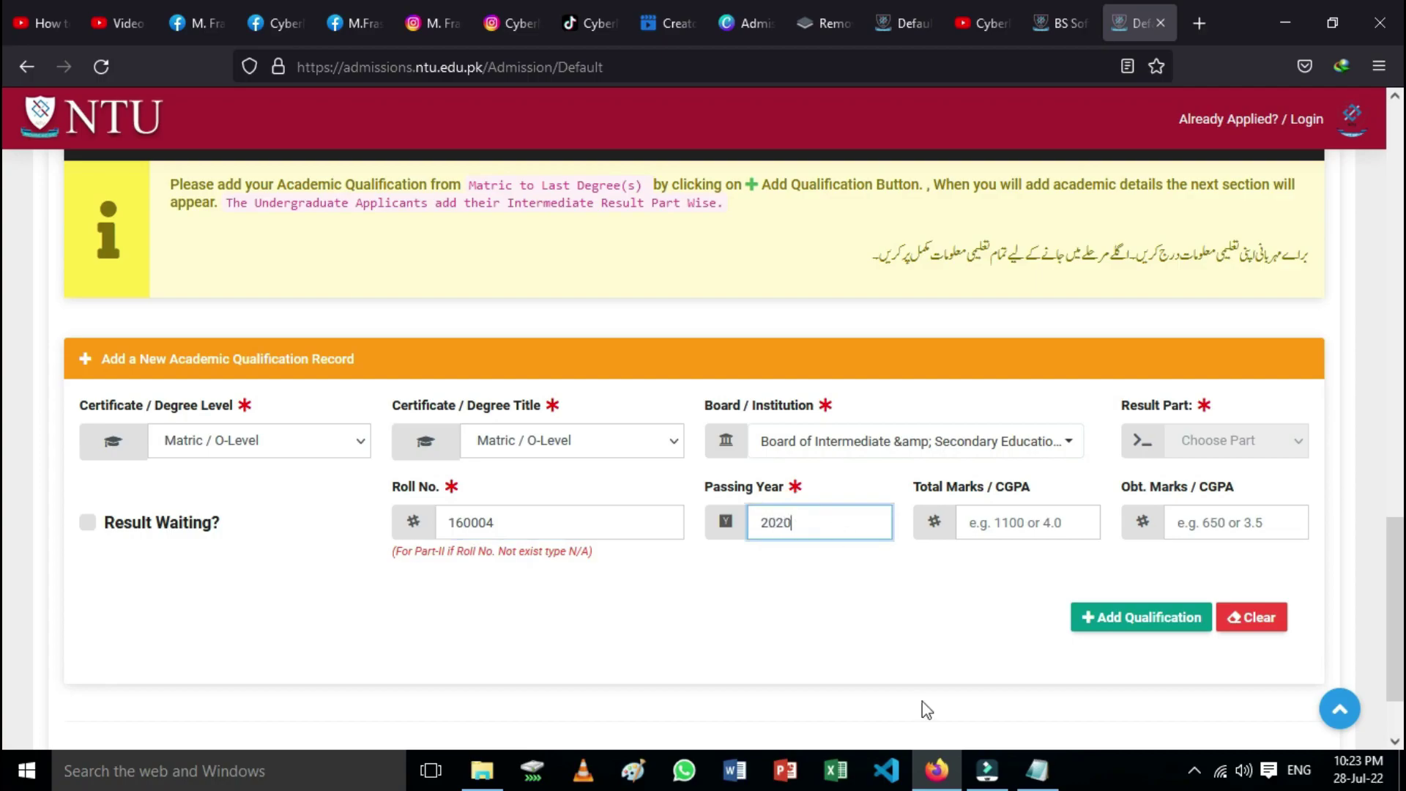
{"action": "mouse_move", "coordinate": [1019, 775]}
{"action": "mouse_move", "coordinate": [975, 689]}
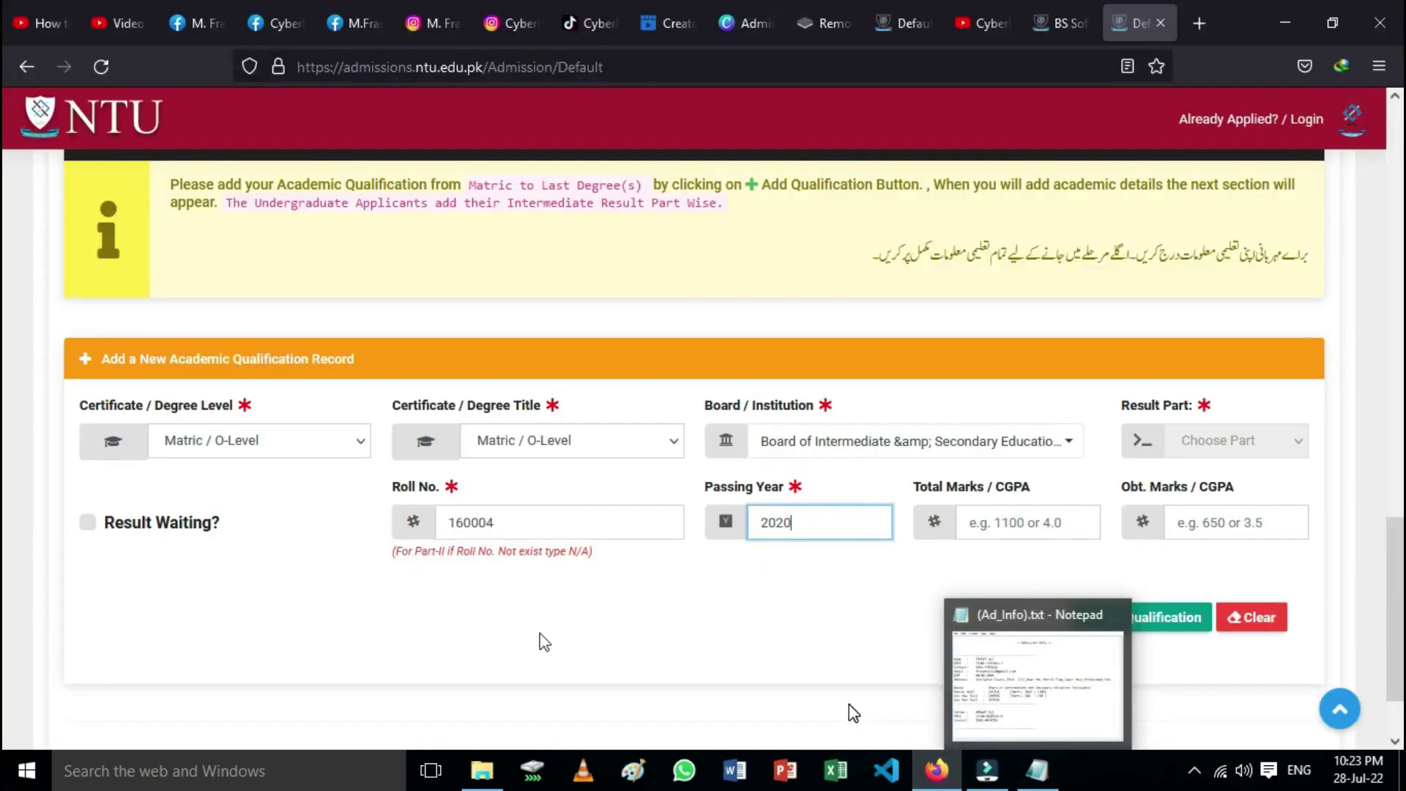
Step: Correct the Matric roll number, then enter total marks 1100 and obtained marks 1030
{"action": "left_click", "coordinate": [511, 523]}
{"action": "key", "text": "BackSpace"}
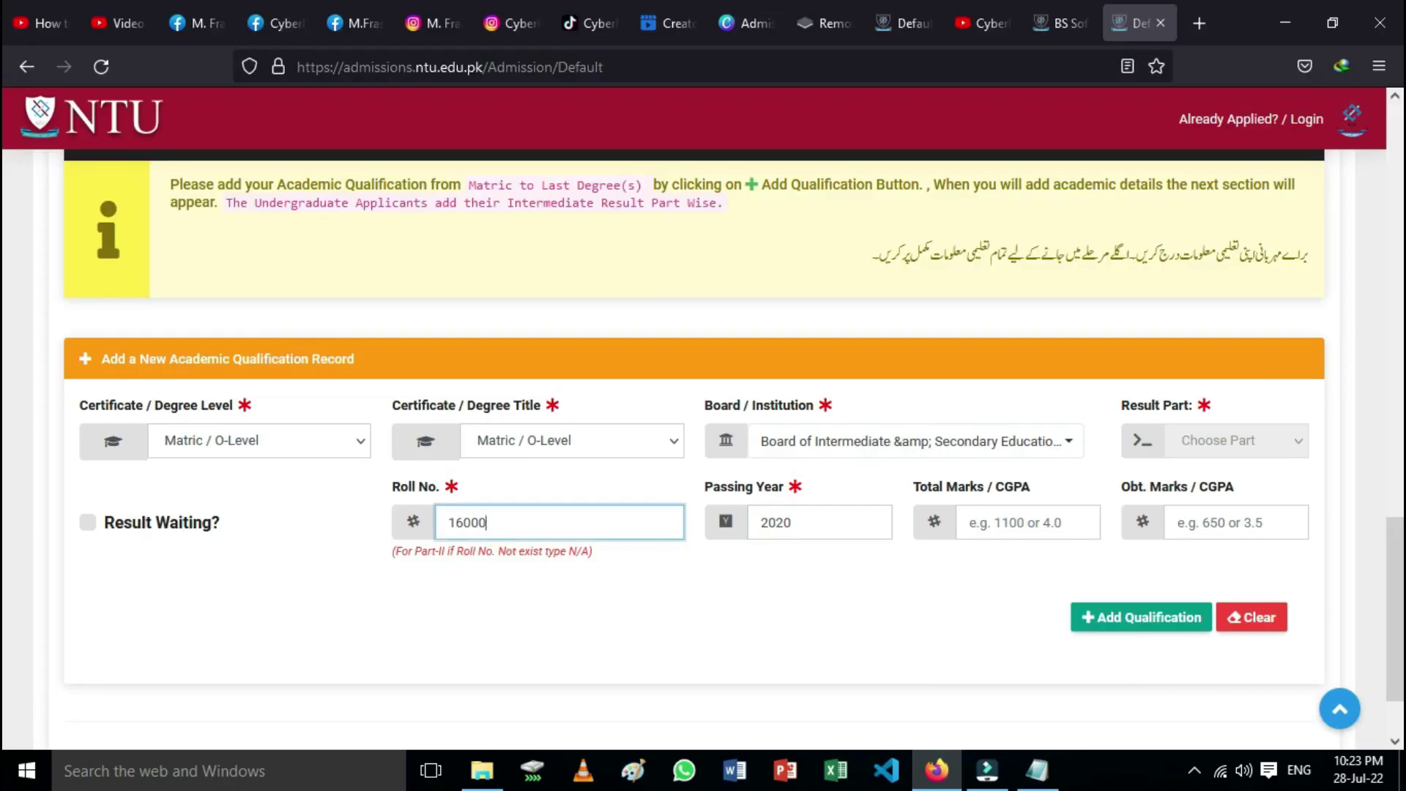
{"action": "key", "text": "BackSpace"}
{"action": "key", "text": "BackSpace"}
{"action": "key", "text": "BackSpace"}
{"action": "key", "text": "BackSpace"}
{"action": "key", "text": "BackSpace"}
{"action": "type", "text": "46"}
{"action": "left_click", "coordinate": [1031, 520]}
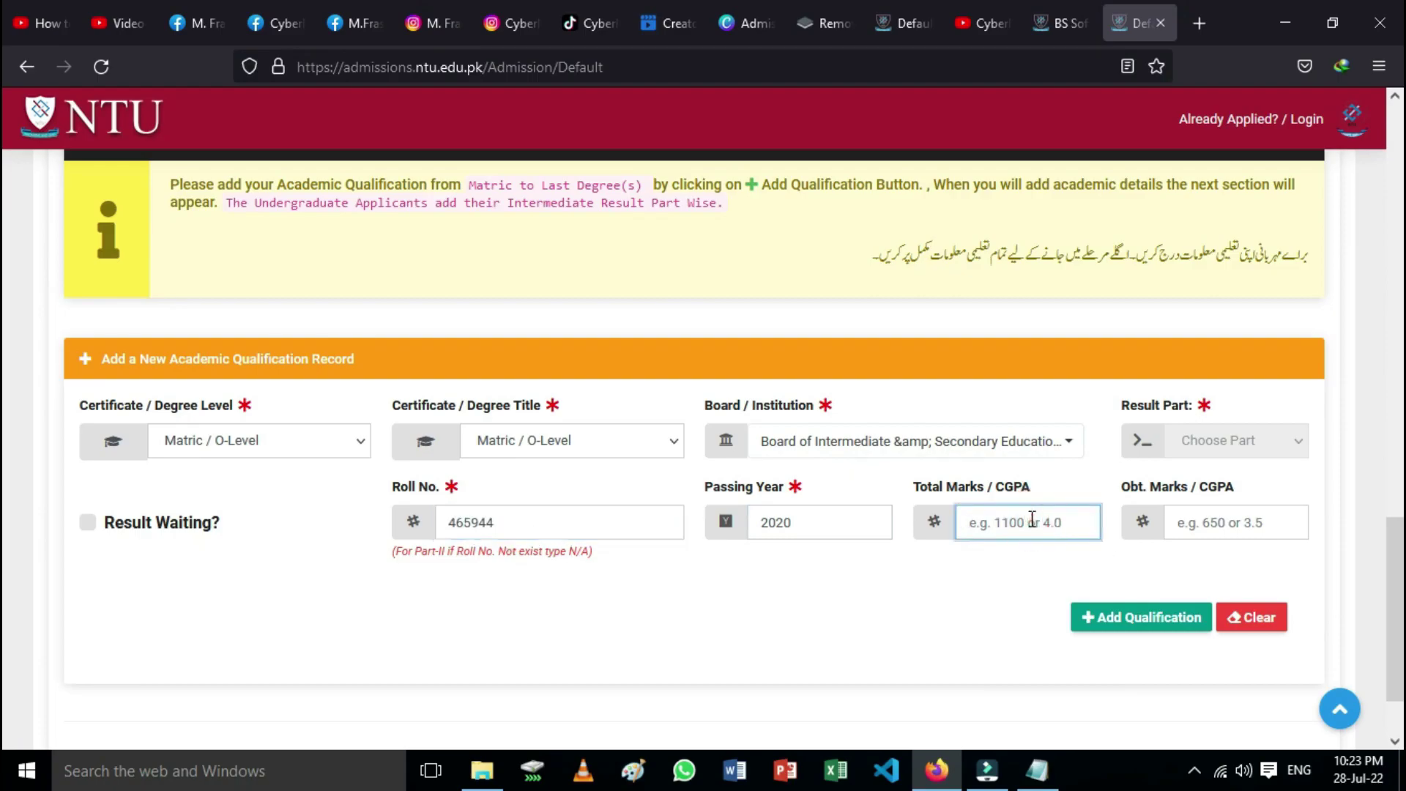
{"action": "type", "text": "1100"}
{"action": "left_click", "coordinate": [1211, 518]}
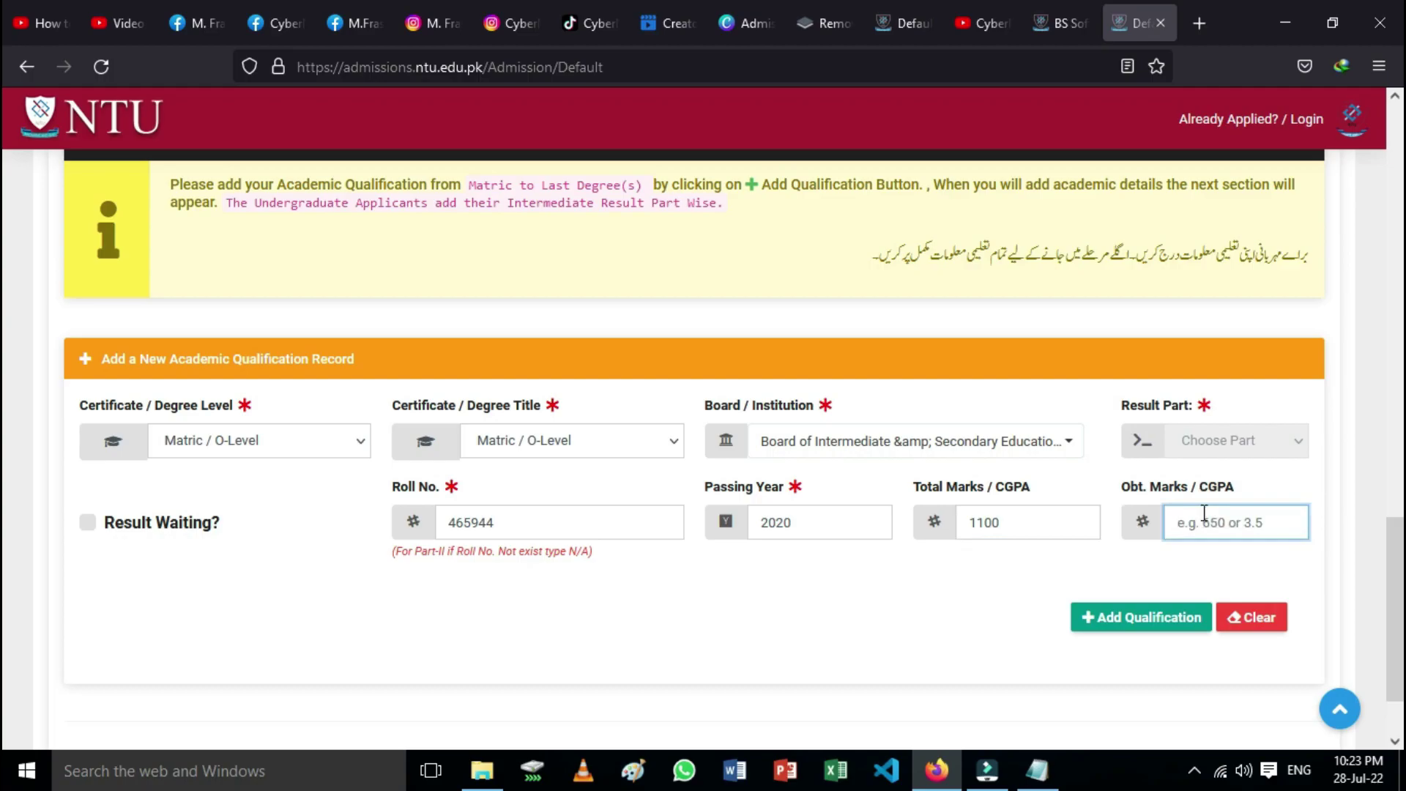
{"action": "type", "text": "1030"}
{"action": "scroll", "coordinate": [581, 597], "scroll_direction": "up", "scroll_amount": 2}
Step: Add the Matric record (BISE Faisalabad, 2020, 1030/1100, 93.64%) and verify the new table row
{"action": "scroll", "coordinate": [885, 656], "scroll_direction": "down", "scroll_amount": 2}
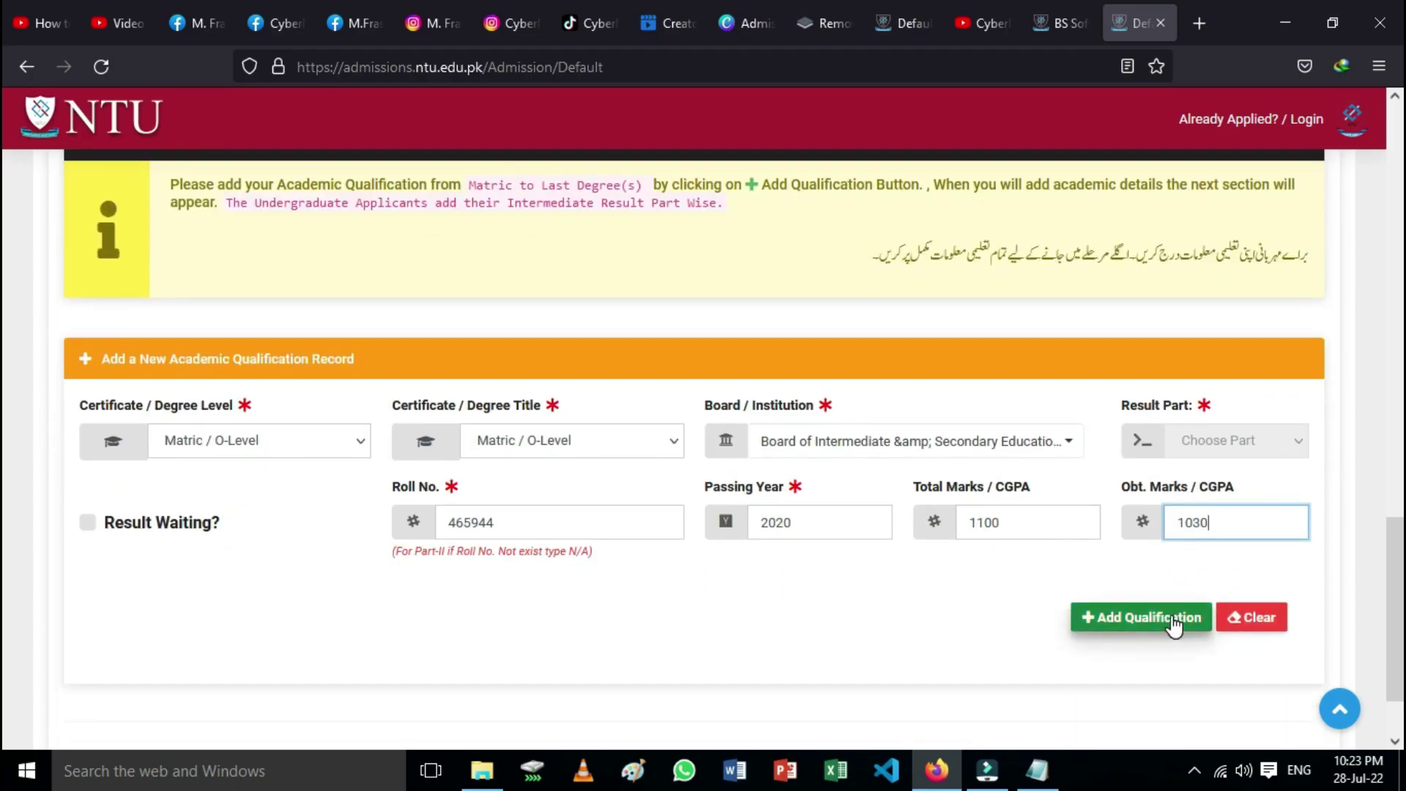
{"action": "left_click", "coordinate": [1173, 620]}
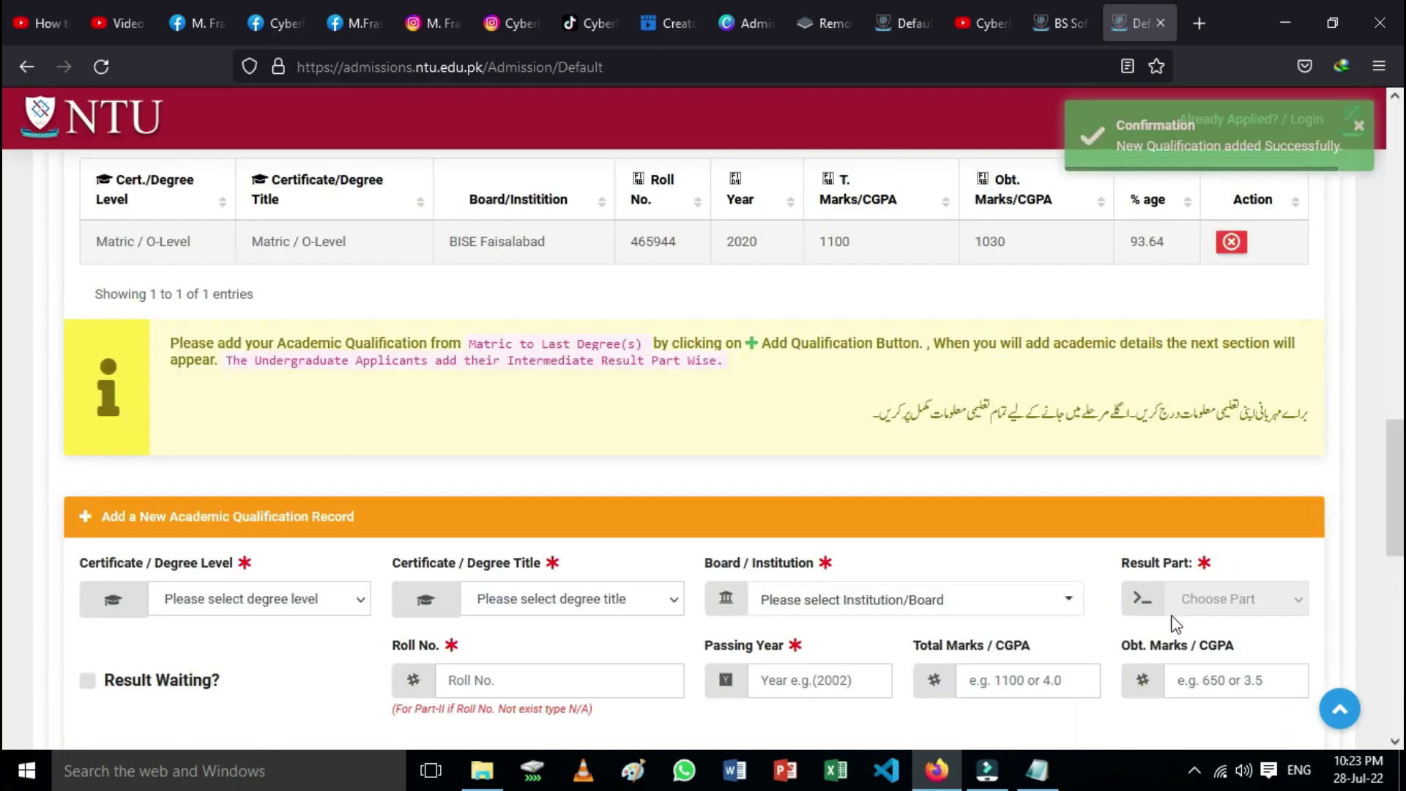
{"action": "scroll", "coordinate": [978, 546], "scroll_direction": "down", "scroll_amount": 10}
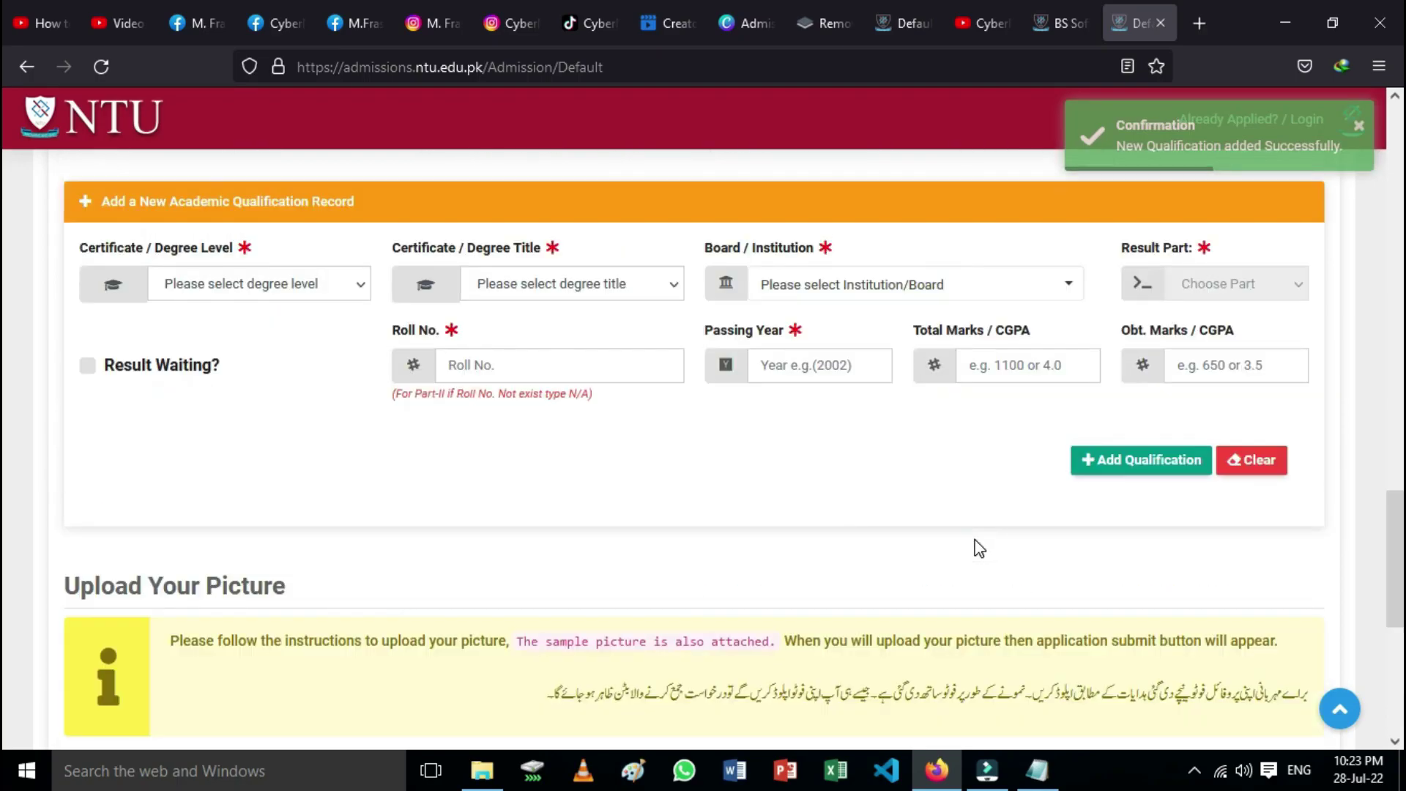
{"action": "scroll", "coordinate": [978, 545], "scroll_direction": "up", "scroll_amount": 4}
{"action": "scroll", "coordinate": [428, 388], "scroll_direction": "down", "scroll_amount": 9}
{"action": "scroll", "coordinate": [616, 451], "scroll_direction": "up", "scroll_amount": 8}
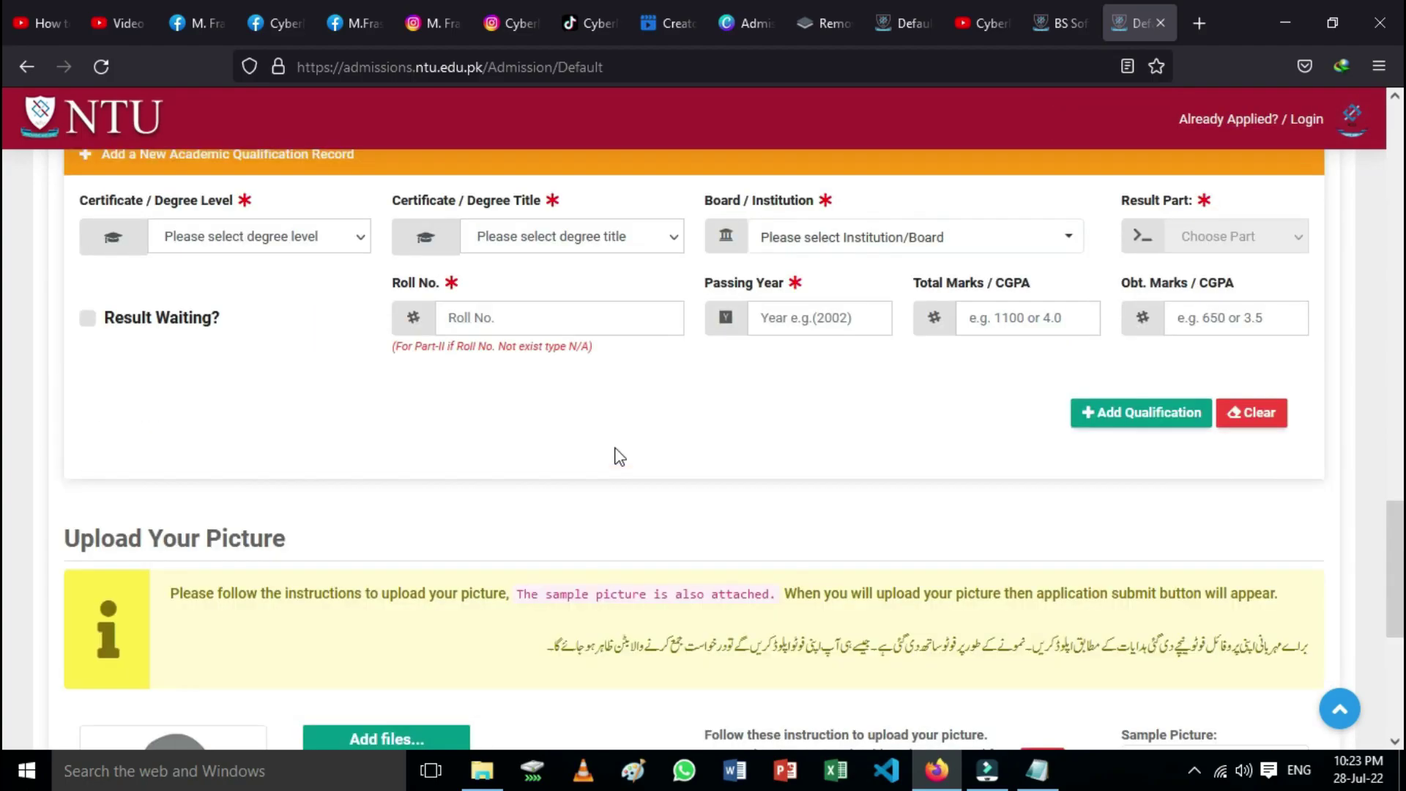
{"action": "scroll", "coordinate": [619, 456], "scroll_direction": "up", "scroll_amount": 8}
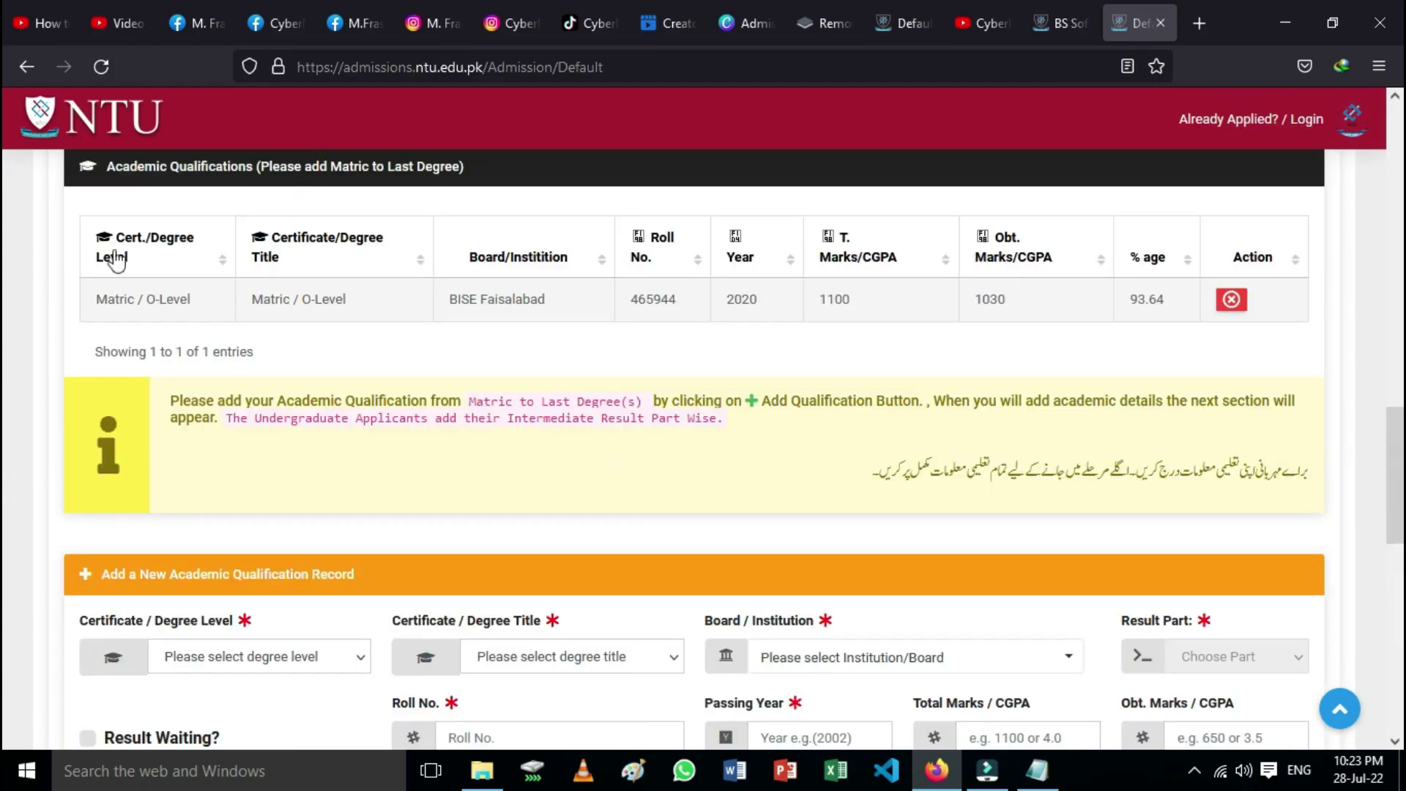
{"action": "scroll", "coordinate": [196, 259], "scroll_direction": "up", "scroll_amount": 2}
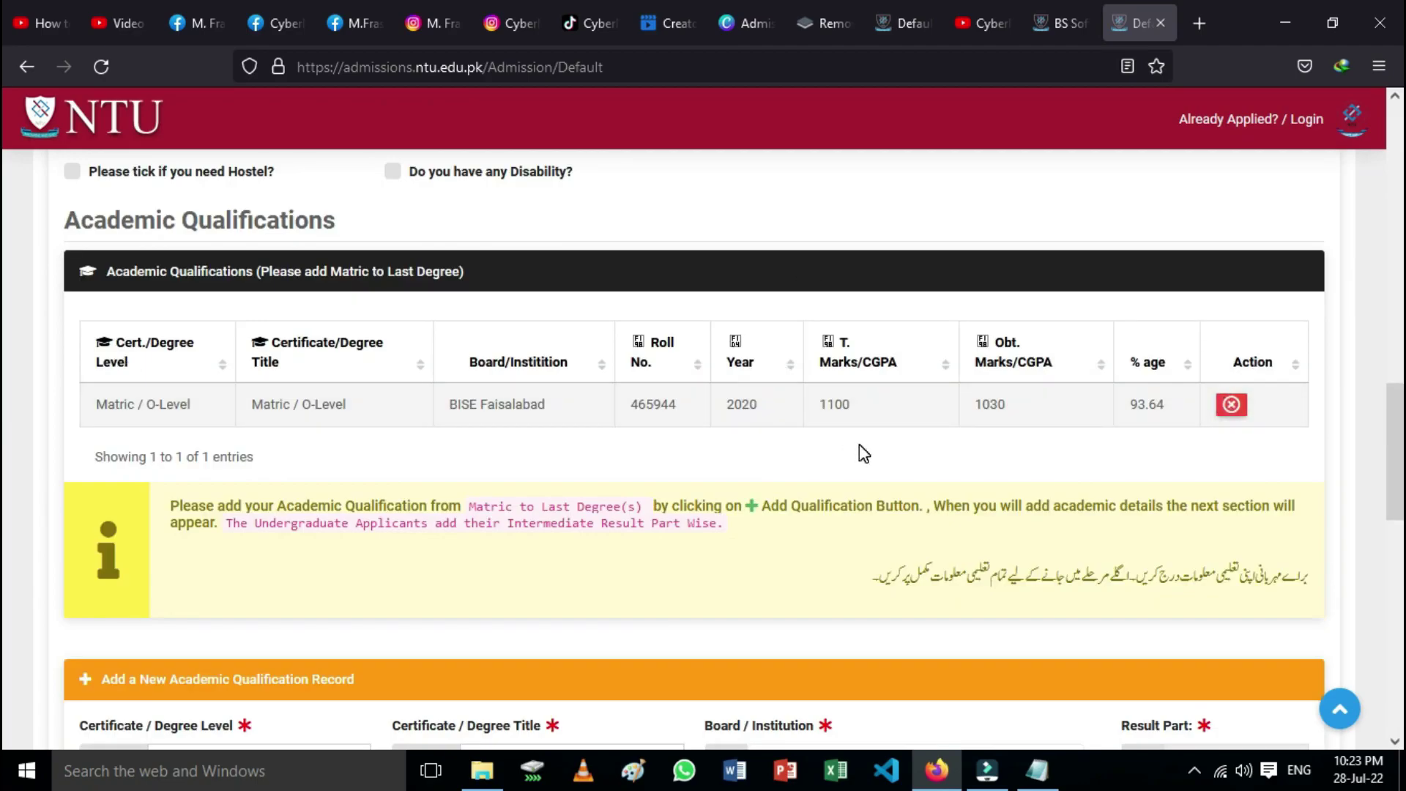
{"action": "scroll", "coordinate": [863, 451], "scroll_direction": "down", "scroll_amount": 2}
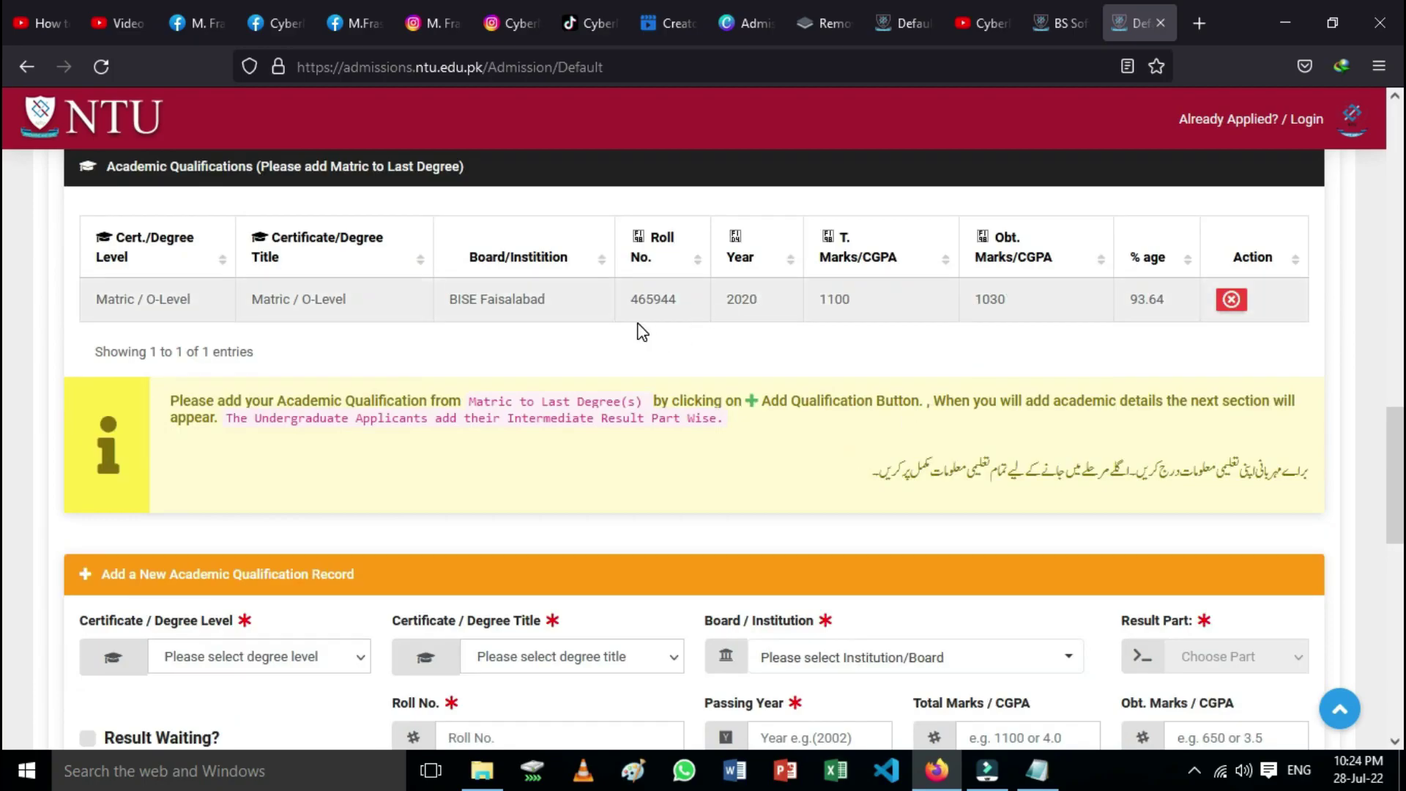
{"action": "scroll", "coordinate": [642, 332], "scroll_direction": "down", "scroll_amount": 4}
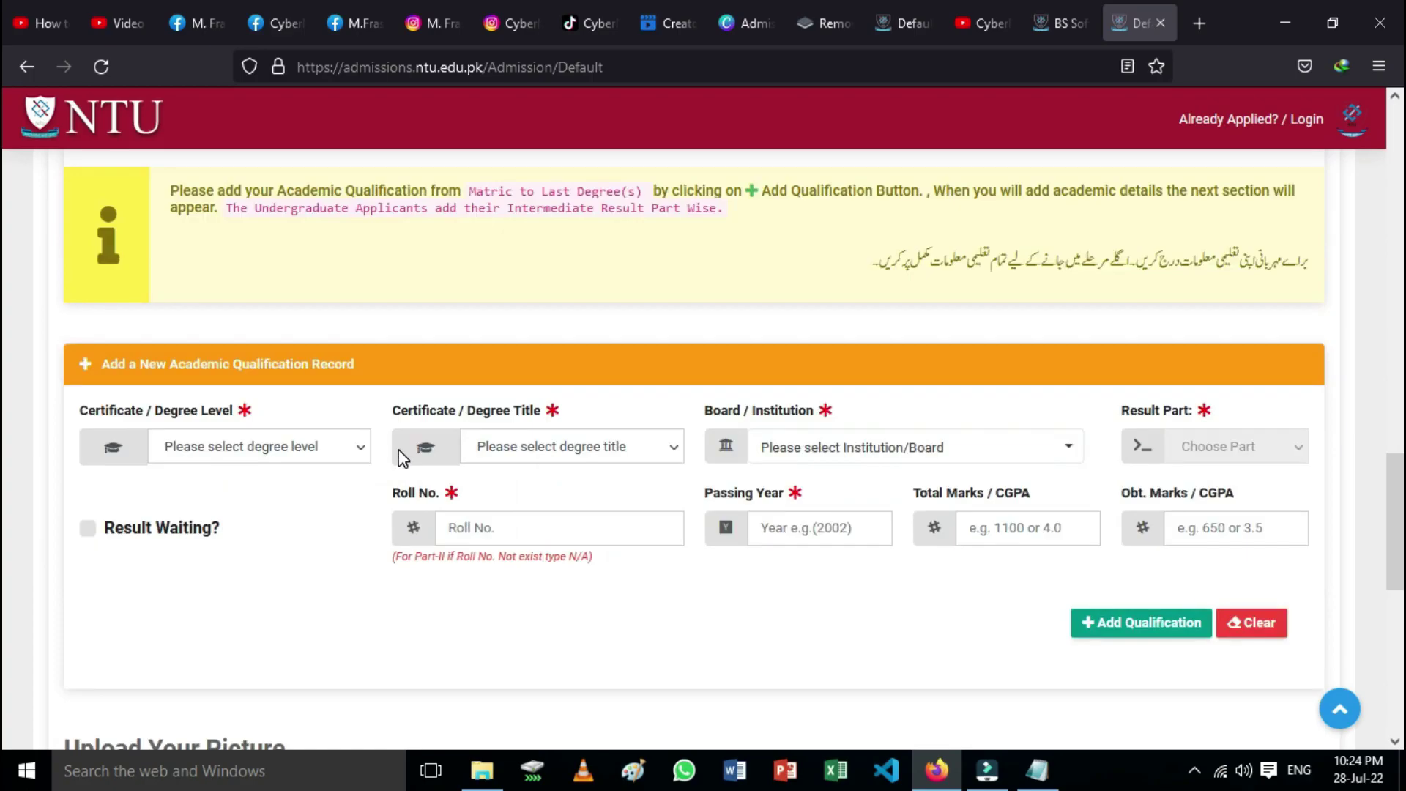
Step: Choose Intermediate / A-Level, Intermediate with Math (12 Years), and the Faisalabad board found by searching 'fa'
{"action": "left_click", "coordinate": [359, 448]}
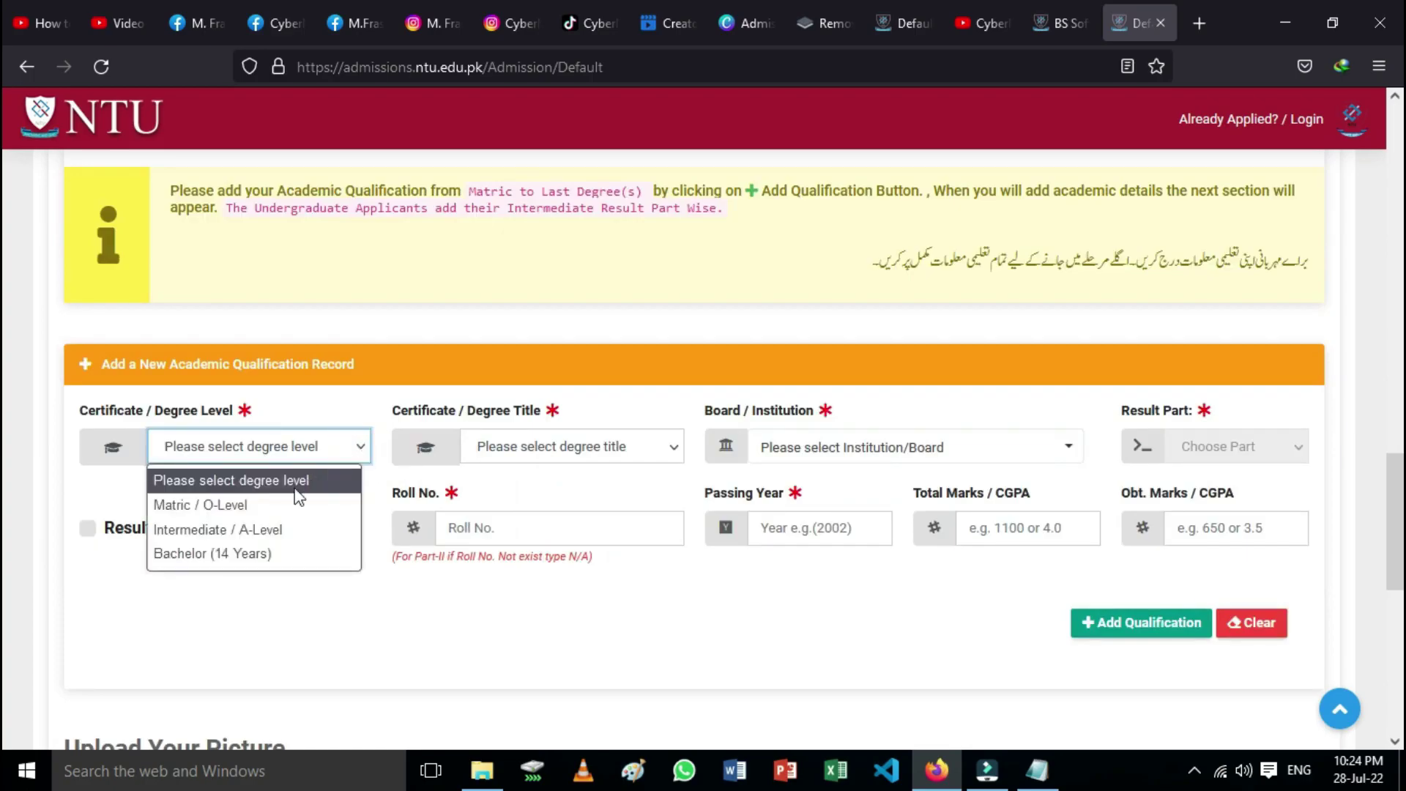
{"action": "left_click", "coordinate": [215, 529]}
{"action": "left_click", "coordinate": [673, 454]}
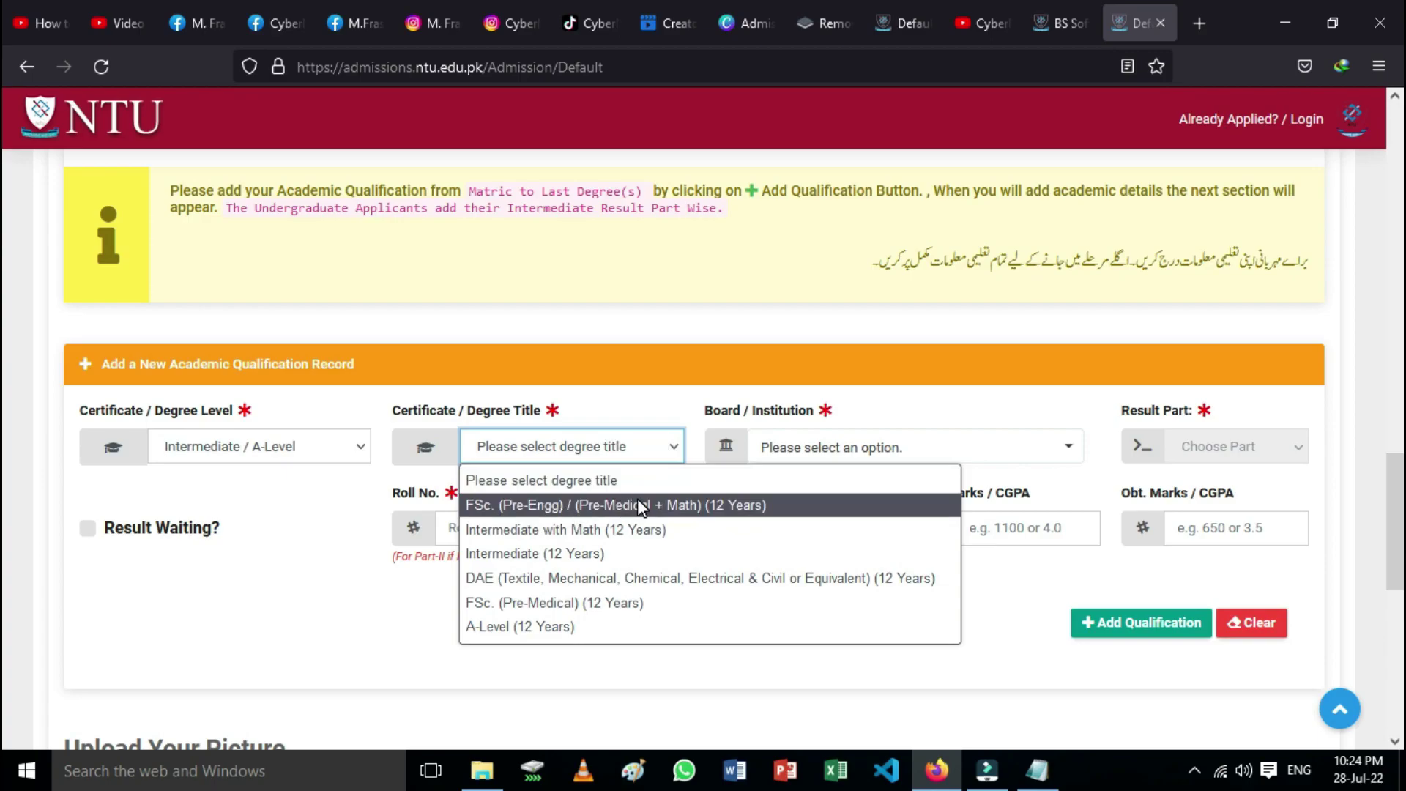
{"action": "left_click", "coordinate": [512, 529]}
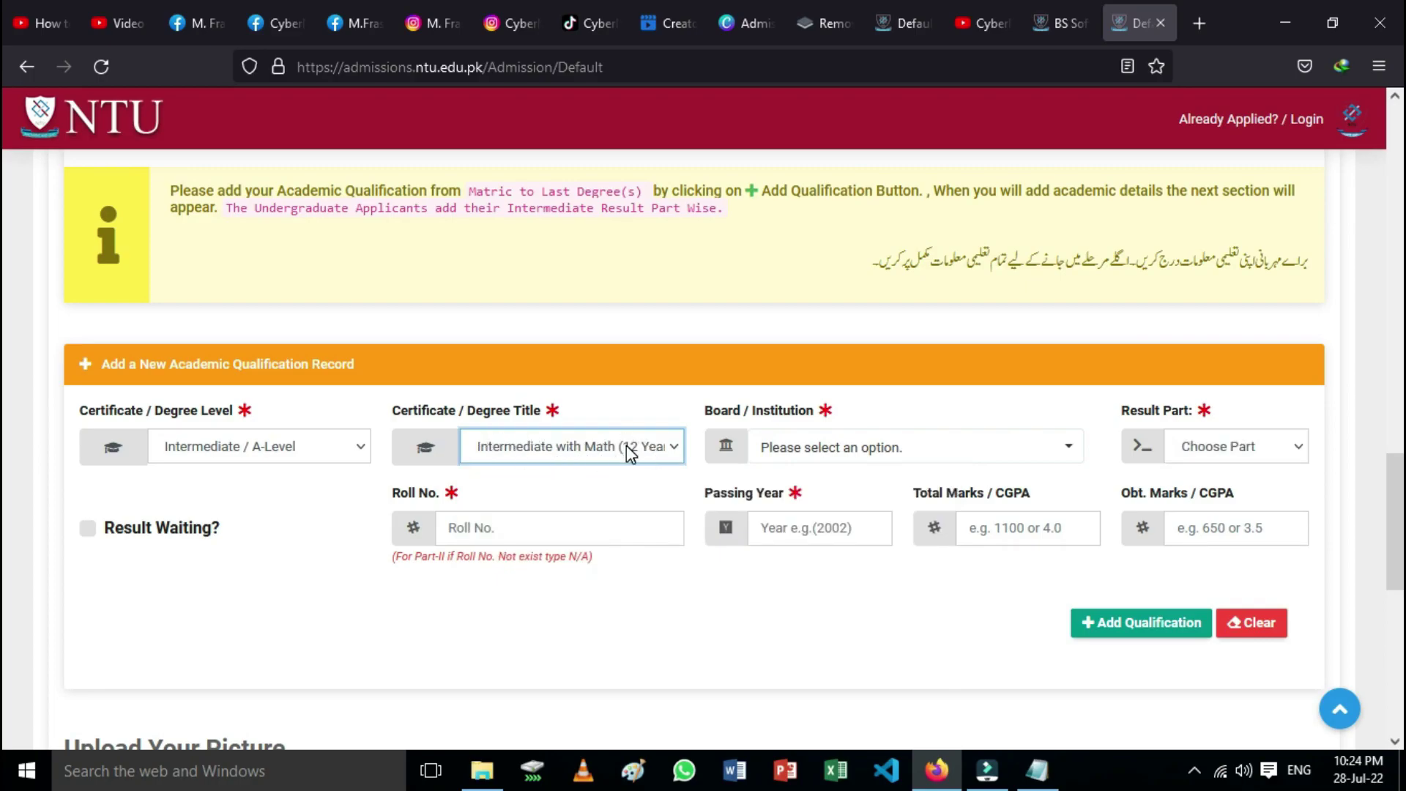
{"action": "left_click", "coordinate": [1069, 451]}
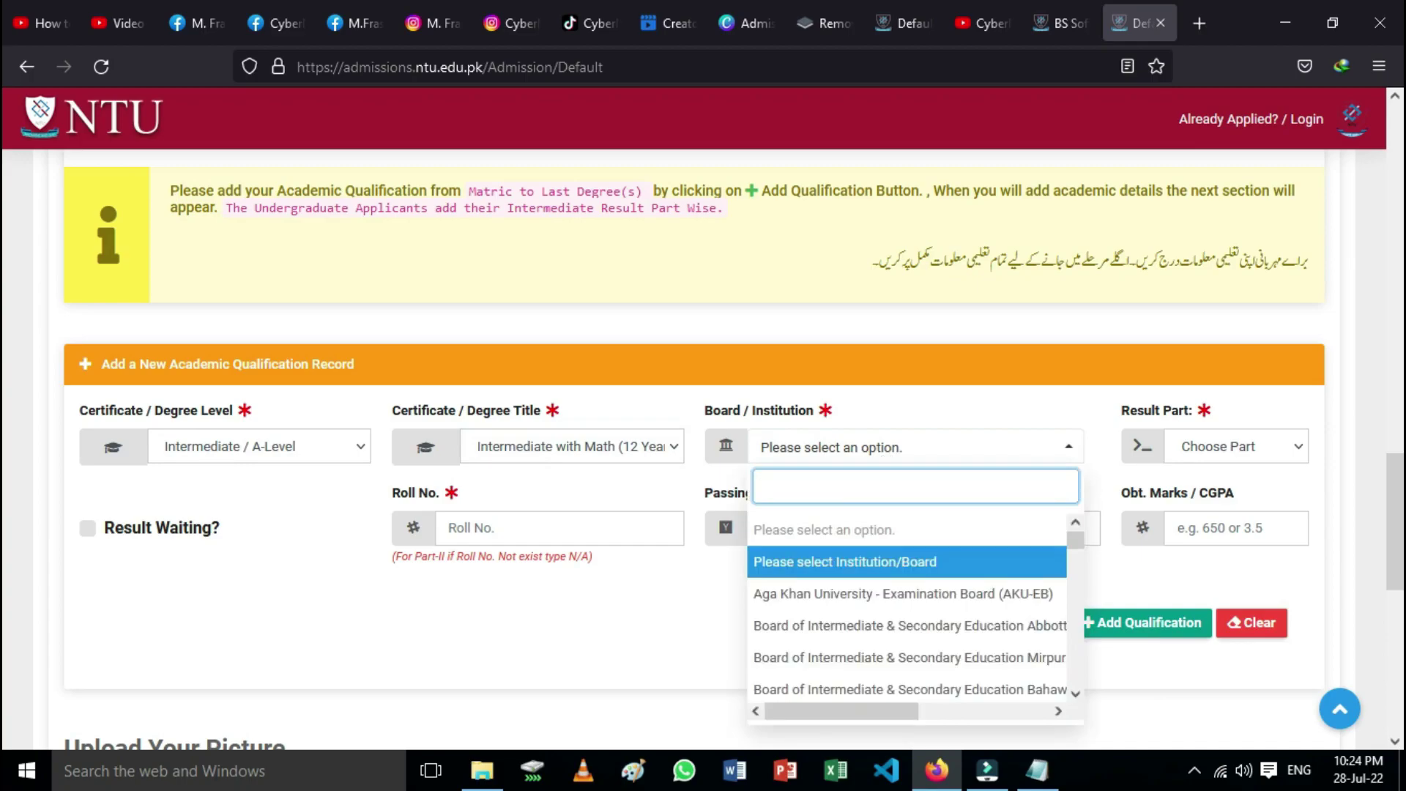
{"action": "type", "text": "fa"}
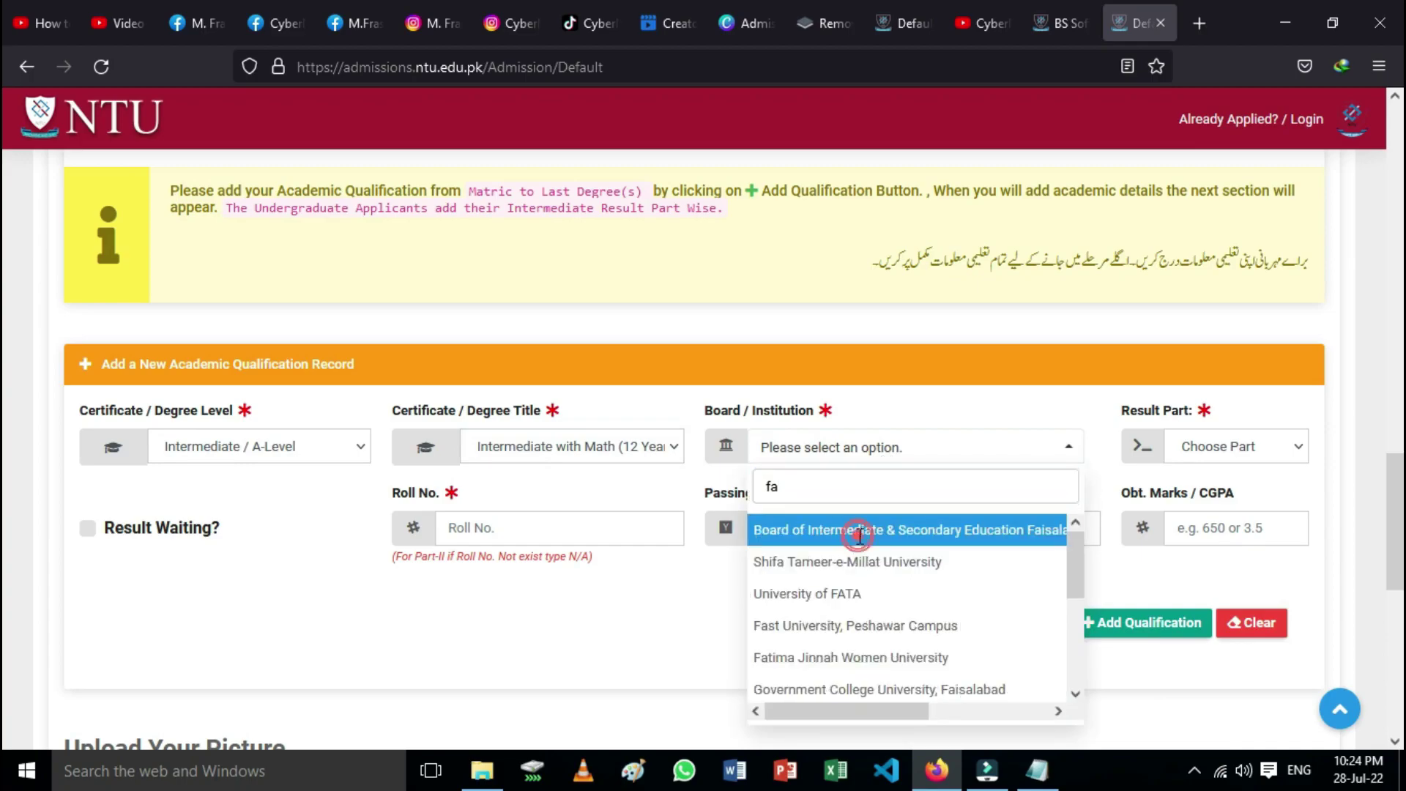
{"action": "left_click", "coordinate": [861, 529]}
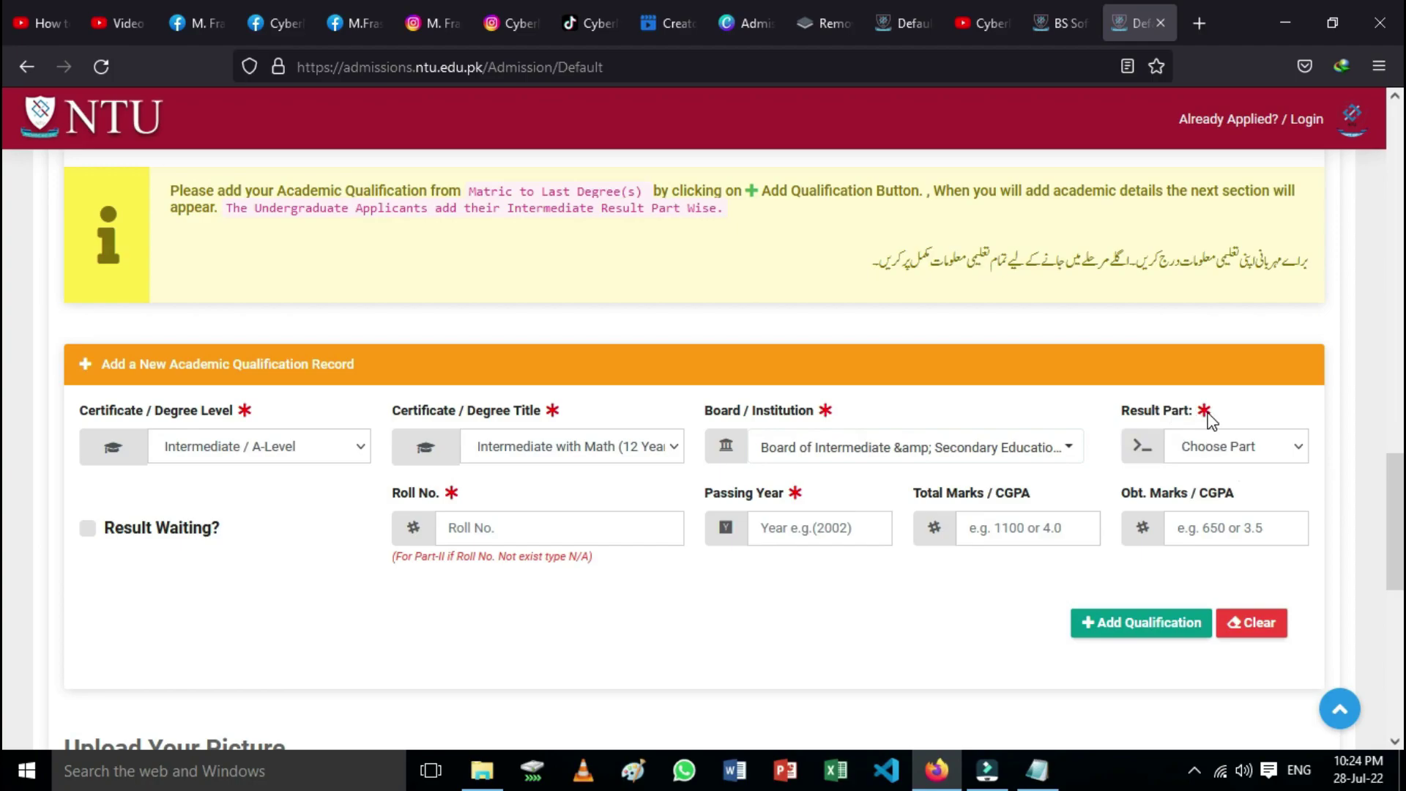
Step: Set Result Part 1 and enter the roll number and passing year 2021
{"action": "left_click", "coordinate": [1297, 450]}
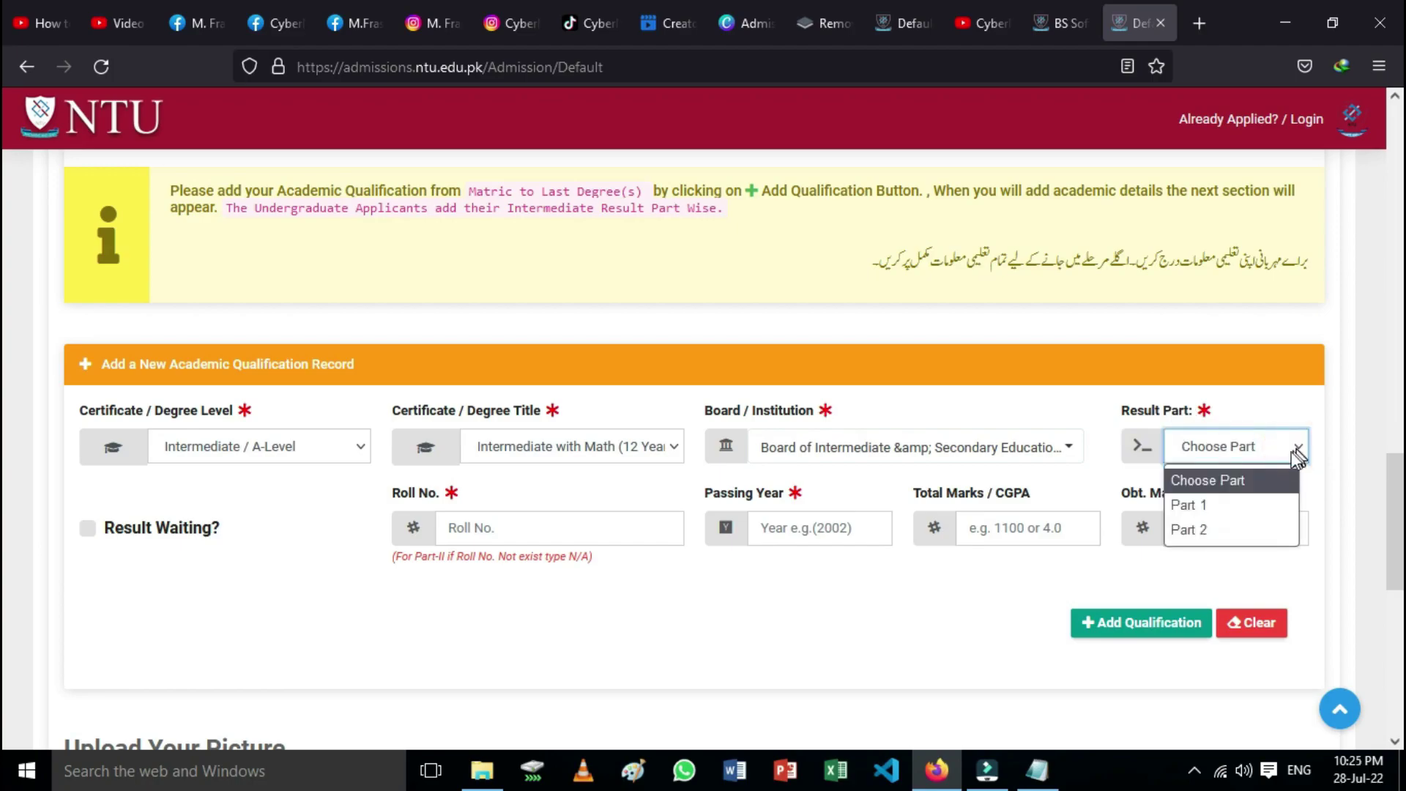
{"action": "left_click", "coordinate": [1207, 501]}
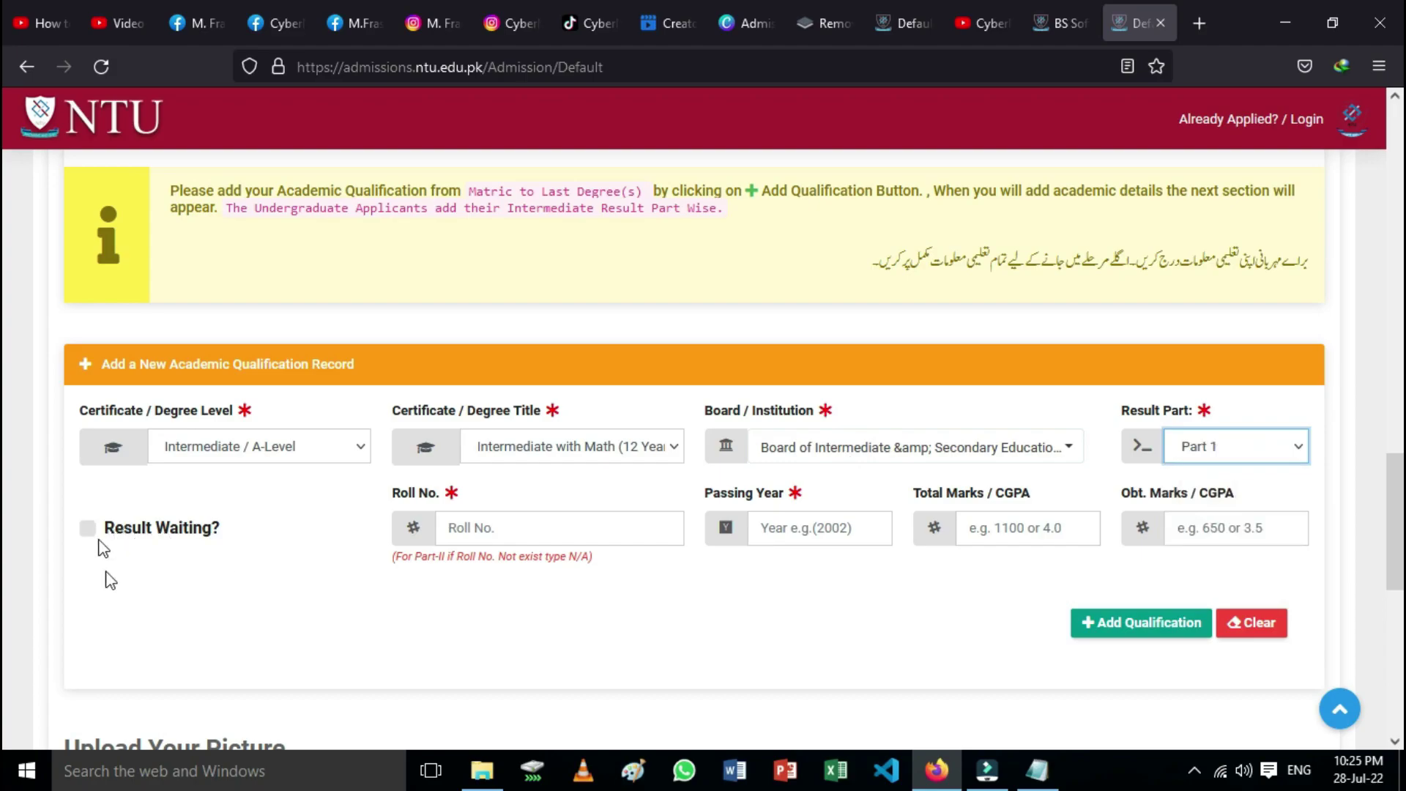
{"action": "left_click", "coordinate": [463, 529]}
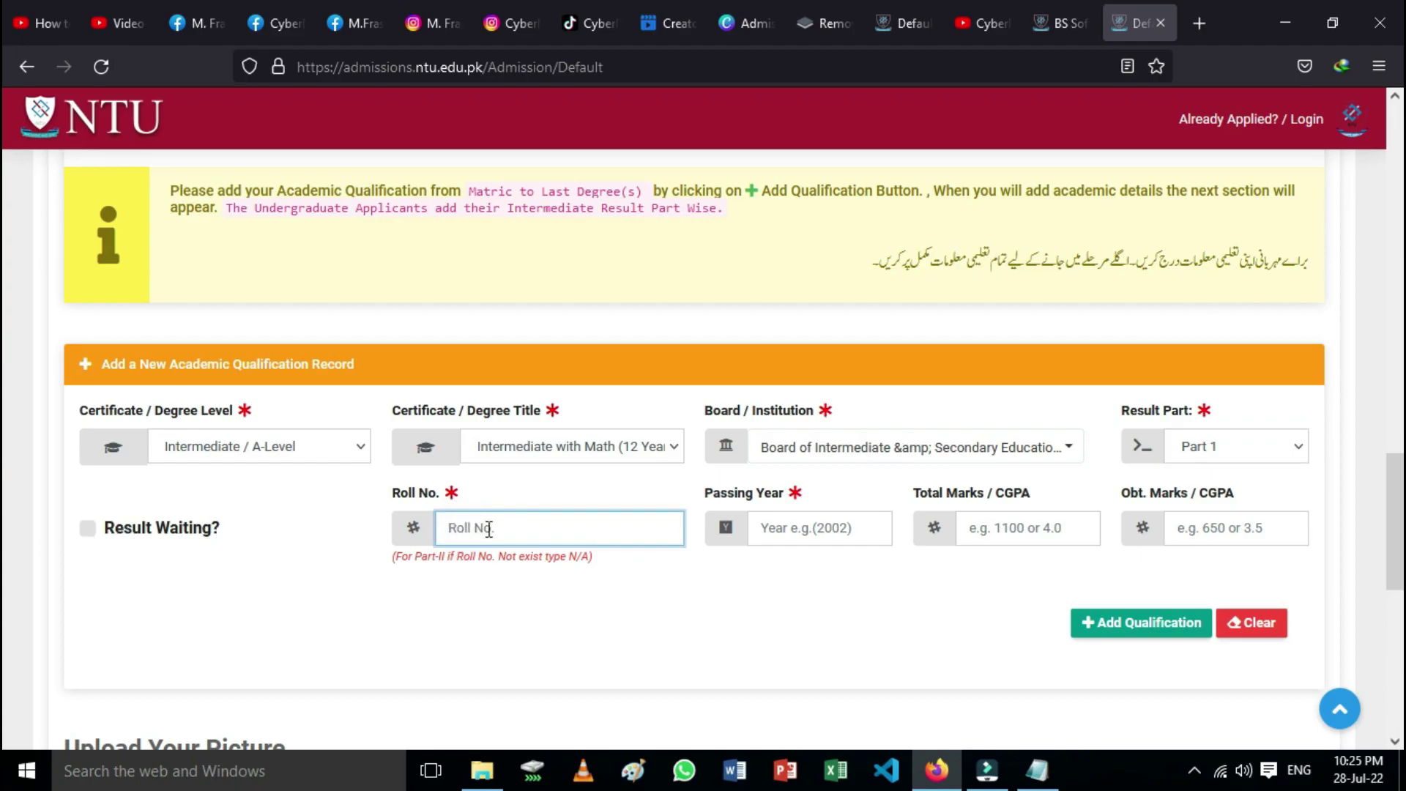
{"action": "type", "text": "10"}
{"action": "left_click", "coordinate": [817, 532]}
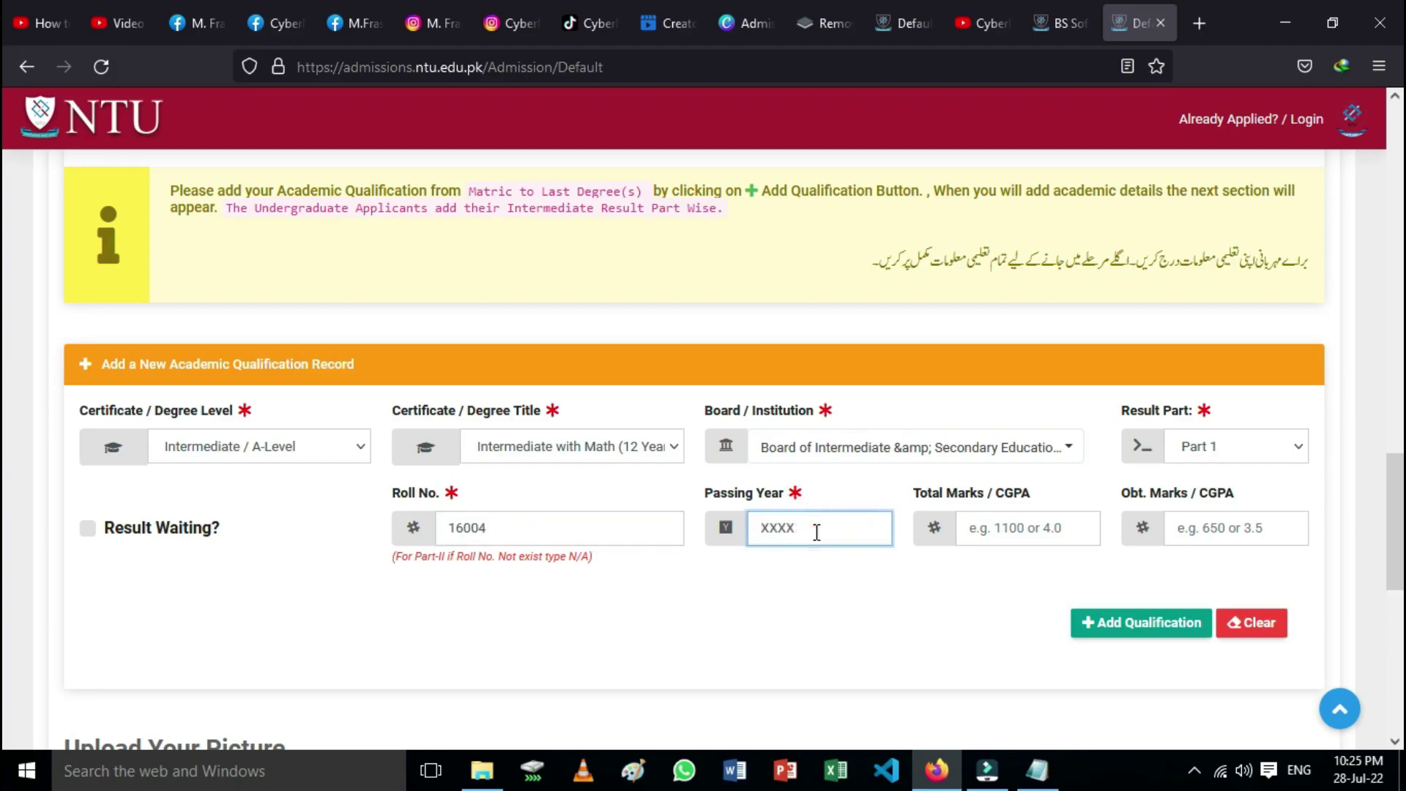
{"action": "type", "text": "20"}
Step: Enter total marks 510 and obtained marks 484, then add the Part 1 record
{"action": "left_click", "coordinate": [980, 528]}
{"action": "type", "text": "11"}
{"action": "key", "text": "BackSpace"}
{"action": "key", "text": "BackSpace"}
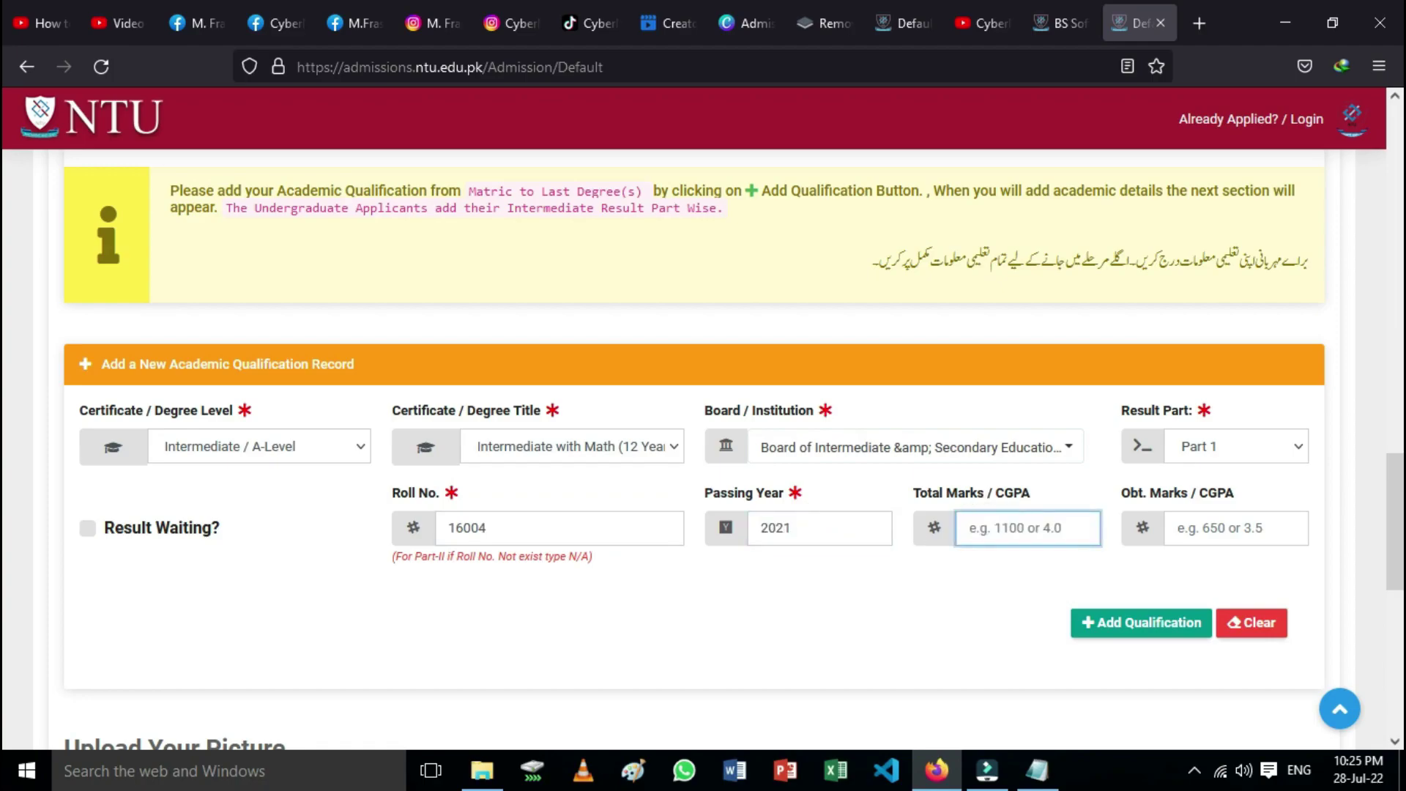
{"action": "type", "text": "510"}
{"action": "left_click", "coordinate": [1241, 534]}
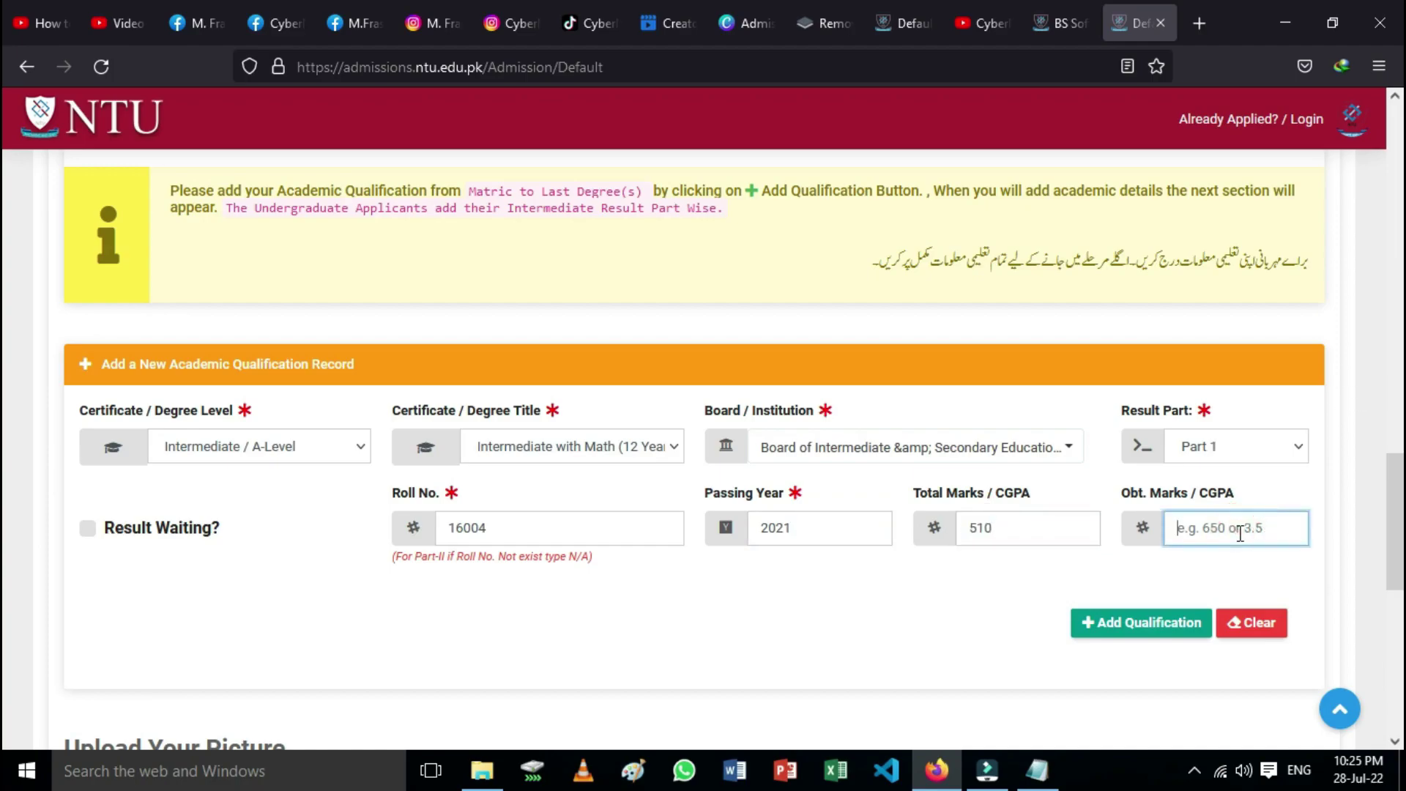
{"action": "type", "text": "484"}
{"action": "left_click", "coordinate": [1150, 624]}
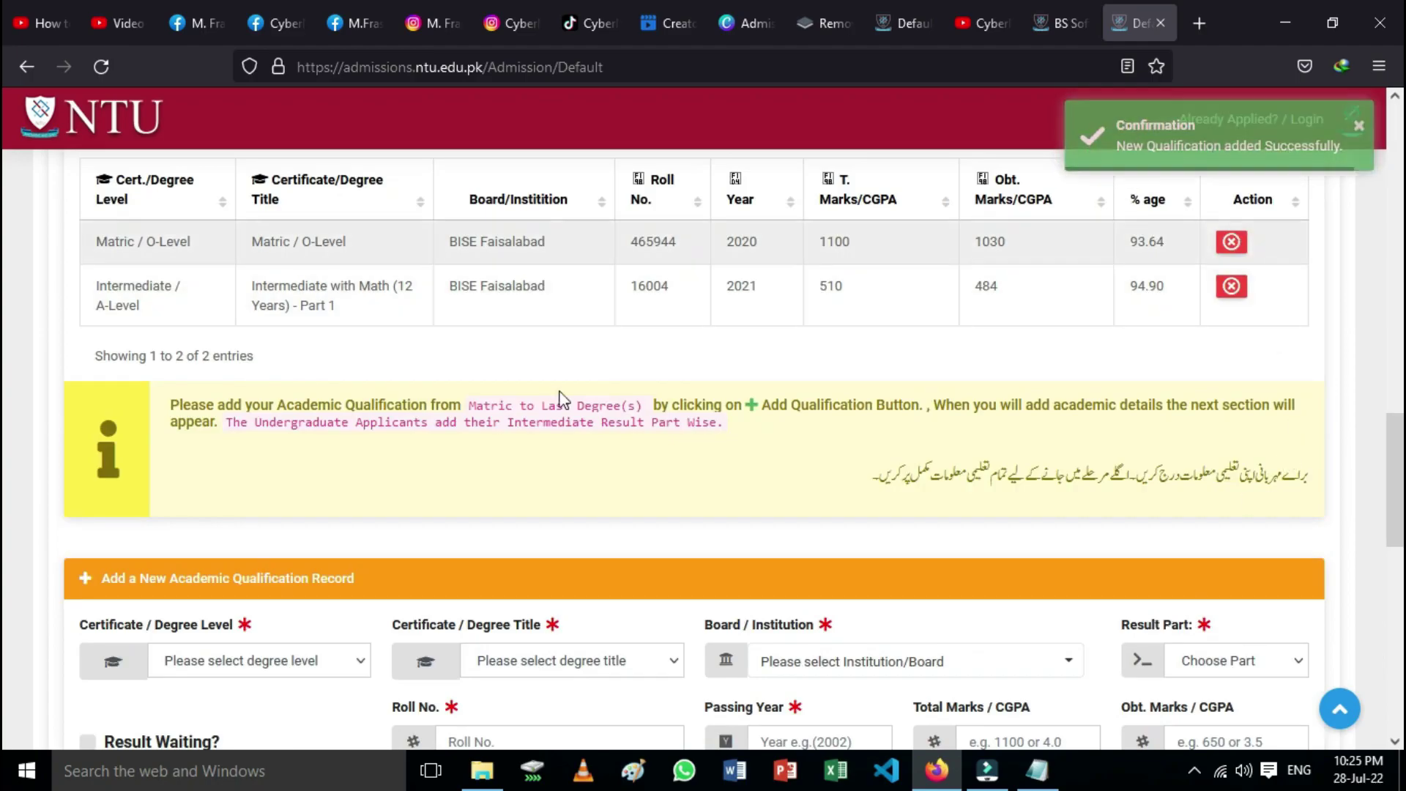
Step: Set the new record to Intermediate / A-Level, Intermediate with Math (12 Years)
{"action": "scroll", "coordinate": [178, 335], "scroll_direction": "up", "scroll_amount": 1}
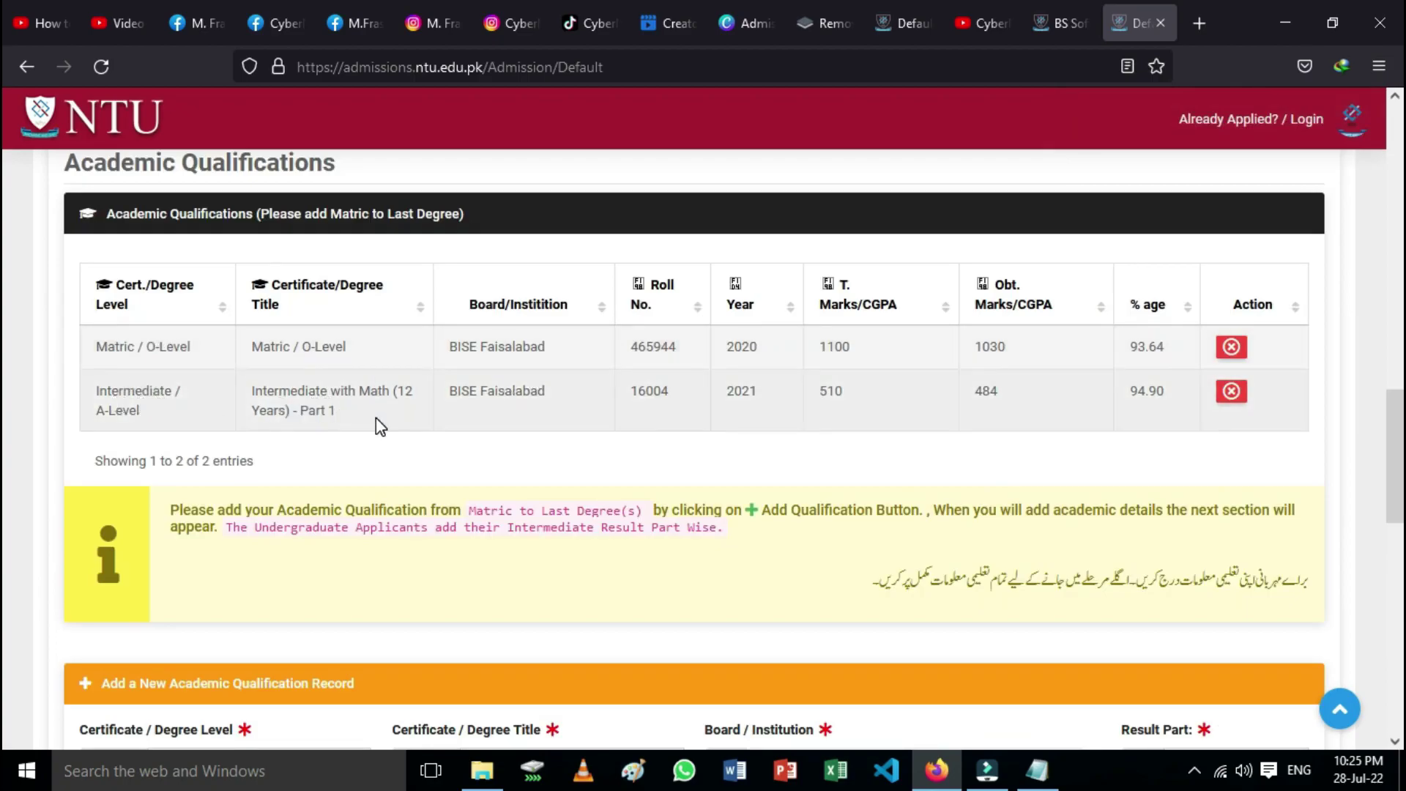
{"action": "scroll", "coordinate": [375, 418], "scroll_direction": "down", "scroll_amount": 5}
{"action": "scroll", "coordinate": [251, 471], "scroll_direction": "up", "scroll_amount": 1}
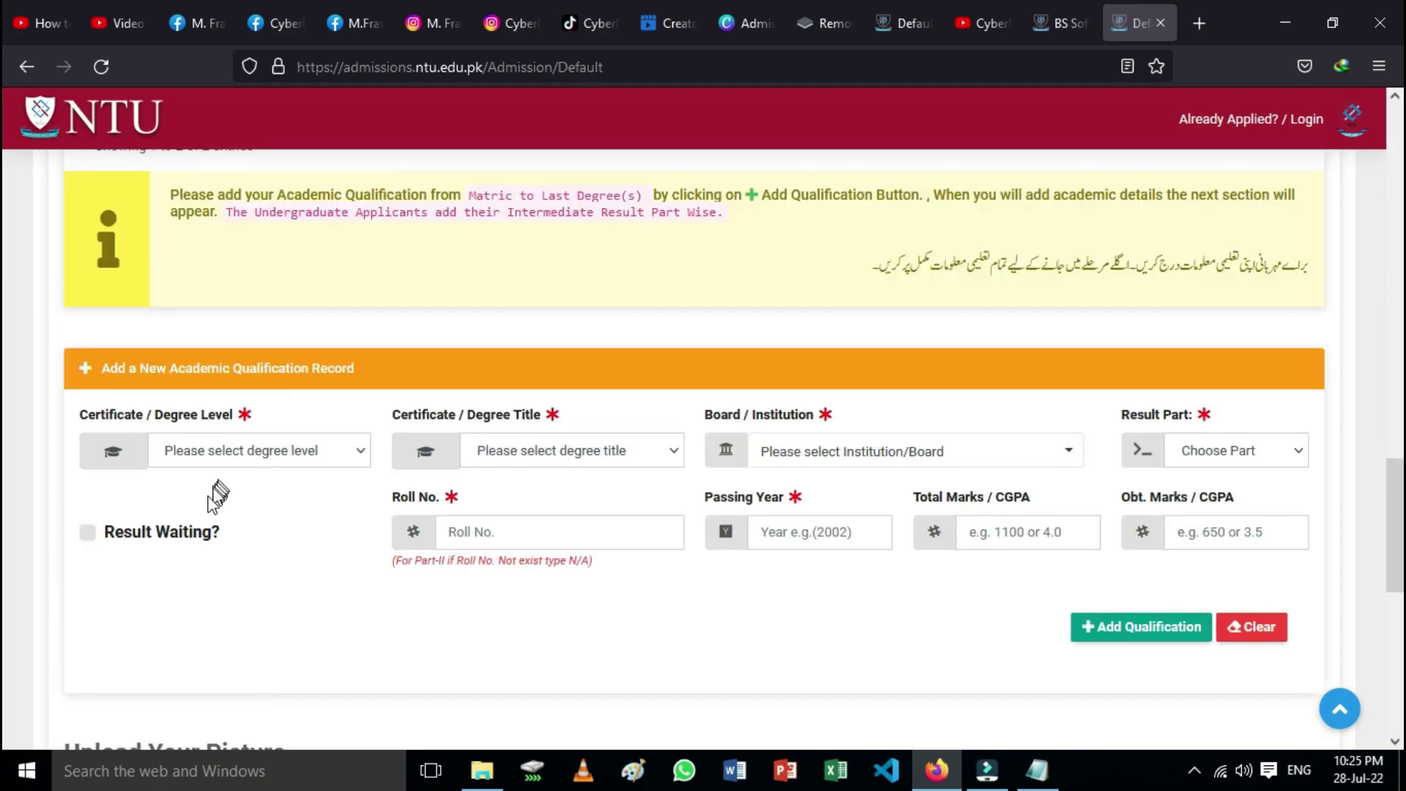
{"action": "scroll", "coordinate": [285, 487], "scroll_direction": "up", "scroll_amount": 3}
{"action": "scroll", "coordinate": [286, 491], "scroll_direction": "down", "scroll_amount": 4}
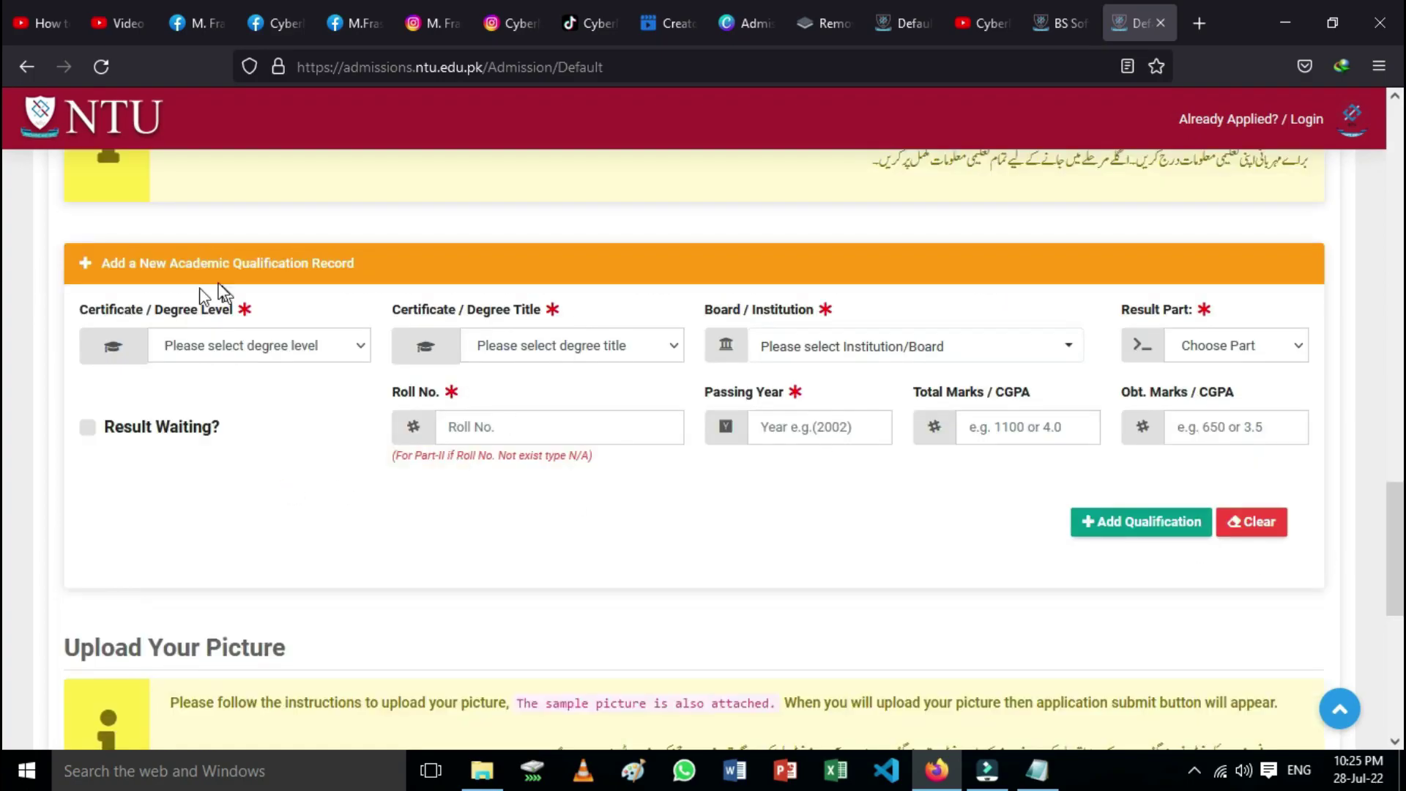
{"action": "left_click", "coordinate": [339, 345]}
{"action": "left_click", "coordinate": [205, 425]}
{"action": "left_click", "coordinate": [672, 347]}
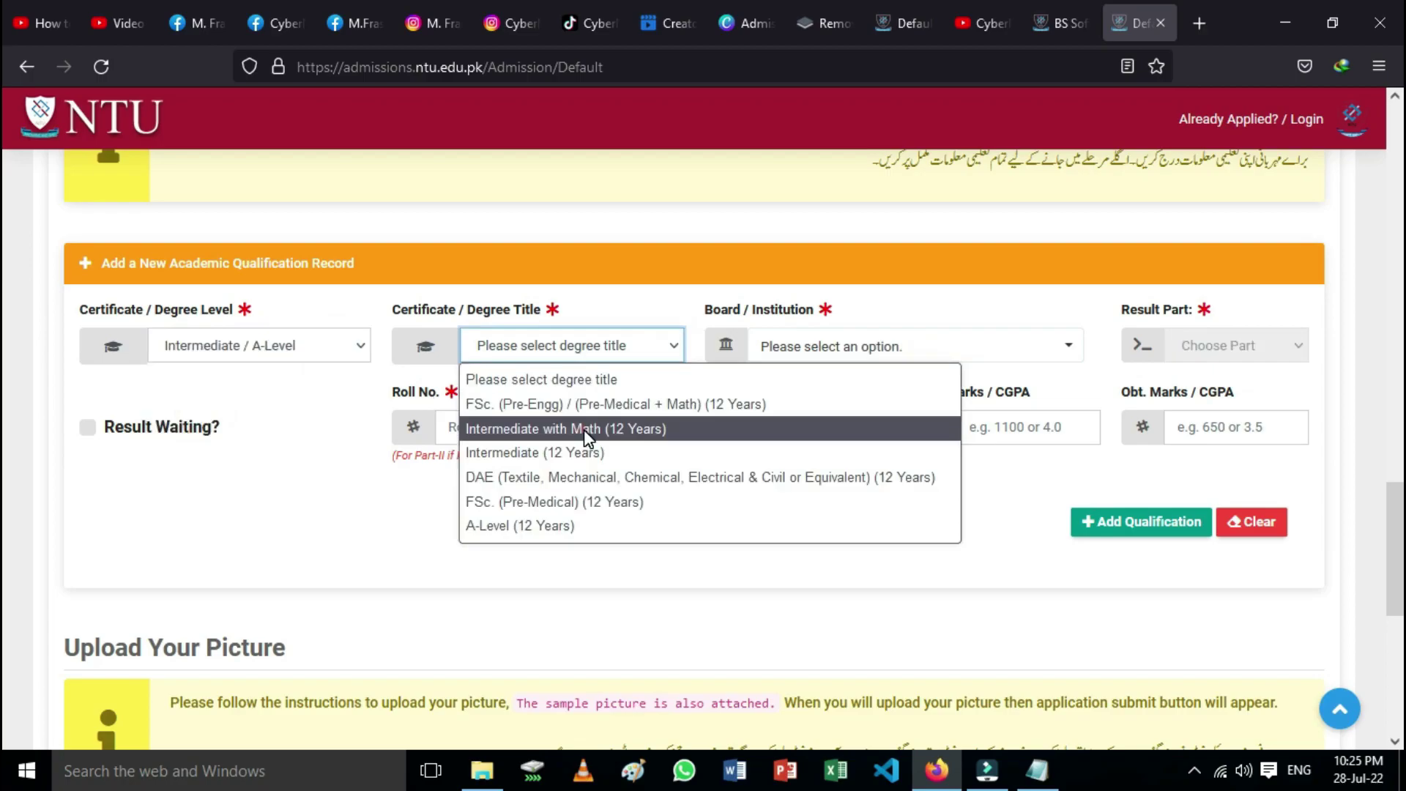
{"action": "left_click", "coordinate": [583, 429]}
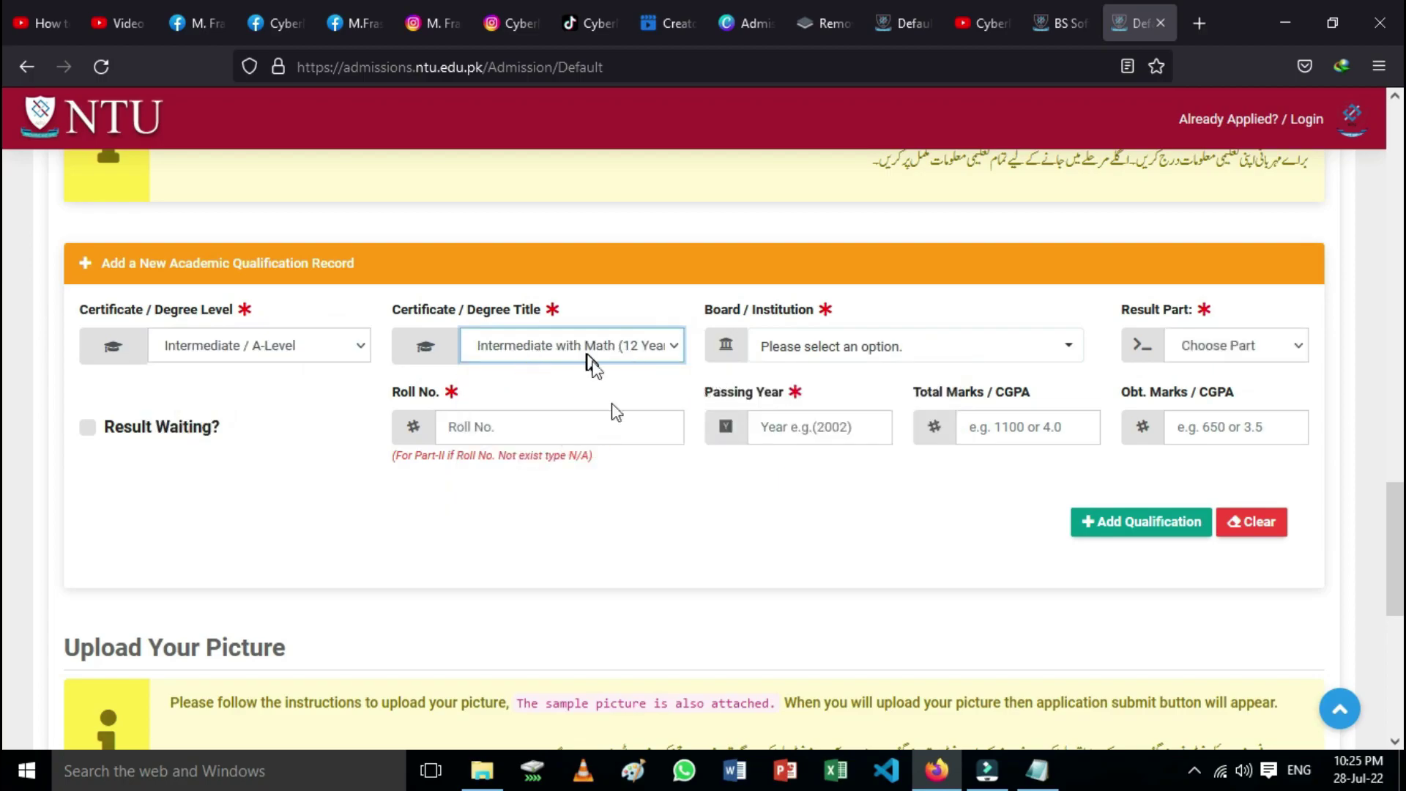
Step: Set the result part to Part 2, leaving the board unselected
{"action": "left_click", "coordinate": [1069, 346]}
{"action": "left_click", "coordinate": [1071, 348]}
{"action": "left_click", "coordinate": [1302, 350]}
{"action": "left_click", "coordinate": [1202, 428]}
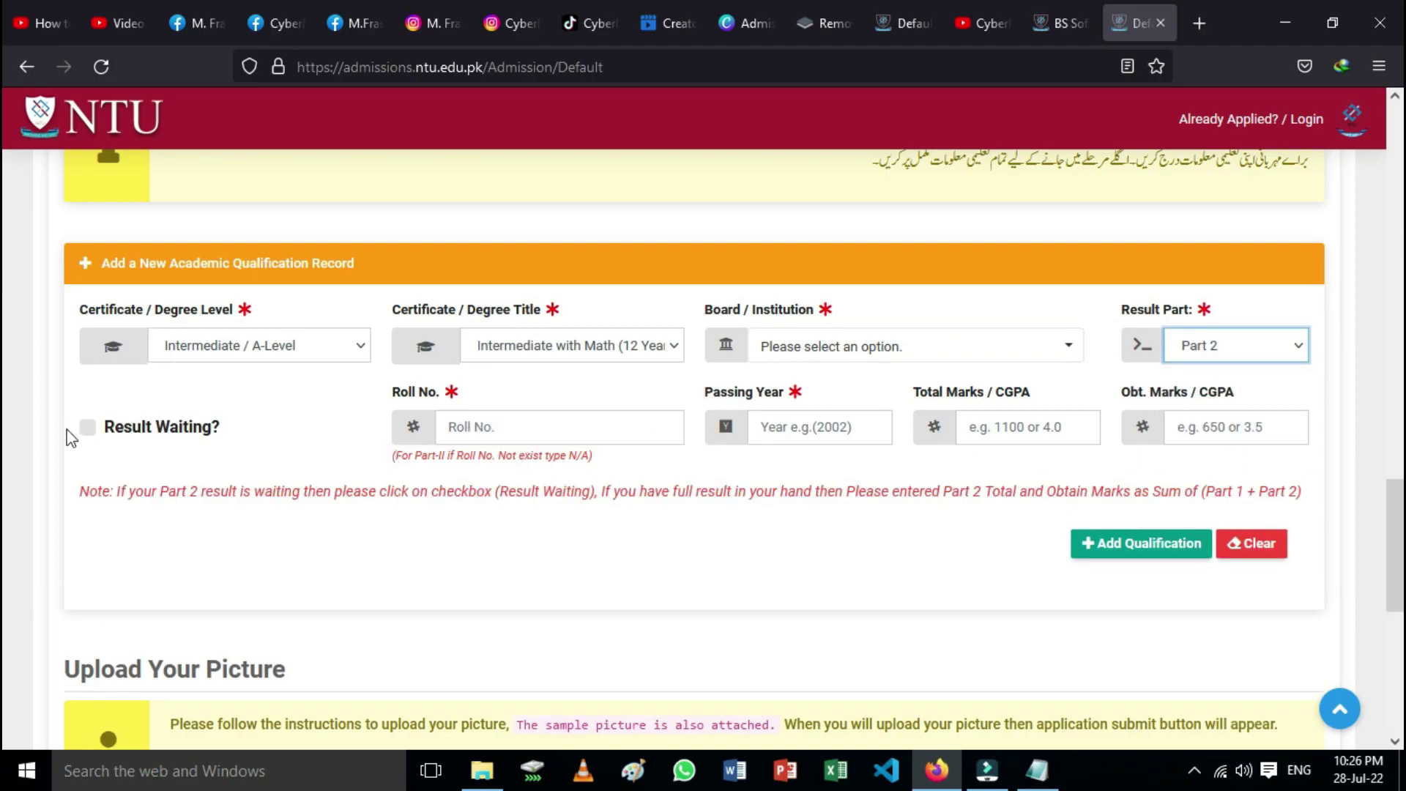
Step: Tick Result Waiting for Part 2, enter its roll number, and attempt to add it
{"action": "left_click", "coordinate": [87, 428]}
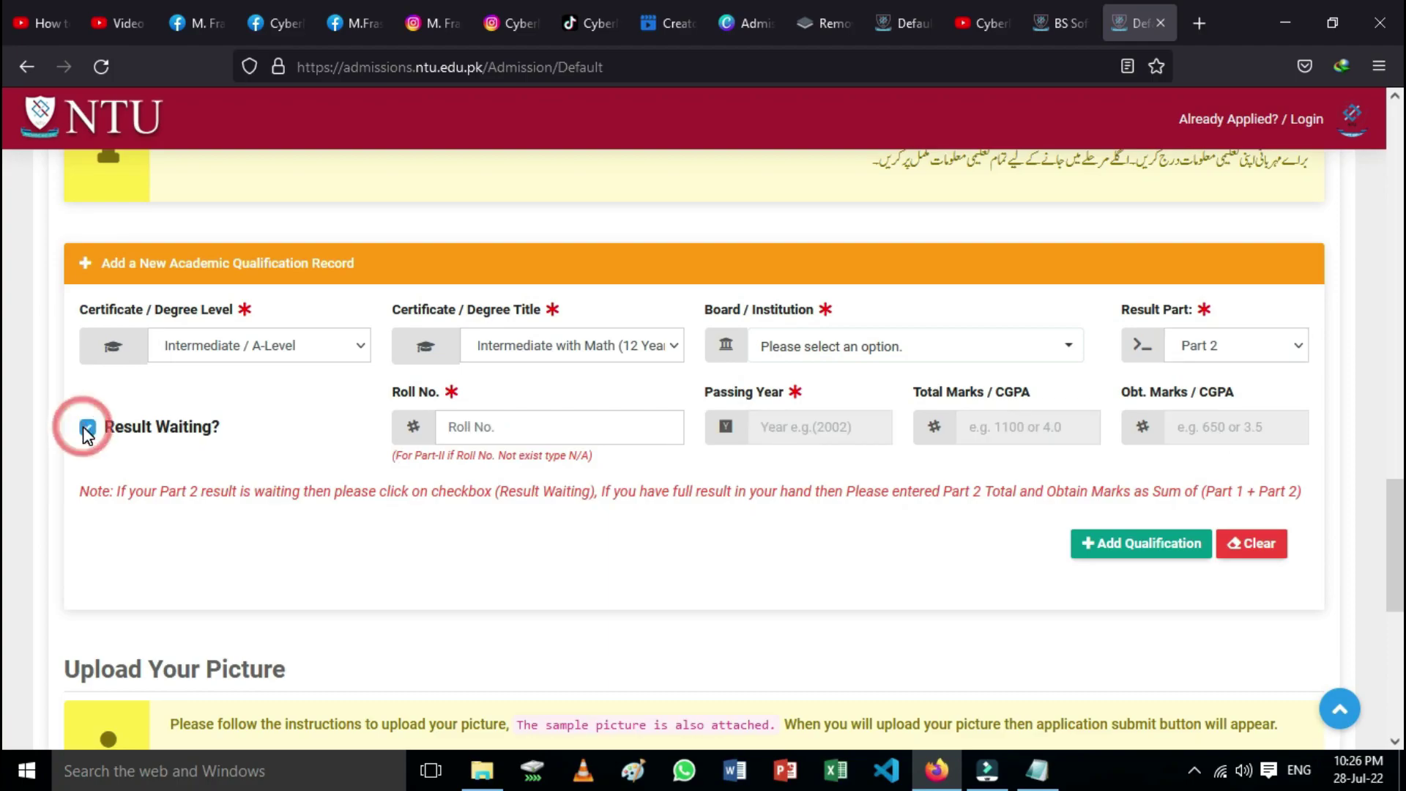
{"action": "left_click", "coordinate": [87, 430]}
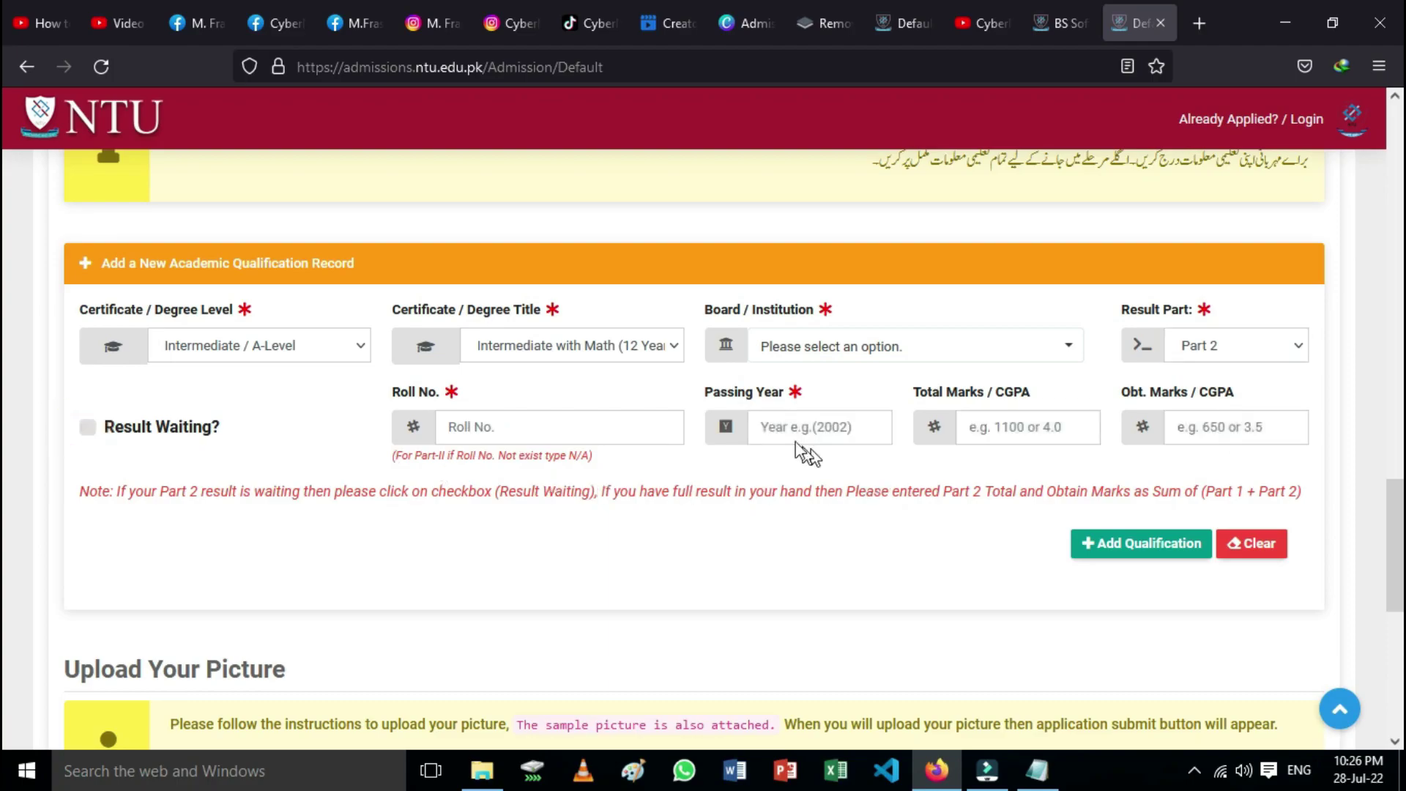
{"action": "left_click", "coordinate": [87, 429]}
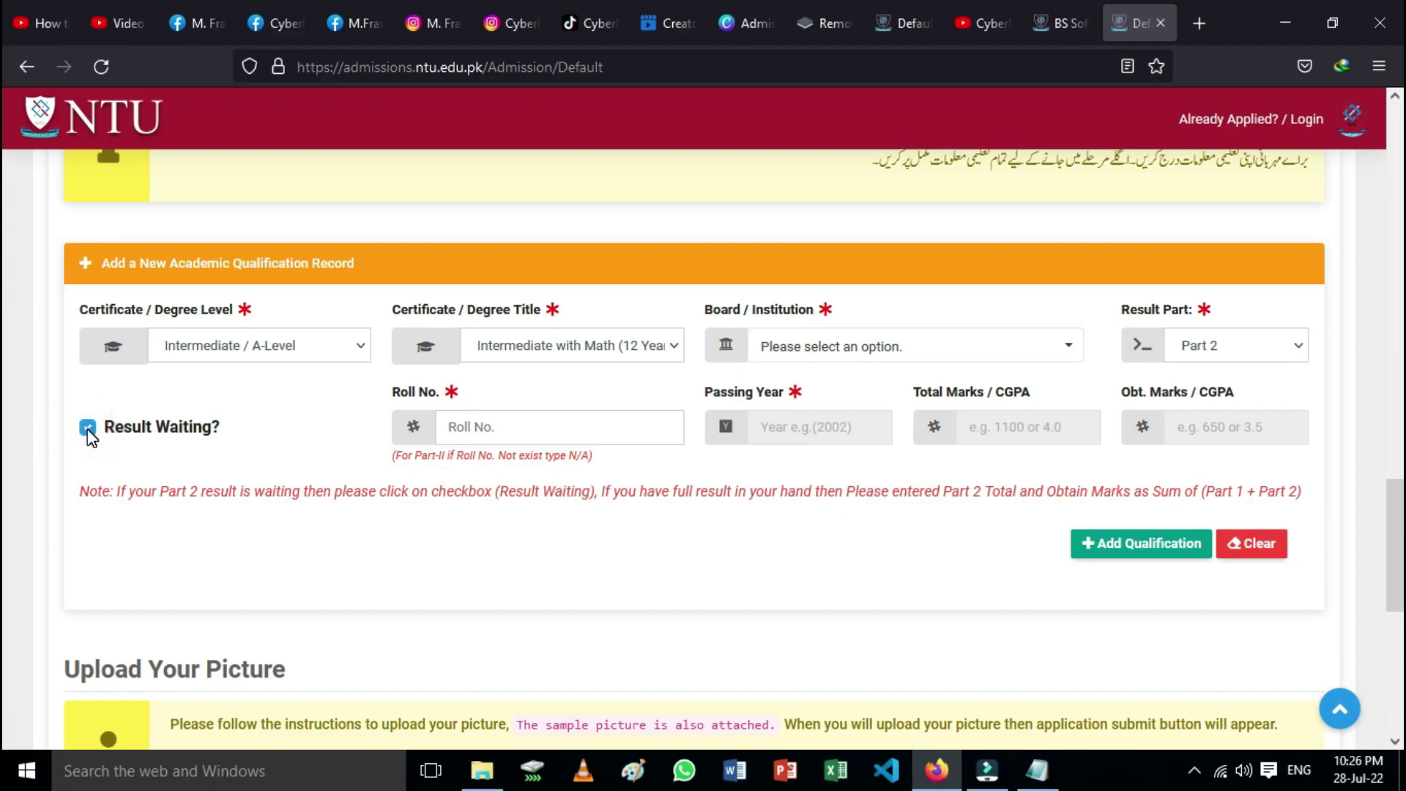
{"action": "left_click", "coordinate": [463, 422]}
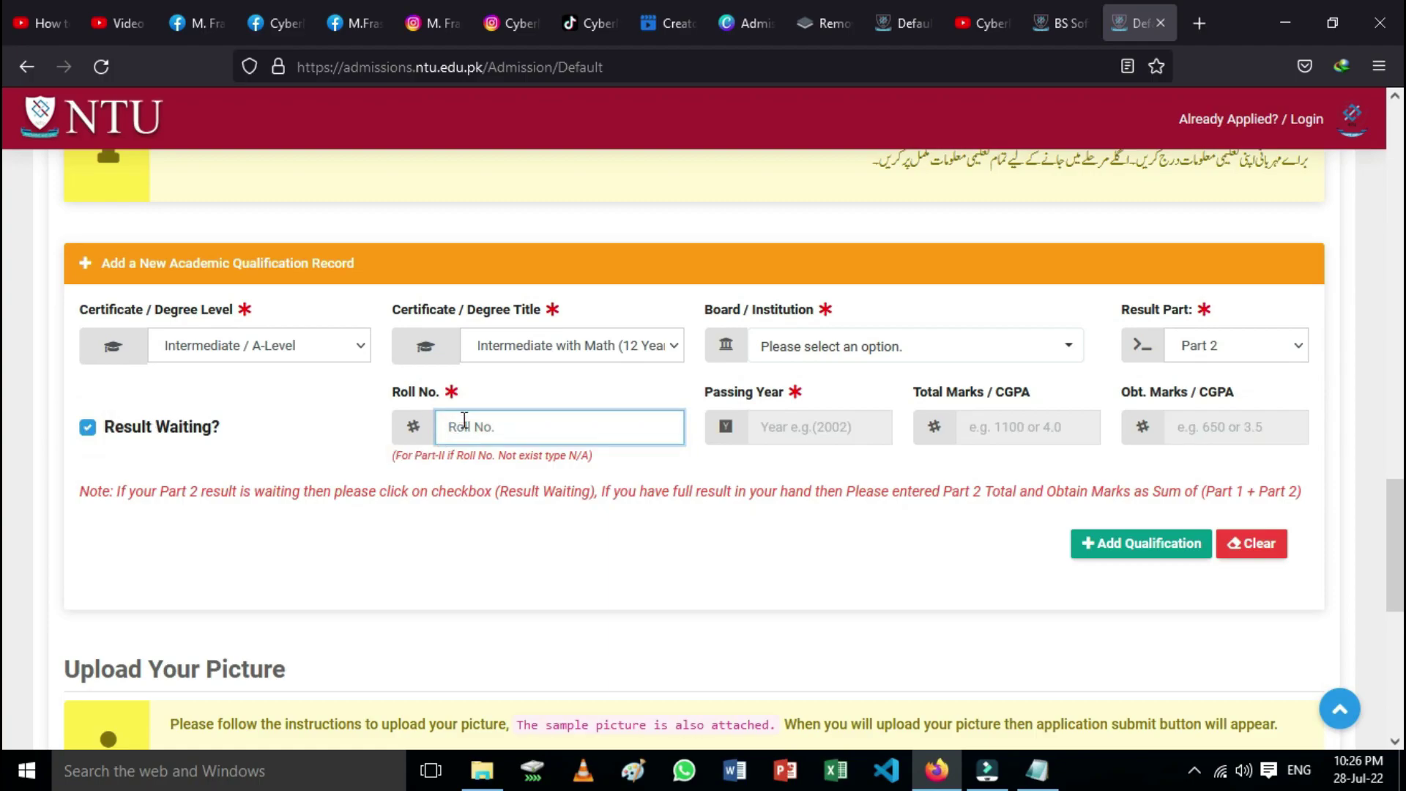
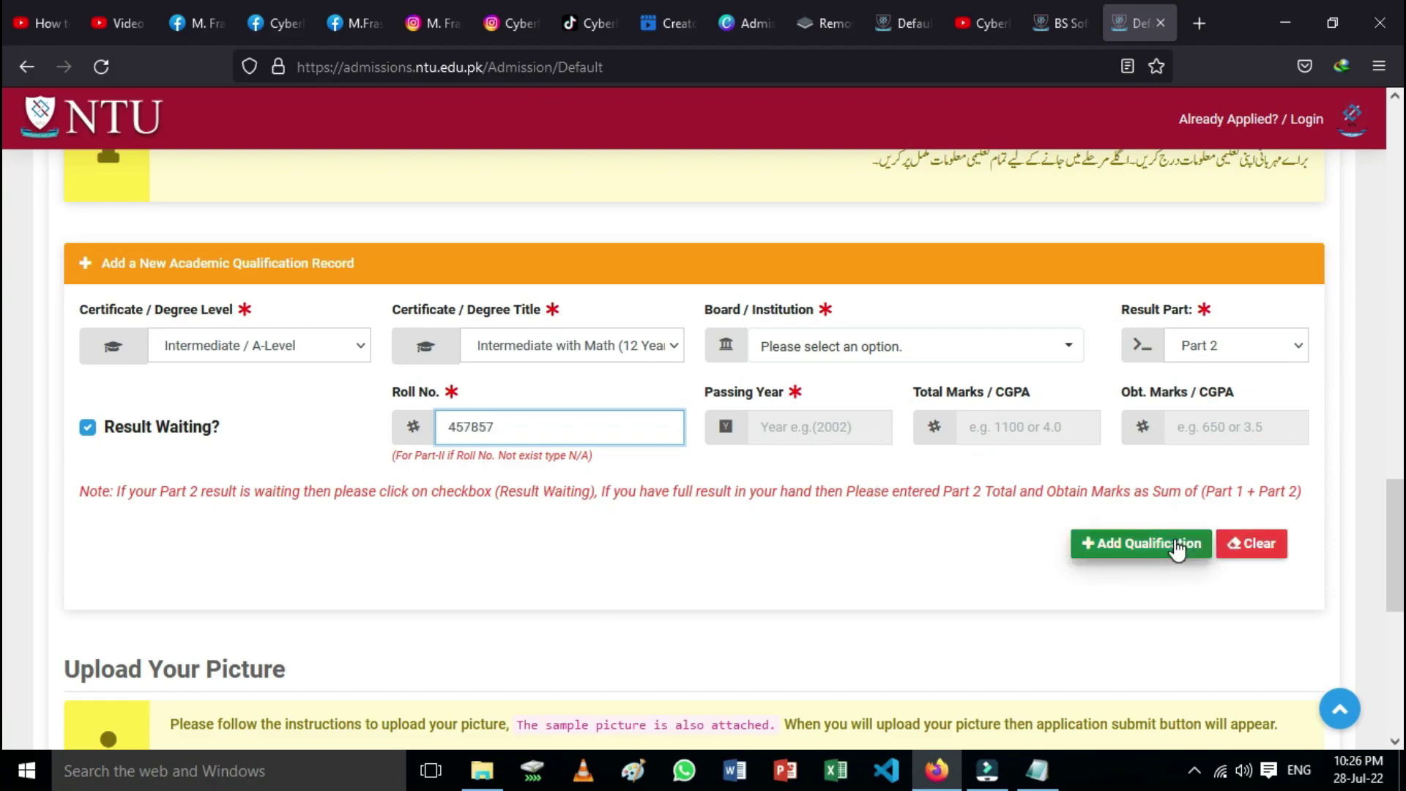
{"action": "left_click", "coordinate": [1127, 560]}
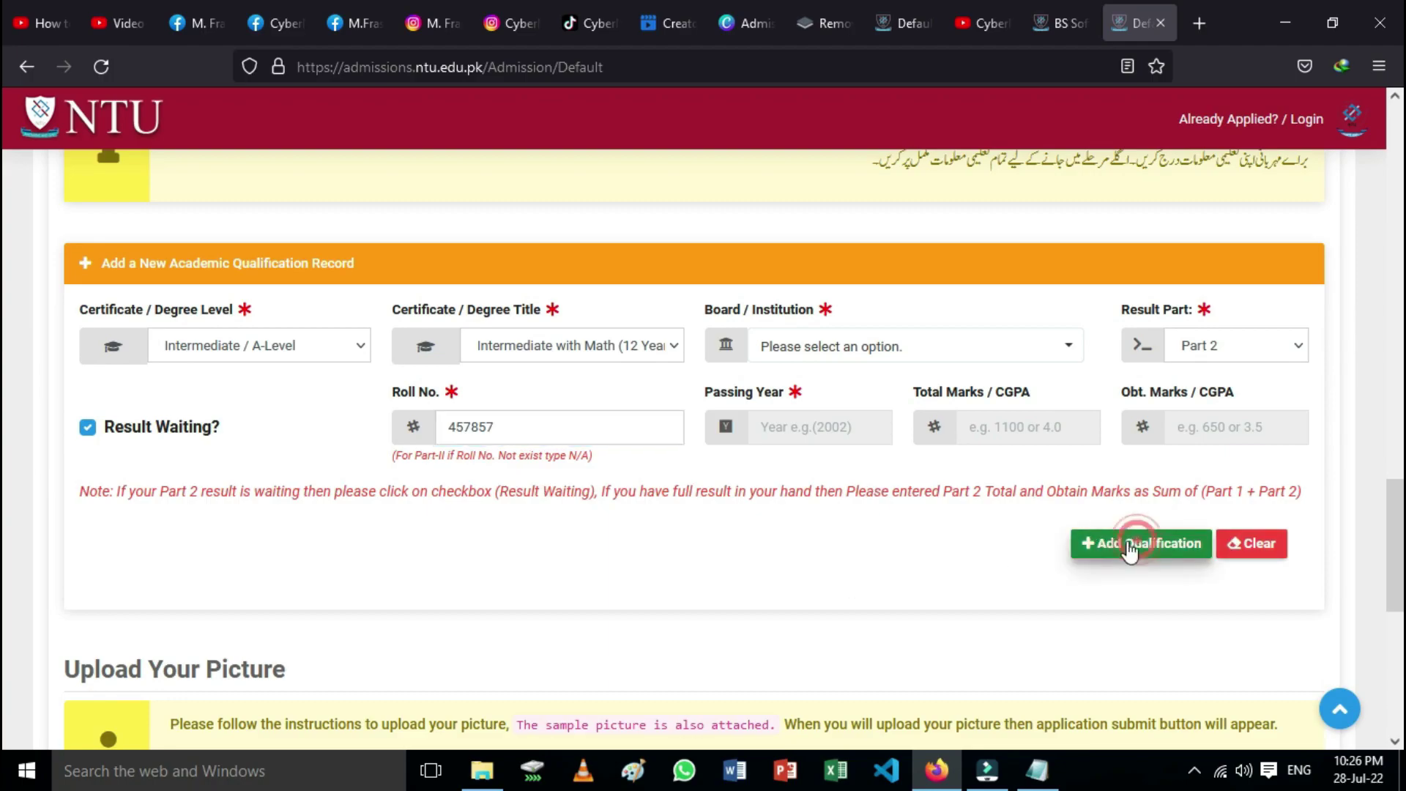
Step: Select the Faisalabad board via the 'fa' search and add the pending Part 2 record
{"action": "scroll", "coordinate": [884, 586], "scroll_direction": "up", "scroll_amount": 4}
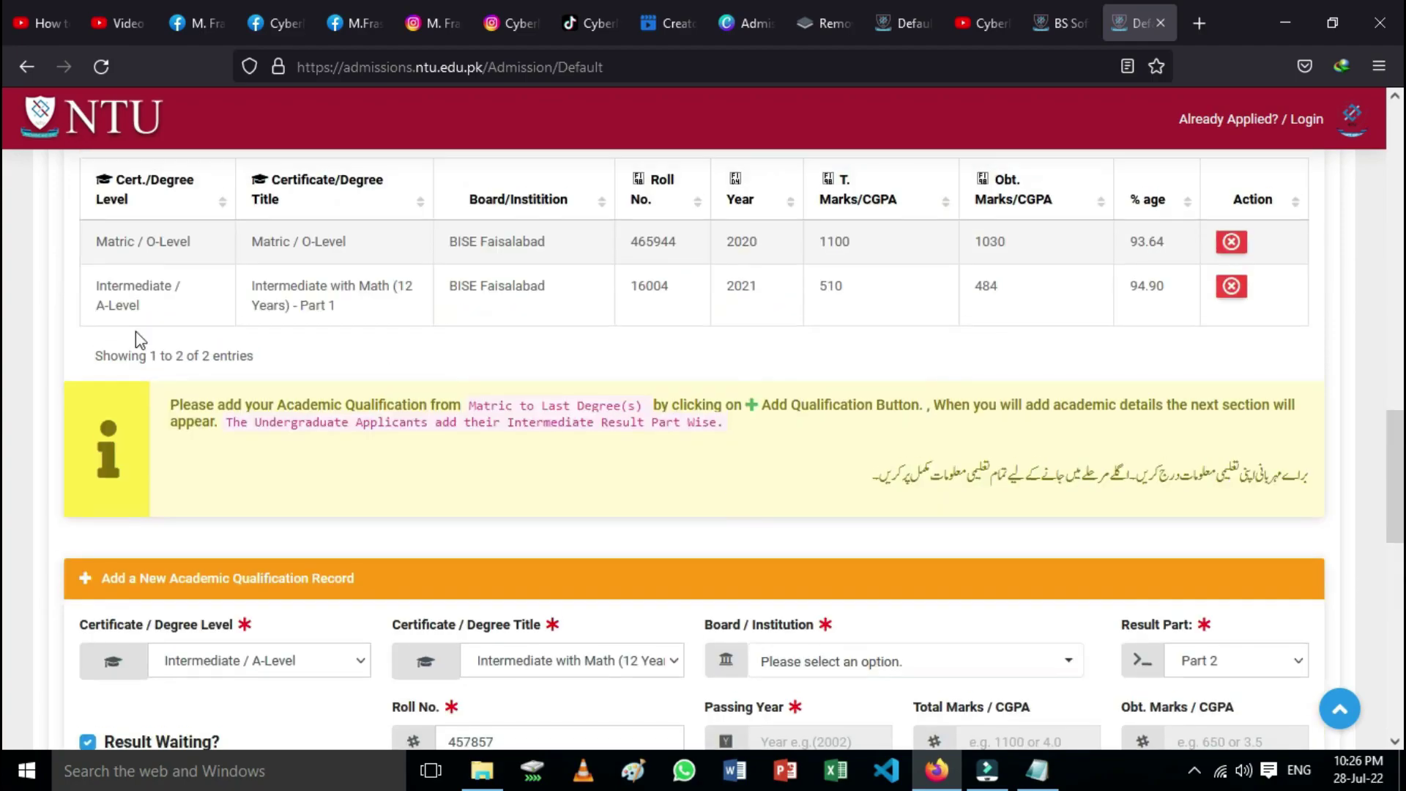
{"action": "scroll", "coordinate": [1000, 586], "scroll_direction": "down", "scroll_amount": 1}
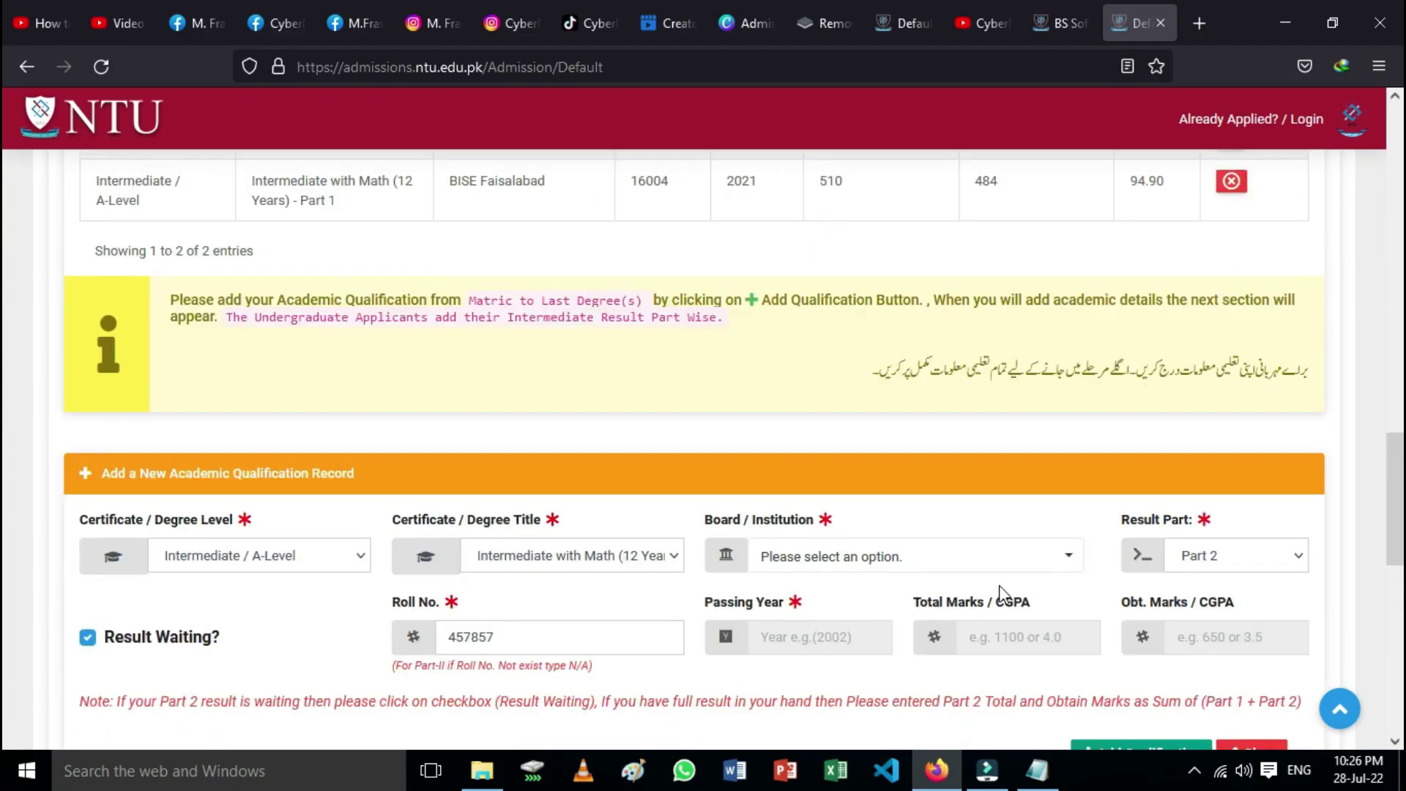
{"action": "left_click", "coordinate": [1051, 558]}
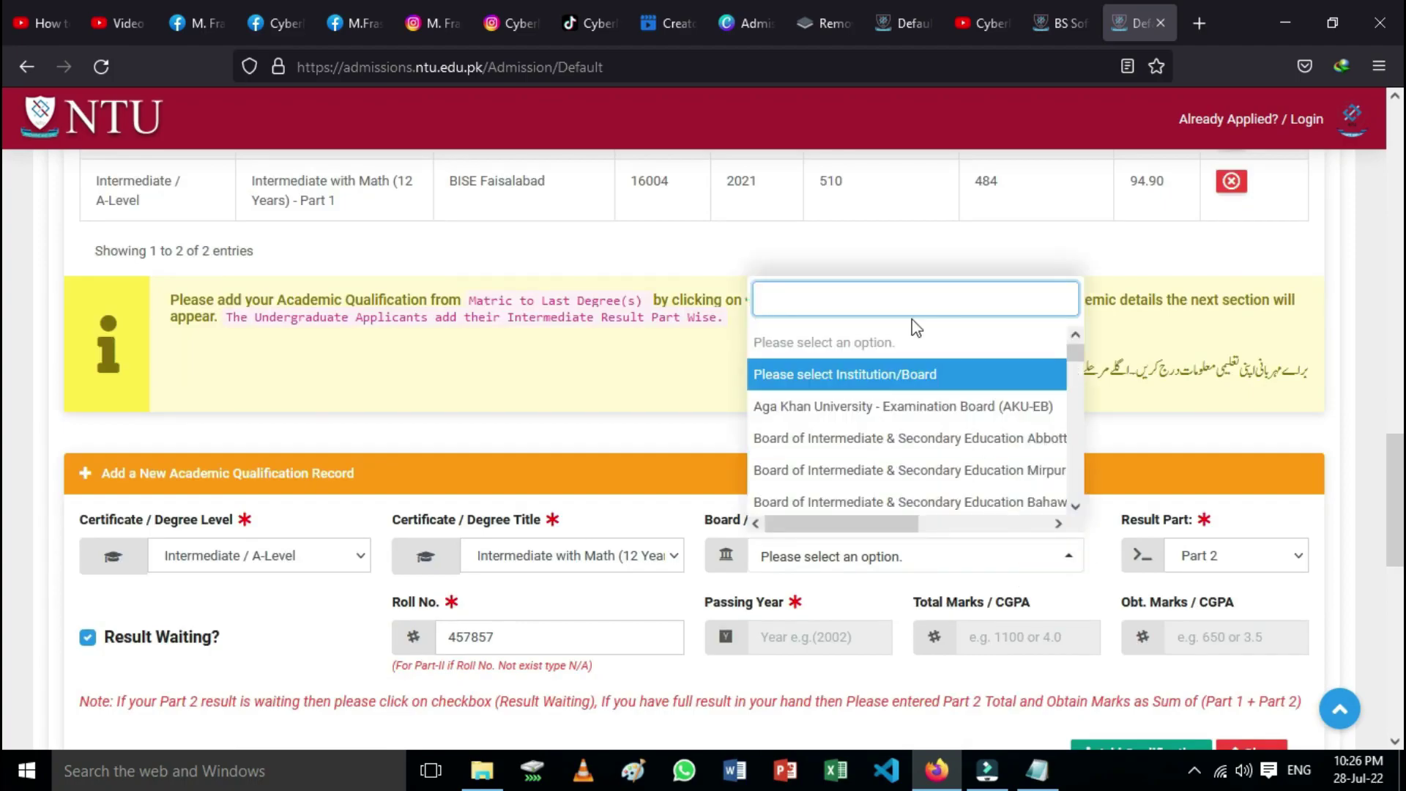
{"action": "type", "text": "fa"}
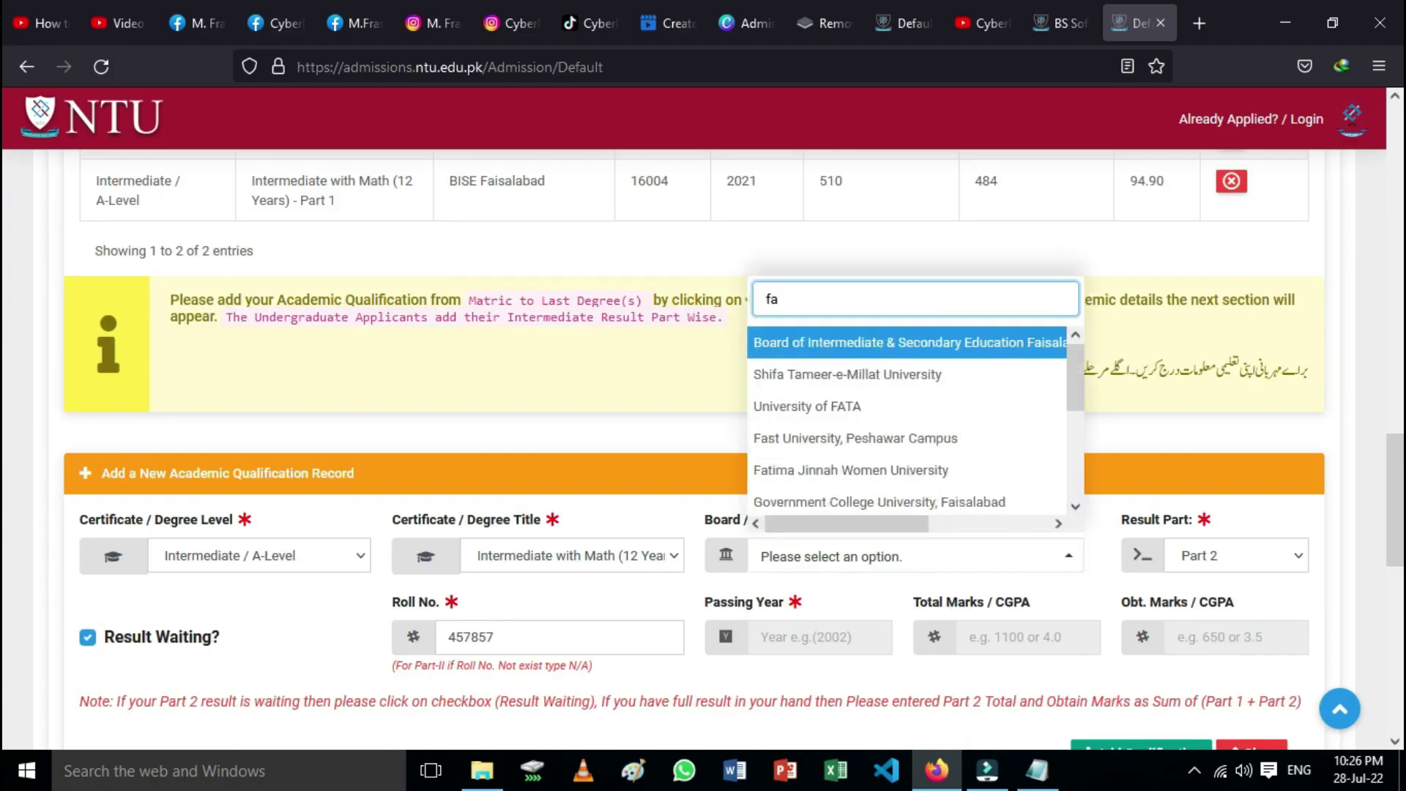
{"action": "left_click", "coordinate": [886, 338]}
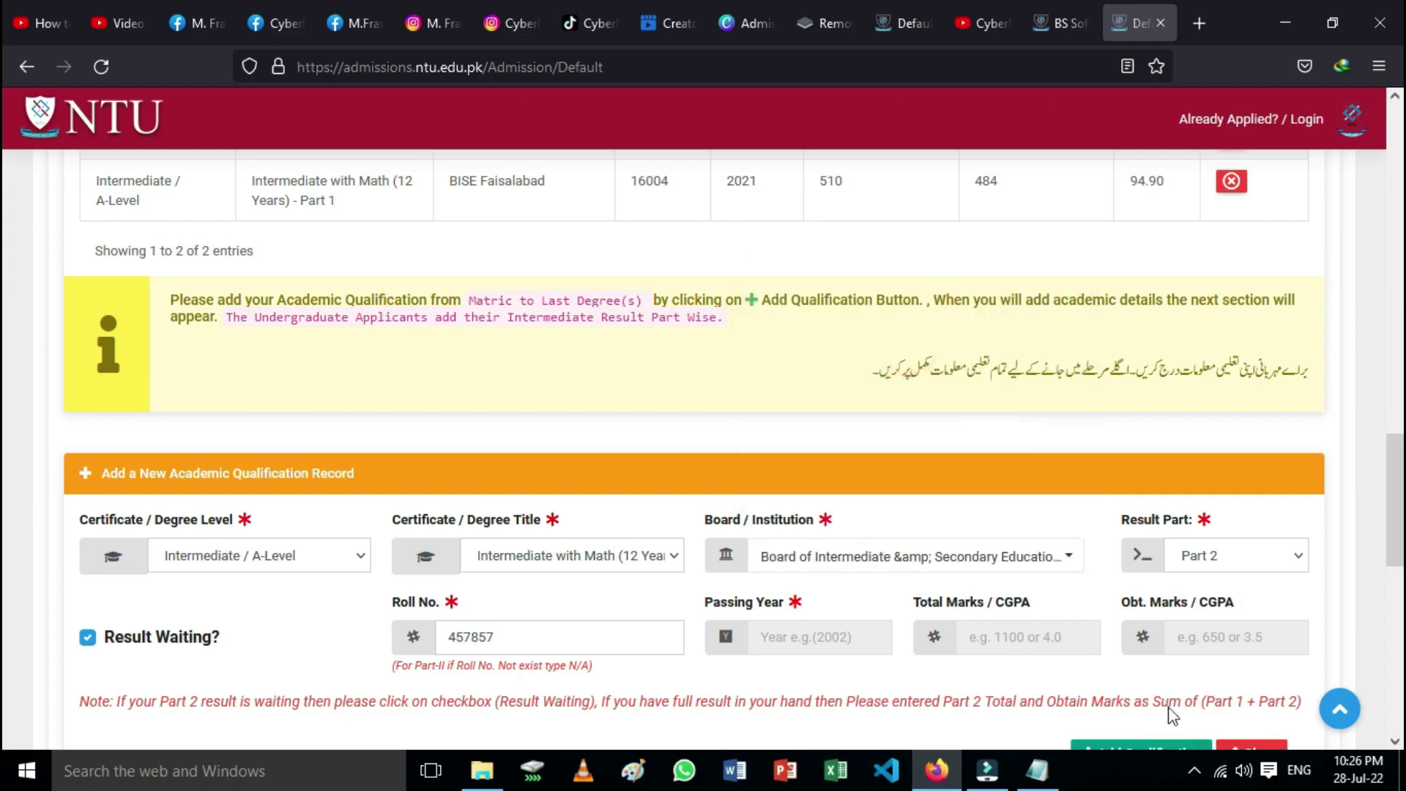
{"action": "scroll", "coordinate": [1160, 725], "scroll_direction": "down", "scroll_amount": 2}
{"action": "left_click", "coordinate": [1160, 651]}
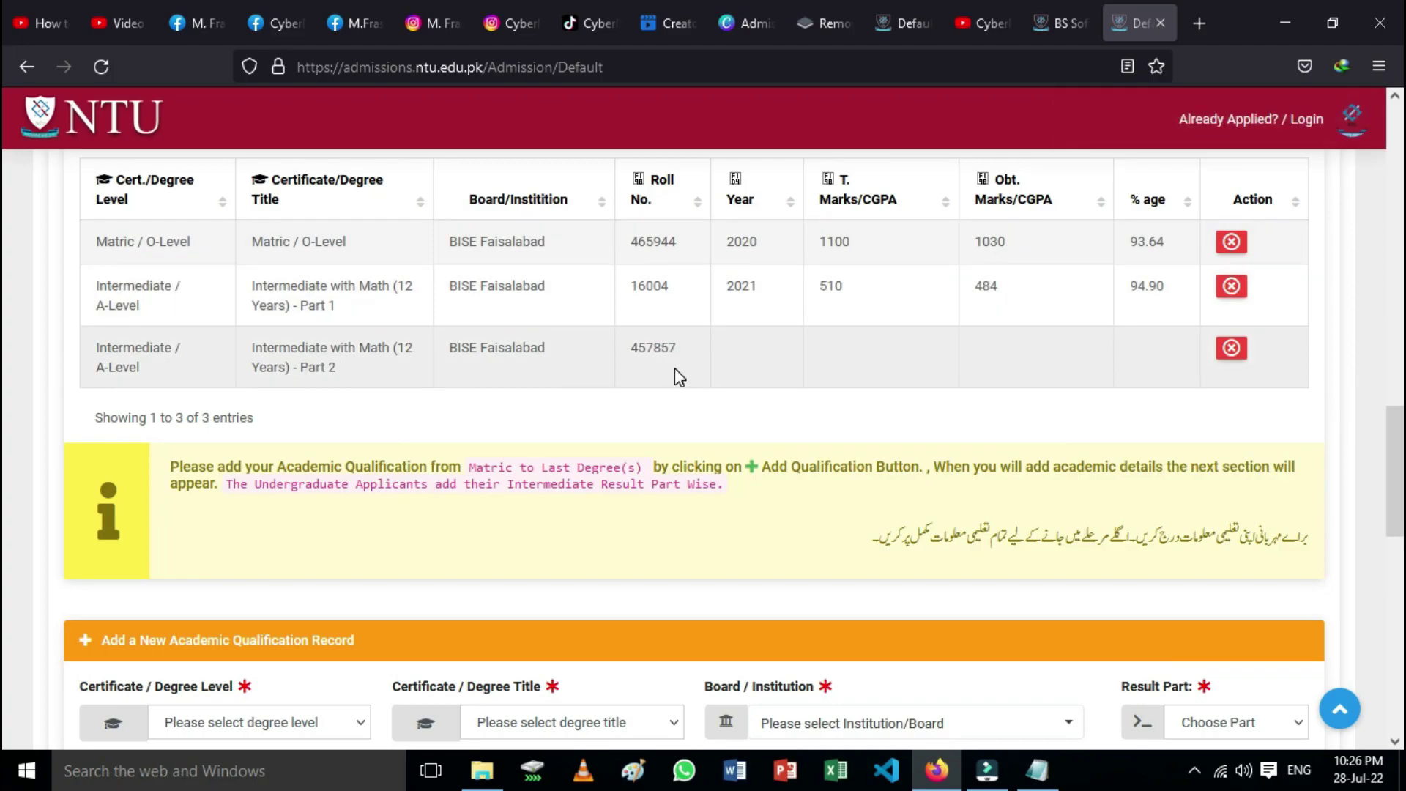
{"action": "scroll", "coordinate": [708, 429], "scroll_direction": "down", "scroll_amount": 4}
{"action": "scroll", "coordinate": [708, 429], "scroll_direction": "down", "scroll_amount": 4}
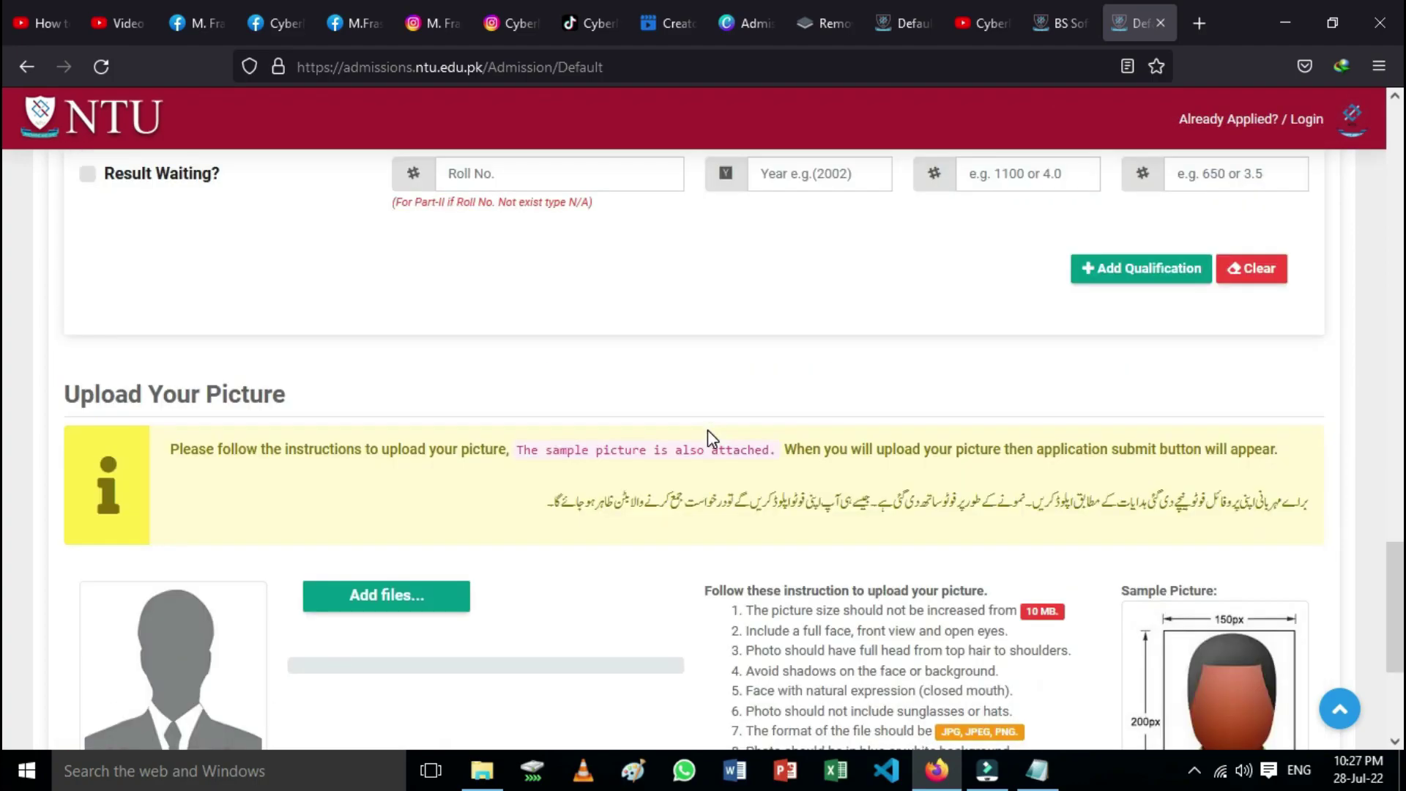
{"action": "scroll", "coordinate": [683, 412], "scroll_direction": "down", "scroll_amount": 3}
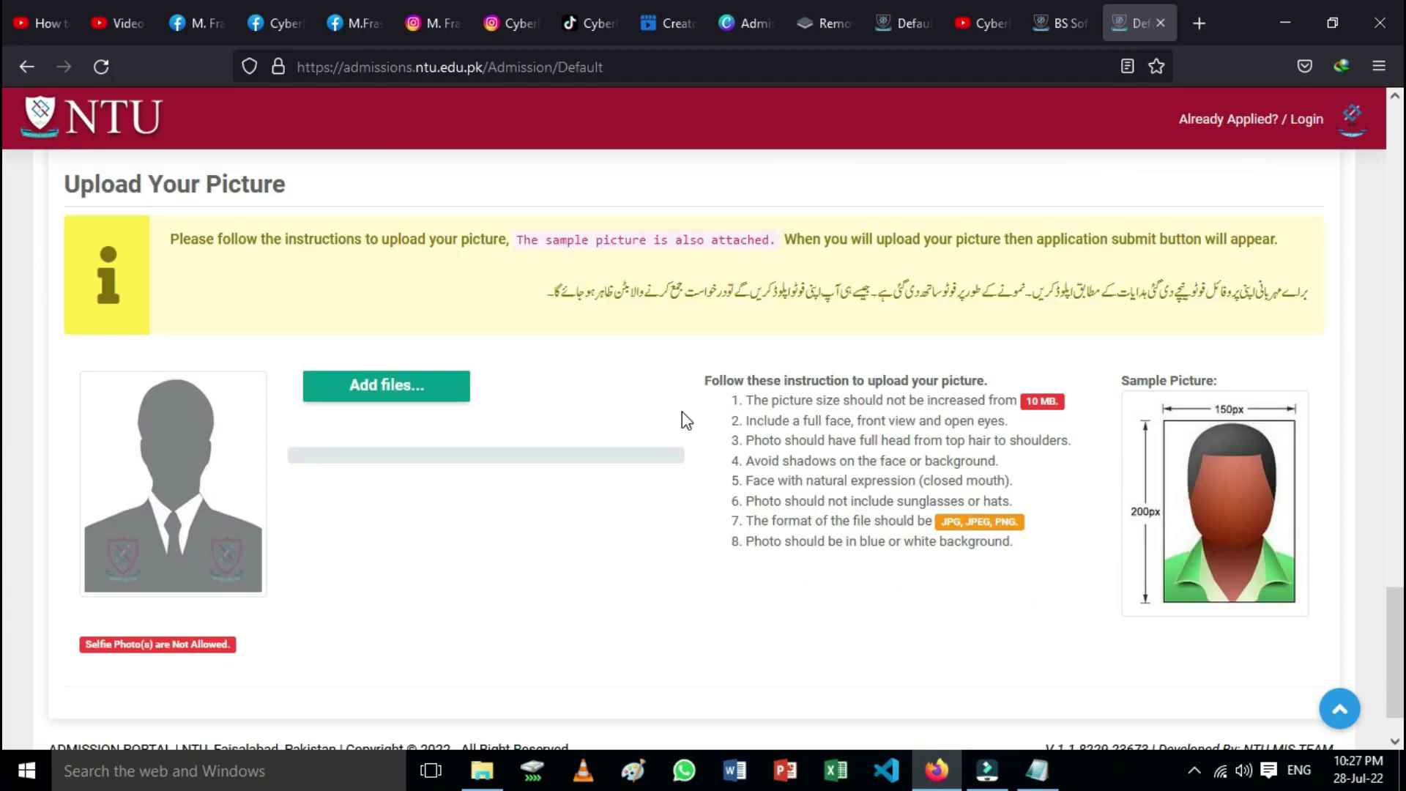
{"action": "scroll", "coordinate": [509, 546], "scroll_direction": "down", "scroll_amount": 1}
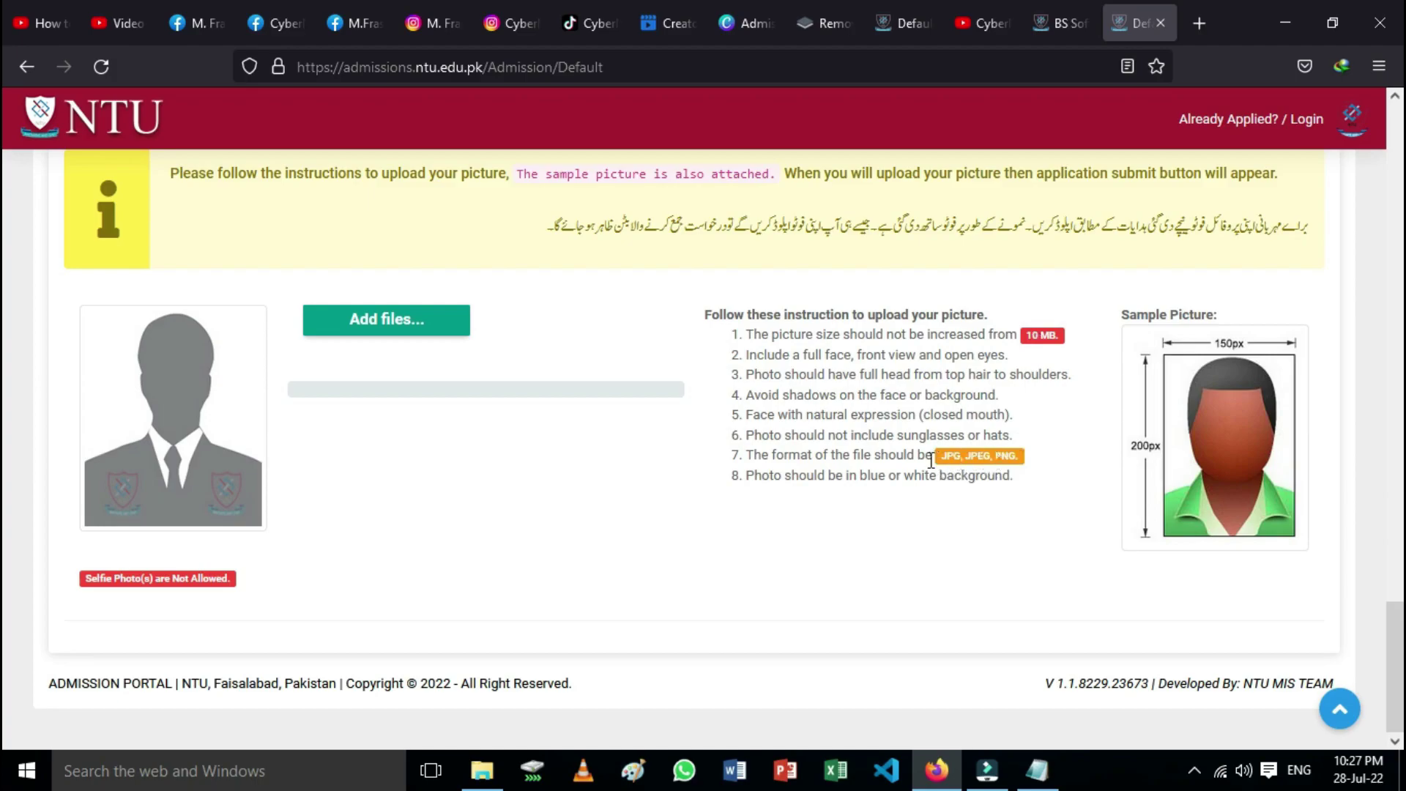
Step: Upload (A4_P).png from drive D as the applicant photo
{"action": "left_click", "coordinate": [387, 322]}
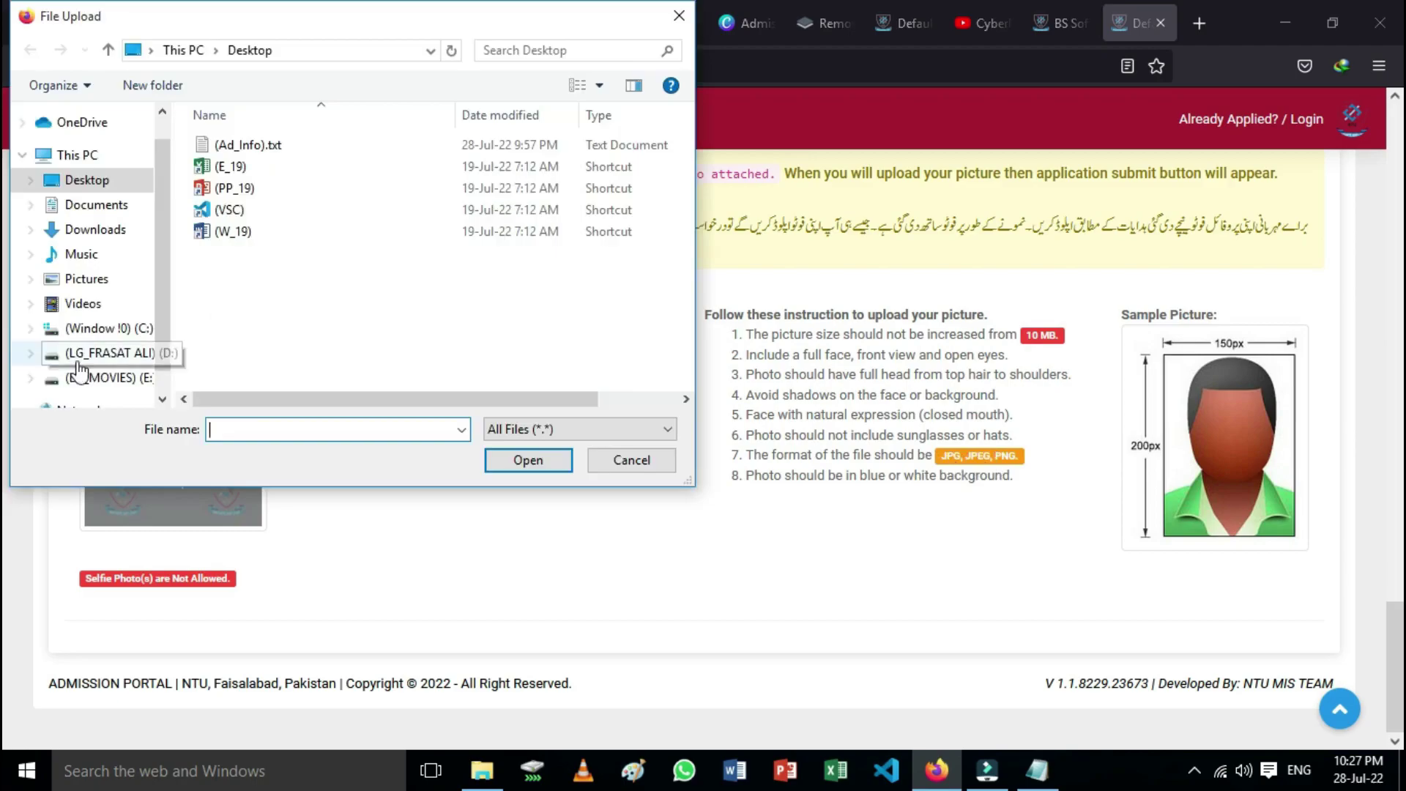
{"action": "left_click", "coordinate": [86, 378]}
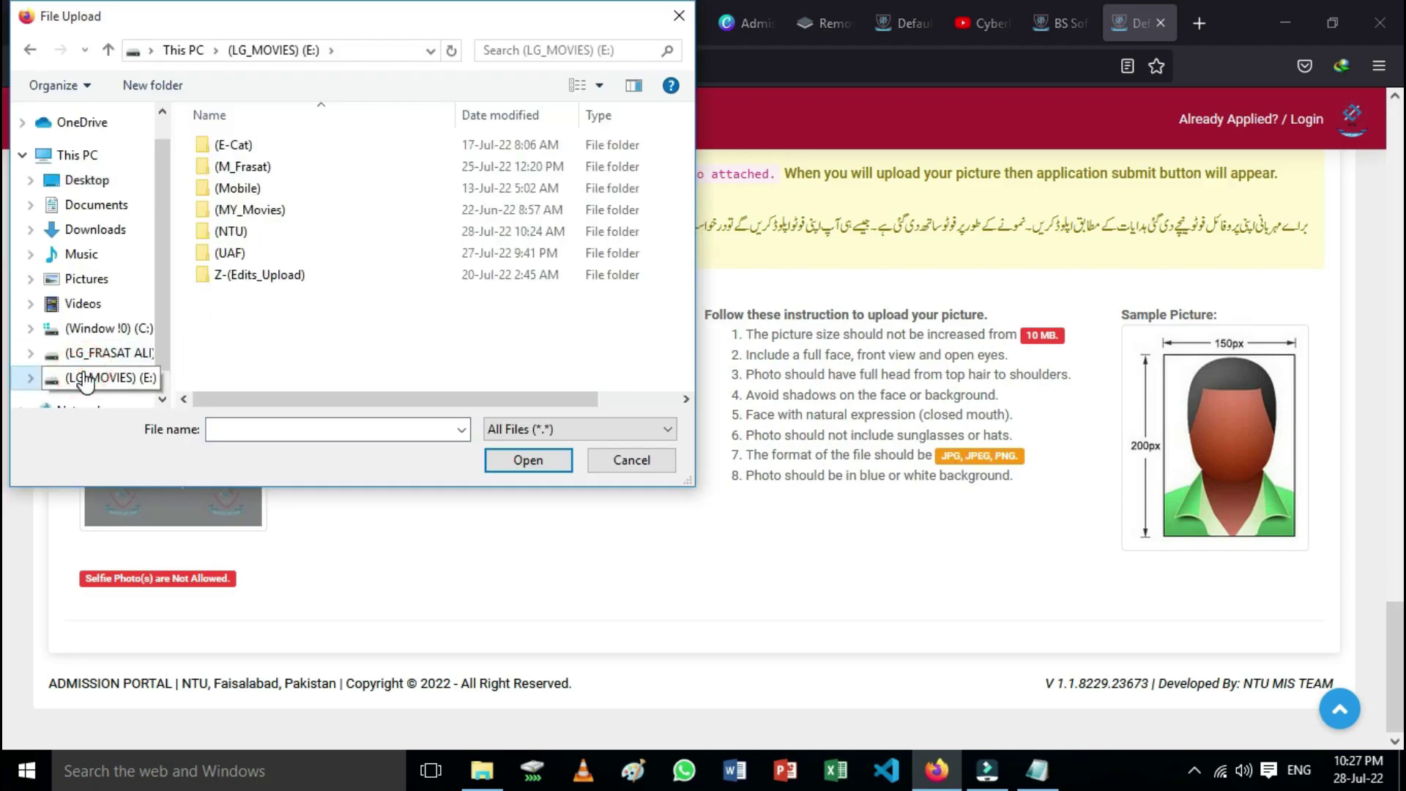
{"action": "double_click", "coordinate": [288, 235]}
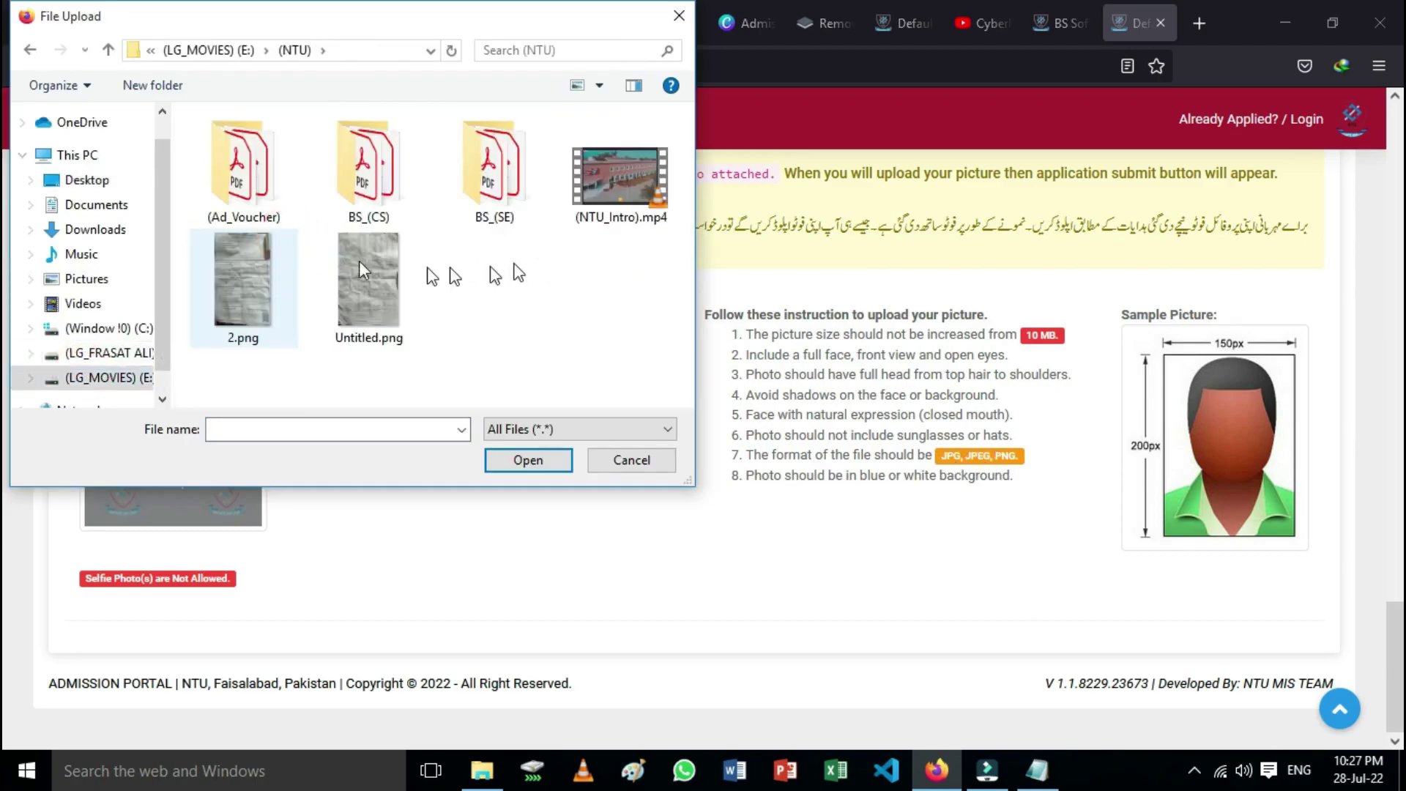
{"action": "left_click", "coordinate": [117, 353]}
{"action": "scroll", "coordinate": [267, 378], "scroll_direction": "down", "scroll_amount": 1}
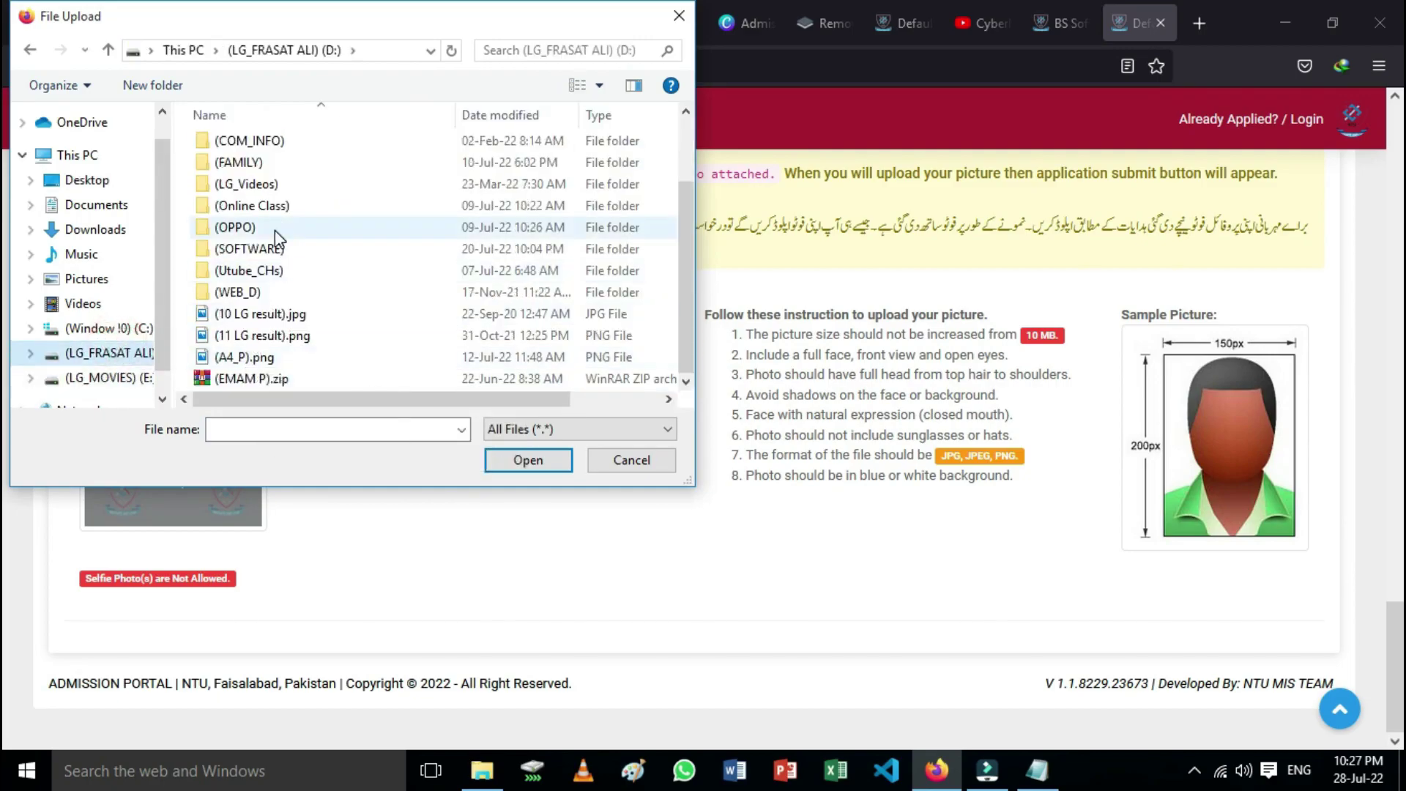
{"action": "left_click", "coordinate": [264, 356]}
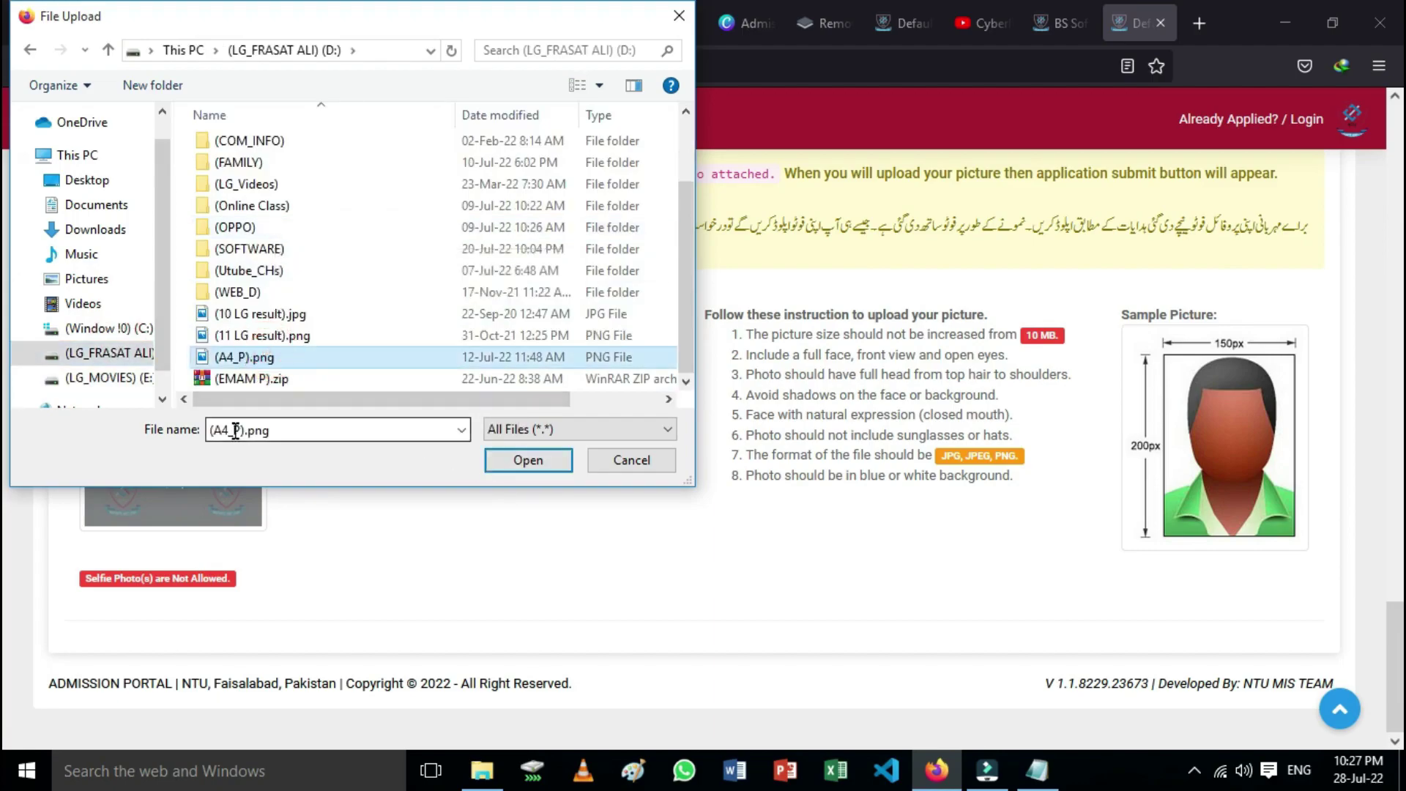
{"action": "left_click", "coordinate": [552, 463]}
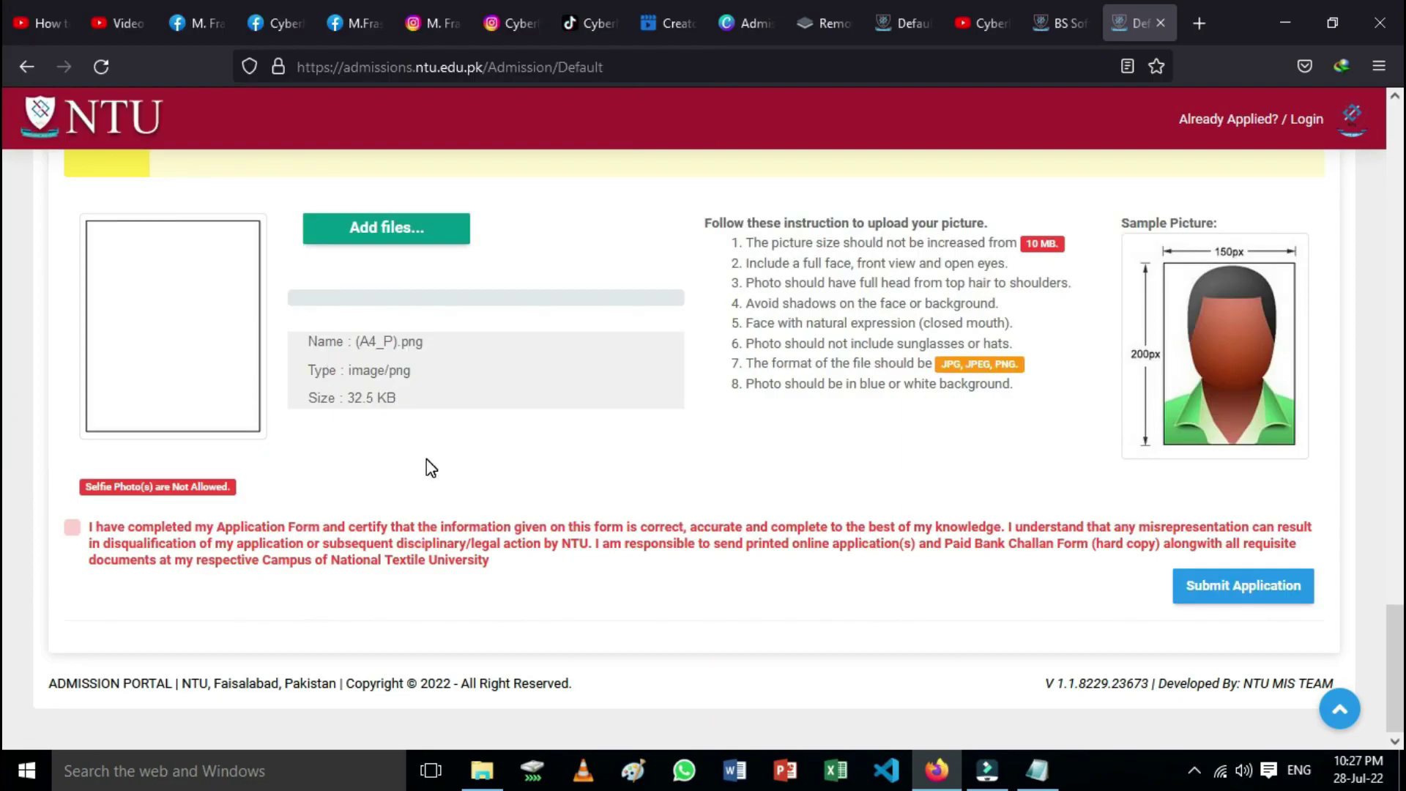
Step: Reopen the file picker and scroll to the image files on drive D
{"action": "scroll", "coordinate": [431, 468], "scroll_direction": "up", "scroll_amount": 2}
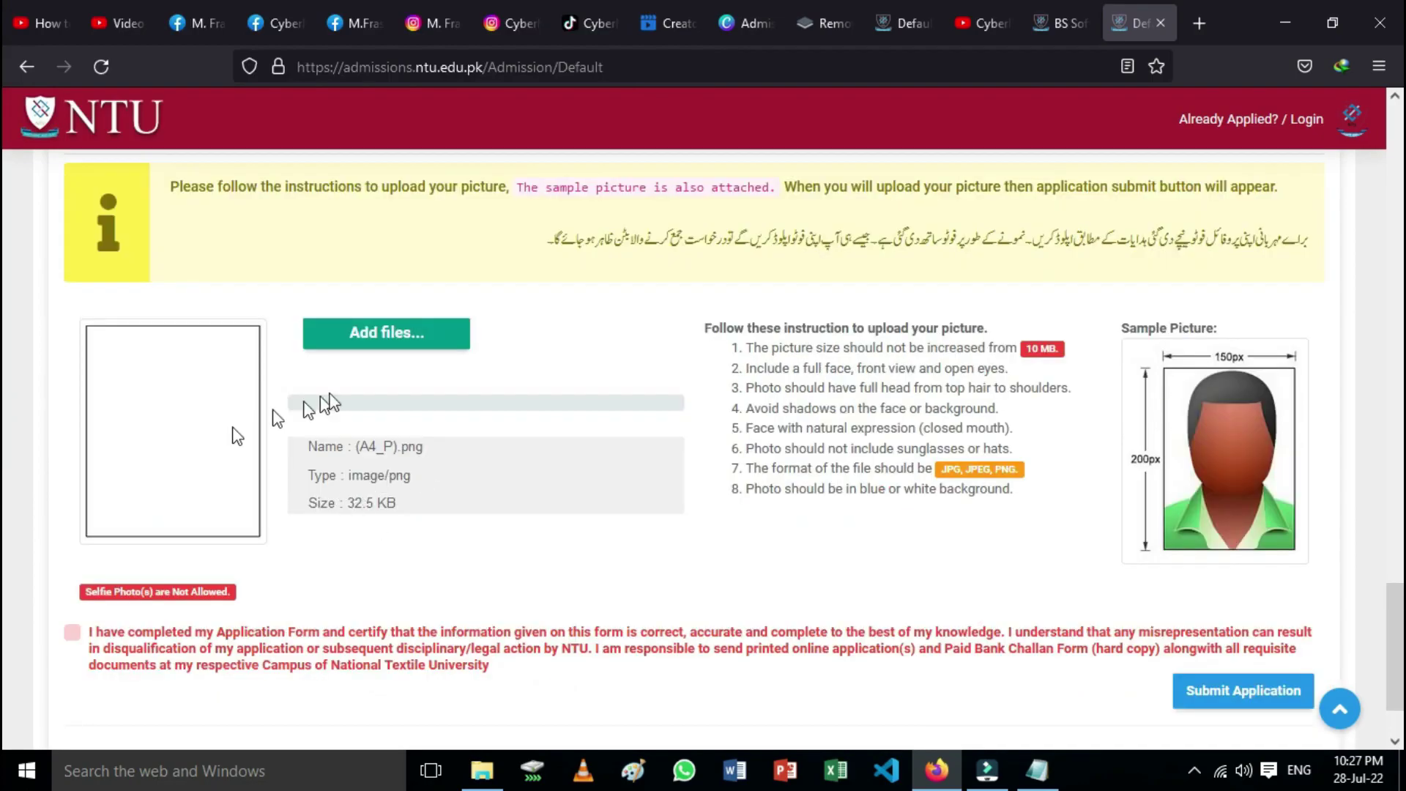
{"action": "left_click", "coordinate": [389, 346]}
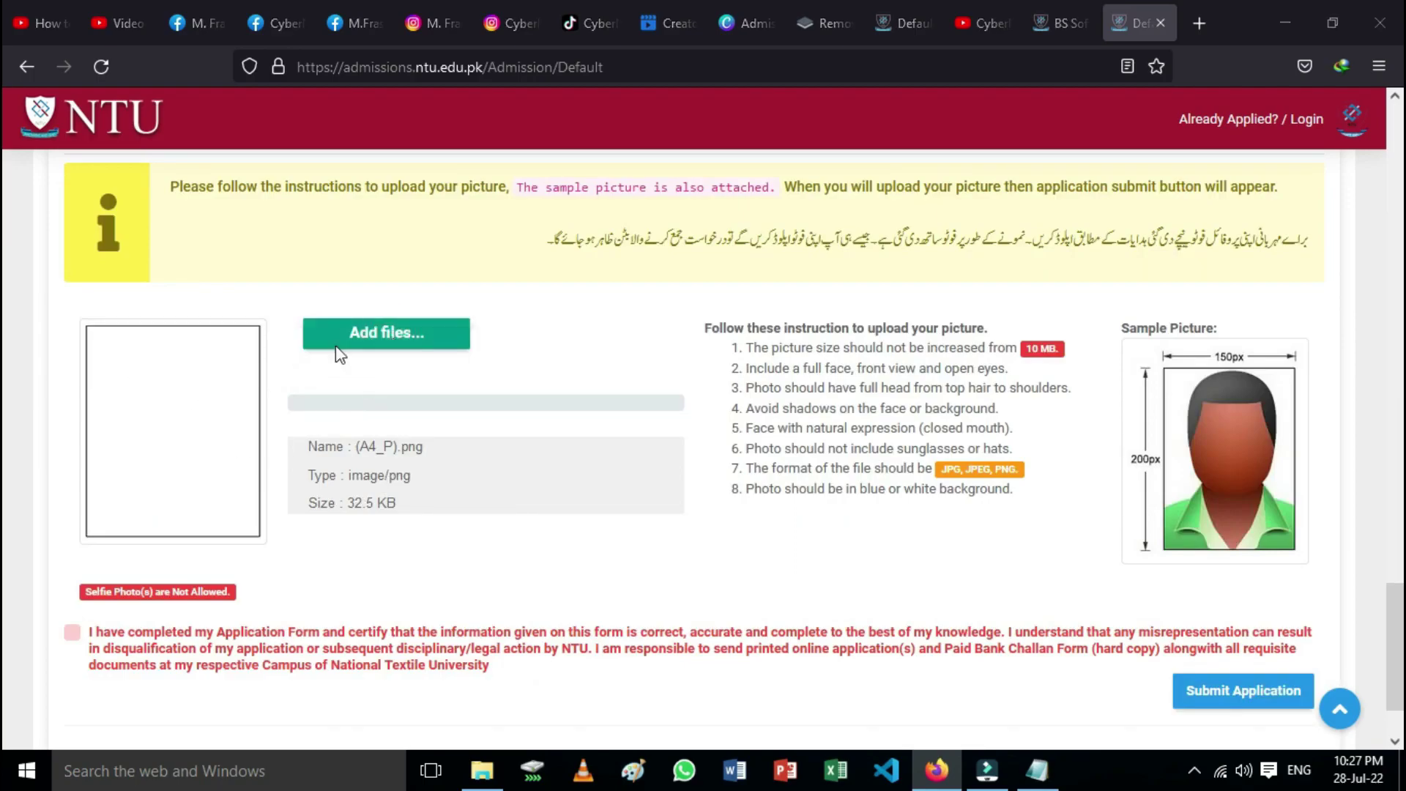
{"action": "scroll", "coordinate": [271, 337], "scroll_direction": "down", "scroll_amount": 2}
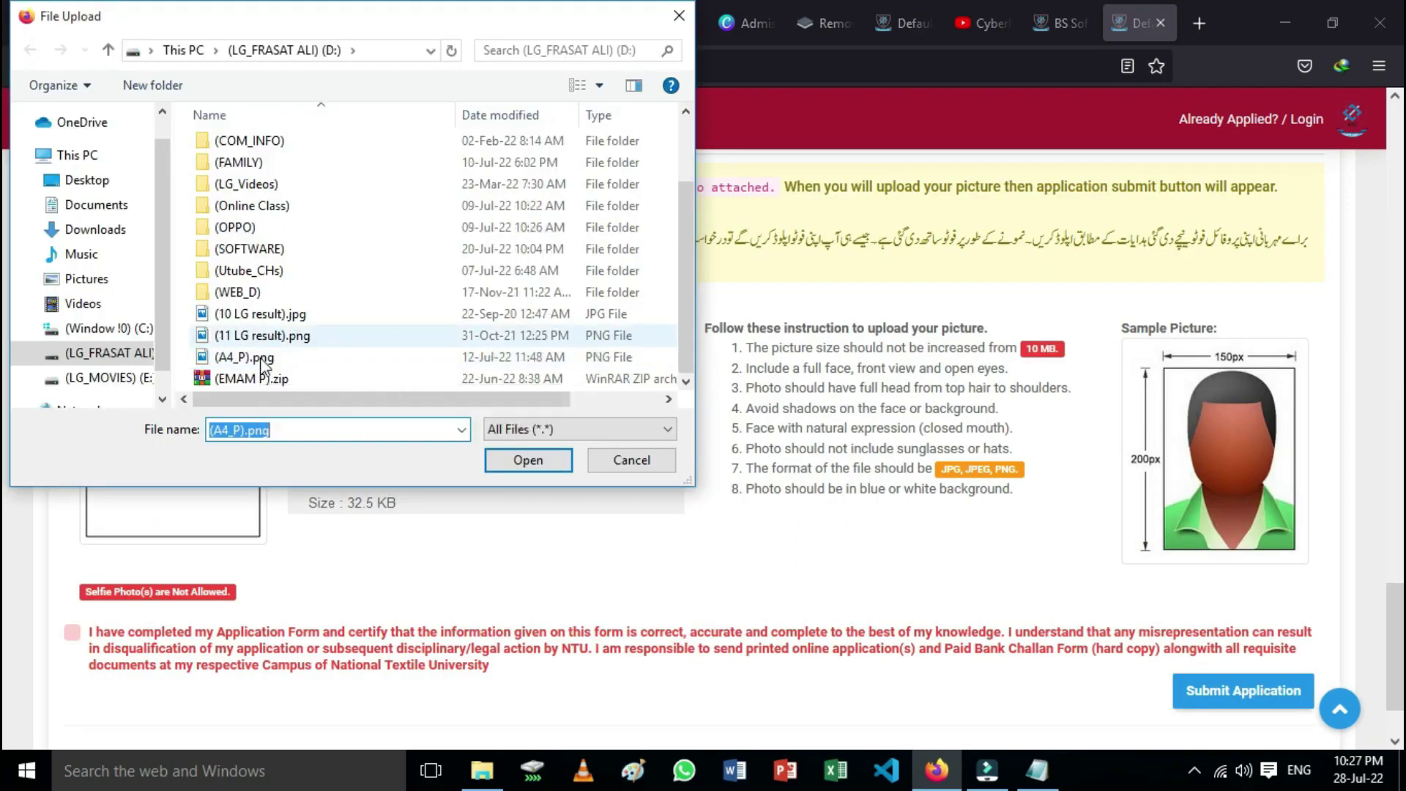
Step: Choose (10 LG result).jpg as the applicant photo and confirm it
{"action": "left_click", "coordinate": [279, 315]}
{"action": "left_click", "coordinate": [523, 462]}
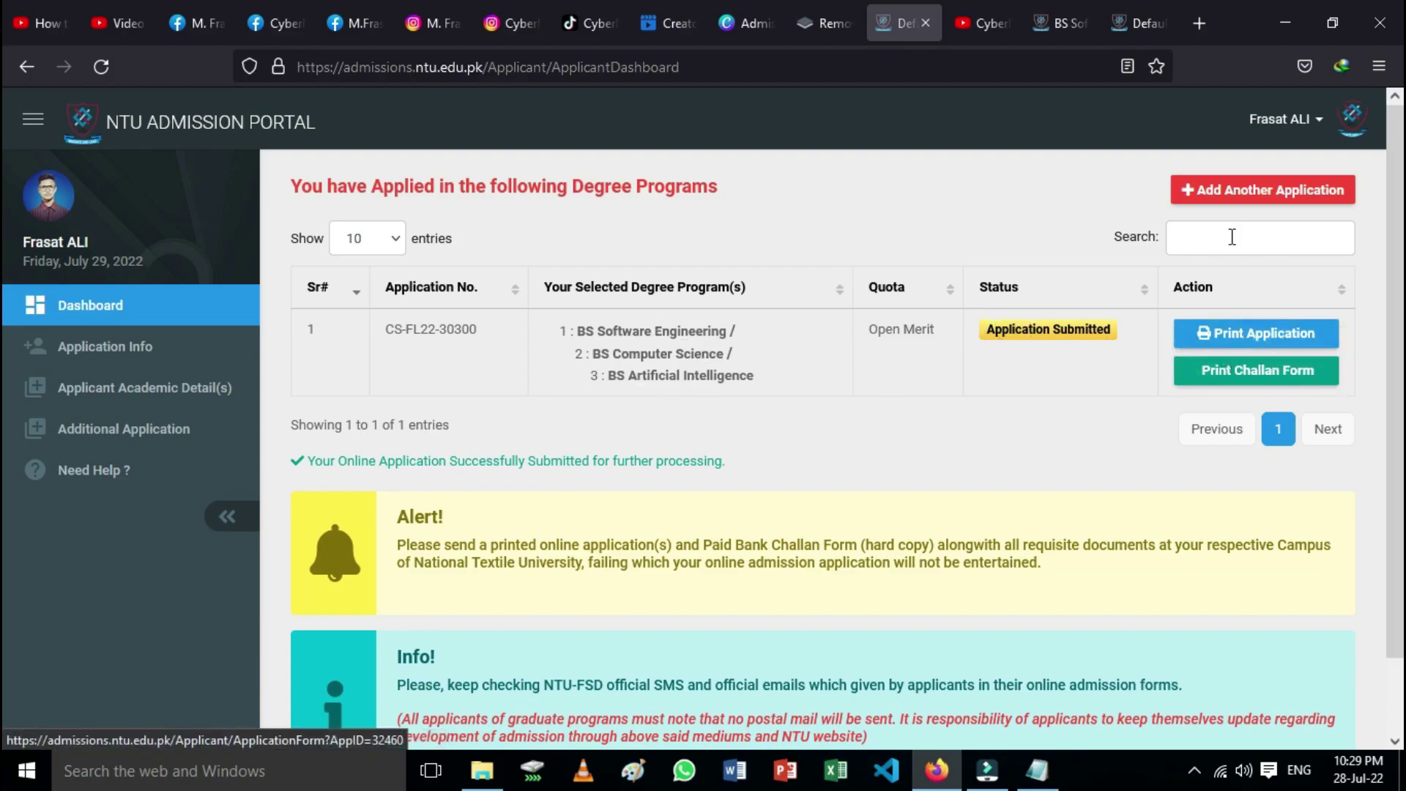
Step: Open the Bank Challan Form showing the 2500 processing fee due Aug 16, 2022
{"action": "left_click", "coordinate": [1268, 375]}
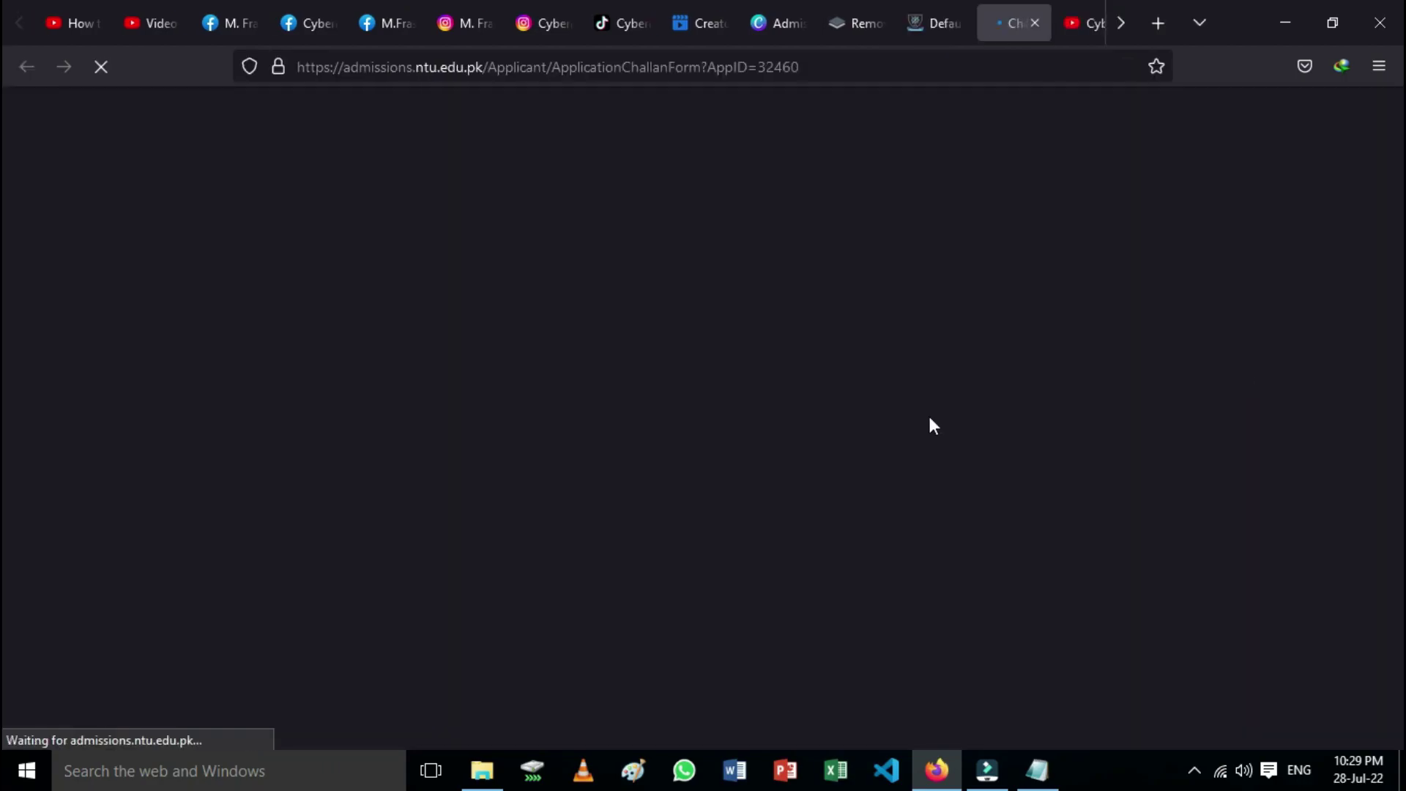
{"action": "scroll", "coordinate": [731, 489], "scroll_direction": "down", "scroll_amount": 1}
{"action": "scroll", "coordinate": [735, 494], "scroll_direction": "up", "scroll_amount": 1}
{"action": "scroll", "coordinate": [733, 490], "scroll_direction": "down", "scroll_amount": 1}
{"action": "scroll", "coordinate": [732, 490], "scroll_direction": "up", "scroll_amount": 1}
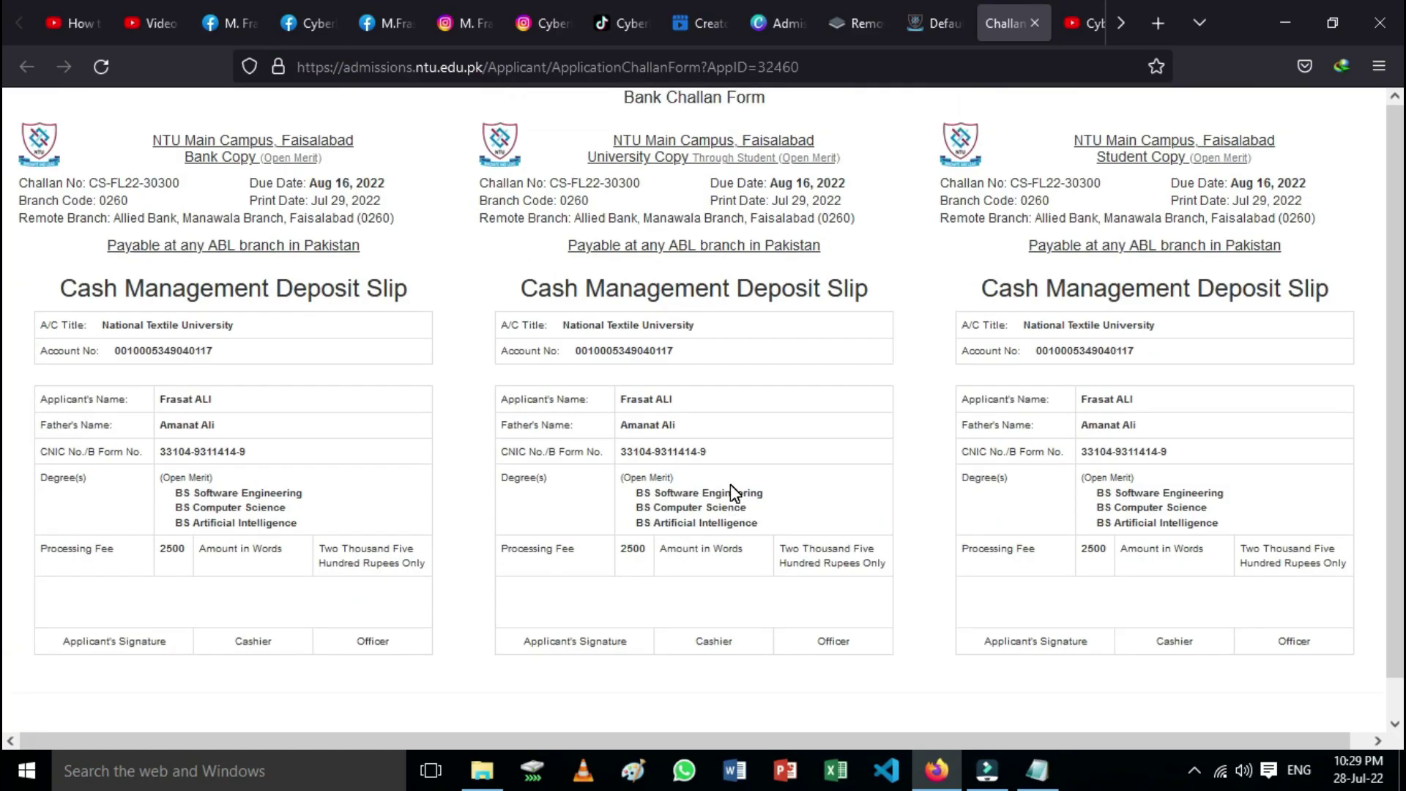
Step: Review the challan's print destinations with Ctrl+P, then close the Print dialog
{"action": "key", "text": "ctrl+p"}
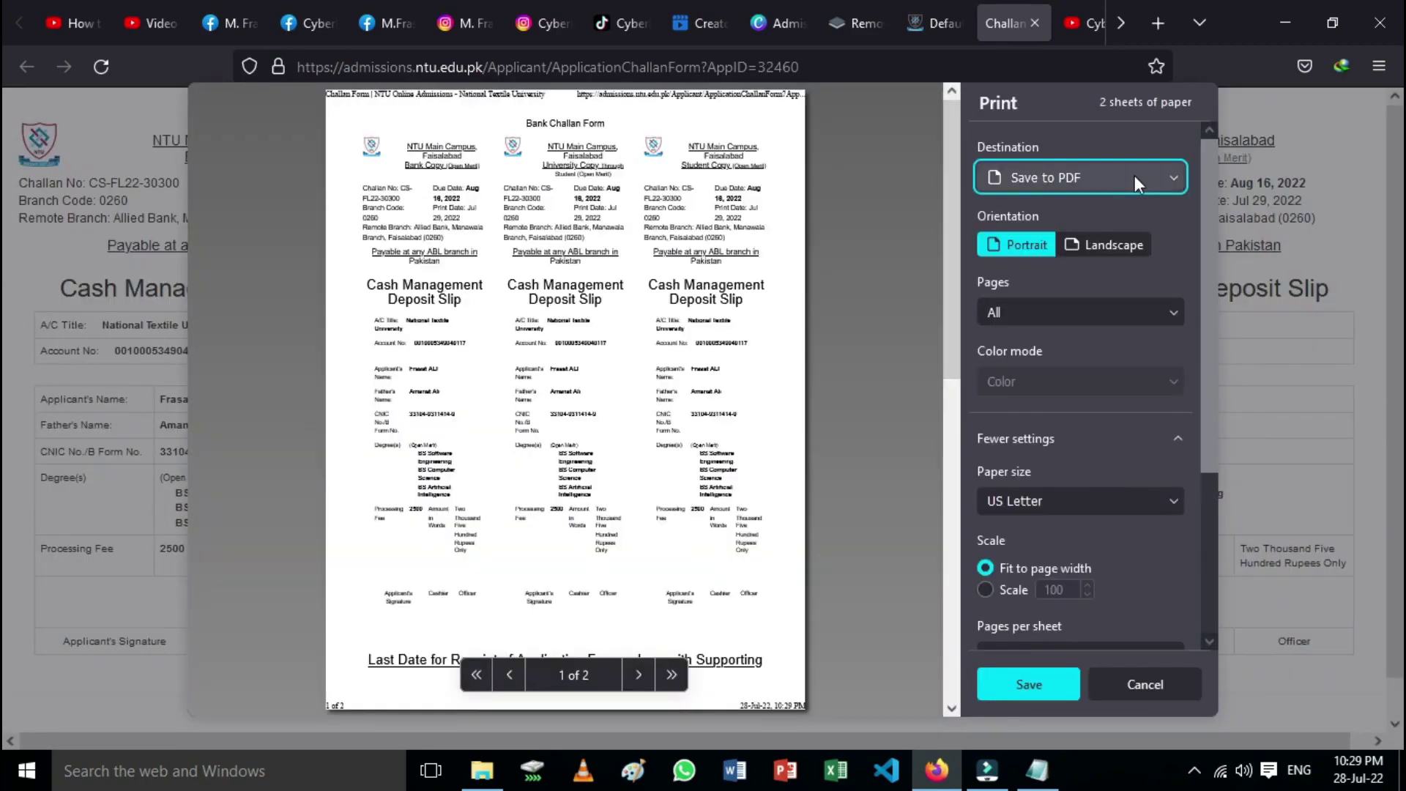
{"action": "left_click", "coordinate": [1135, 177]}
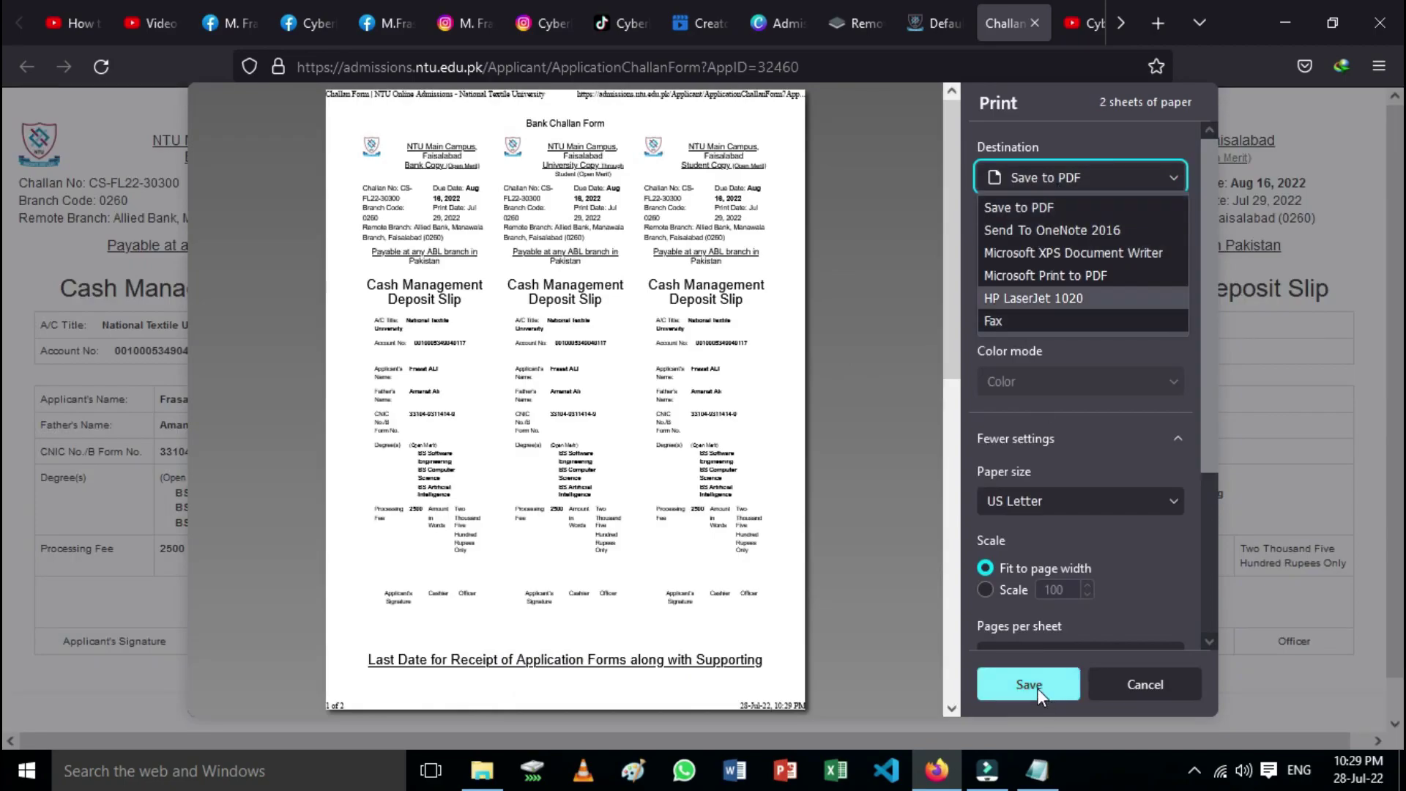
{"action": "left_click", "coordinate": [1162, 688]}
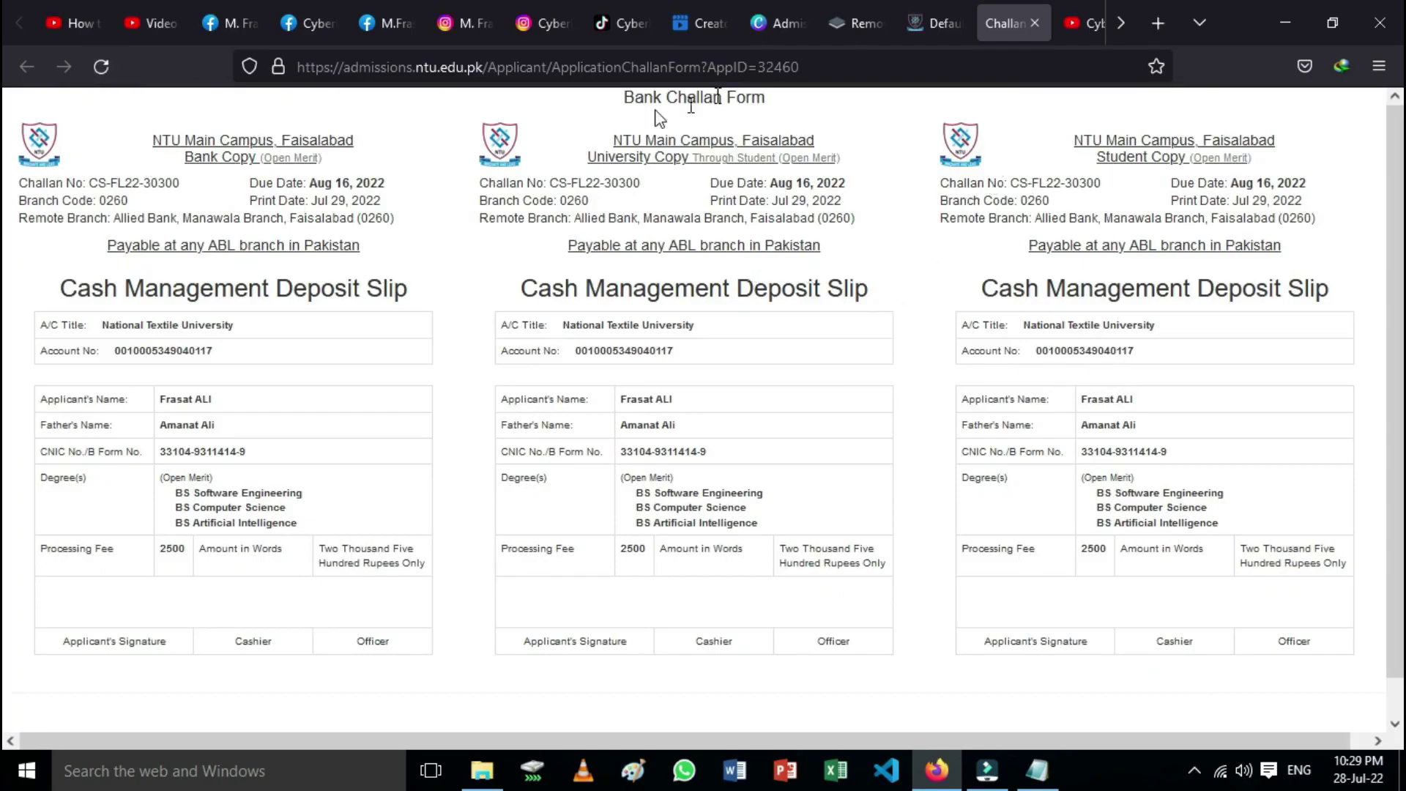
Step: From the dashboard, open the printable Admission Form and scroll through its document list and deadline
{"action": "left_click", "coordinate": [923, 29]}
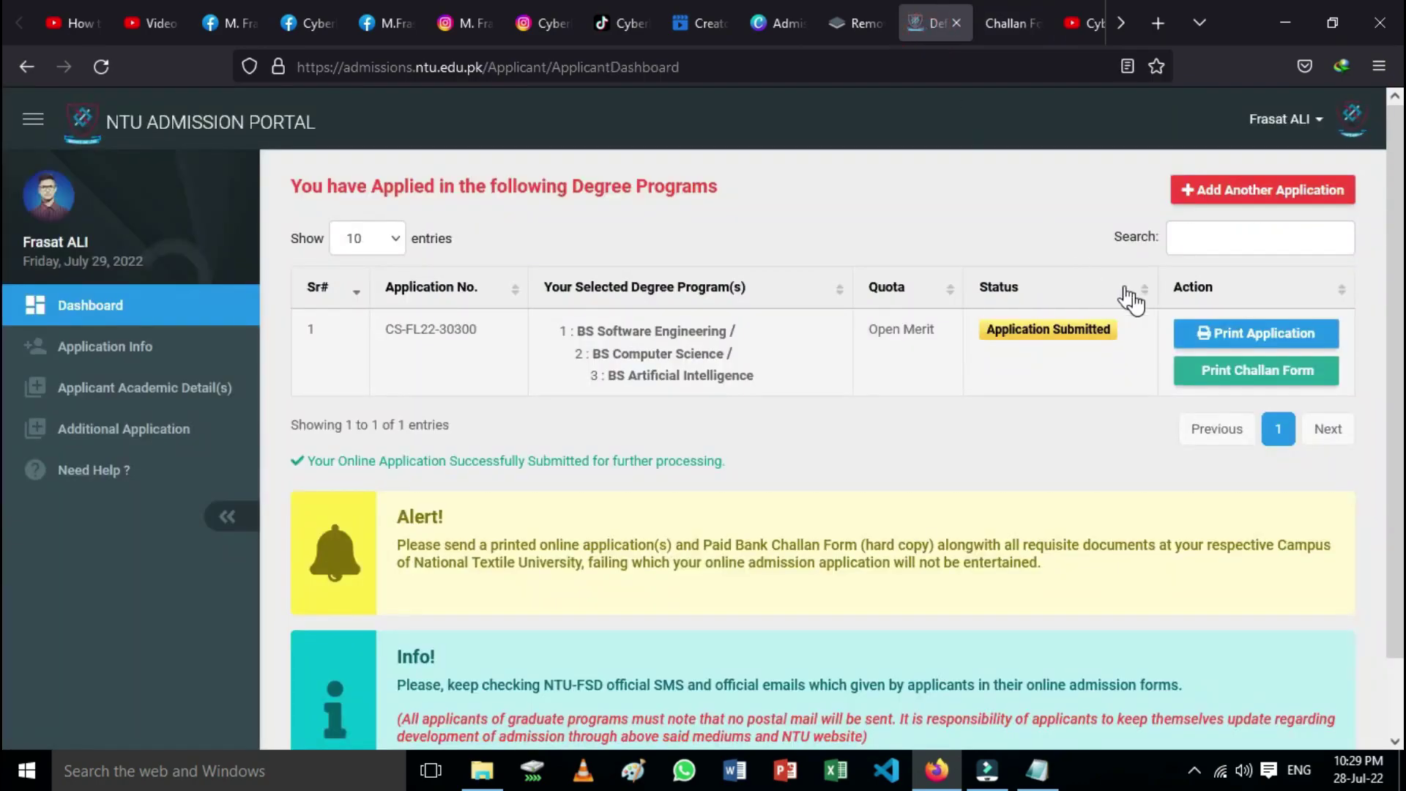
{"action": "left_click", "coordinate": [1239, 339]}
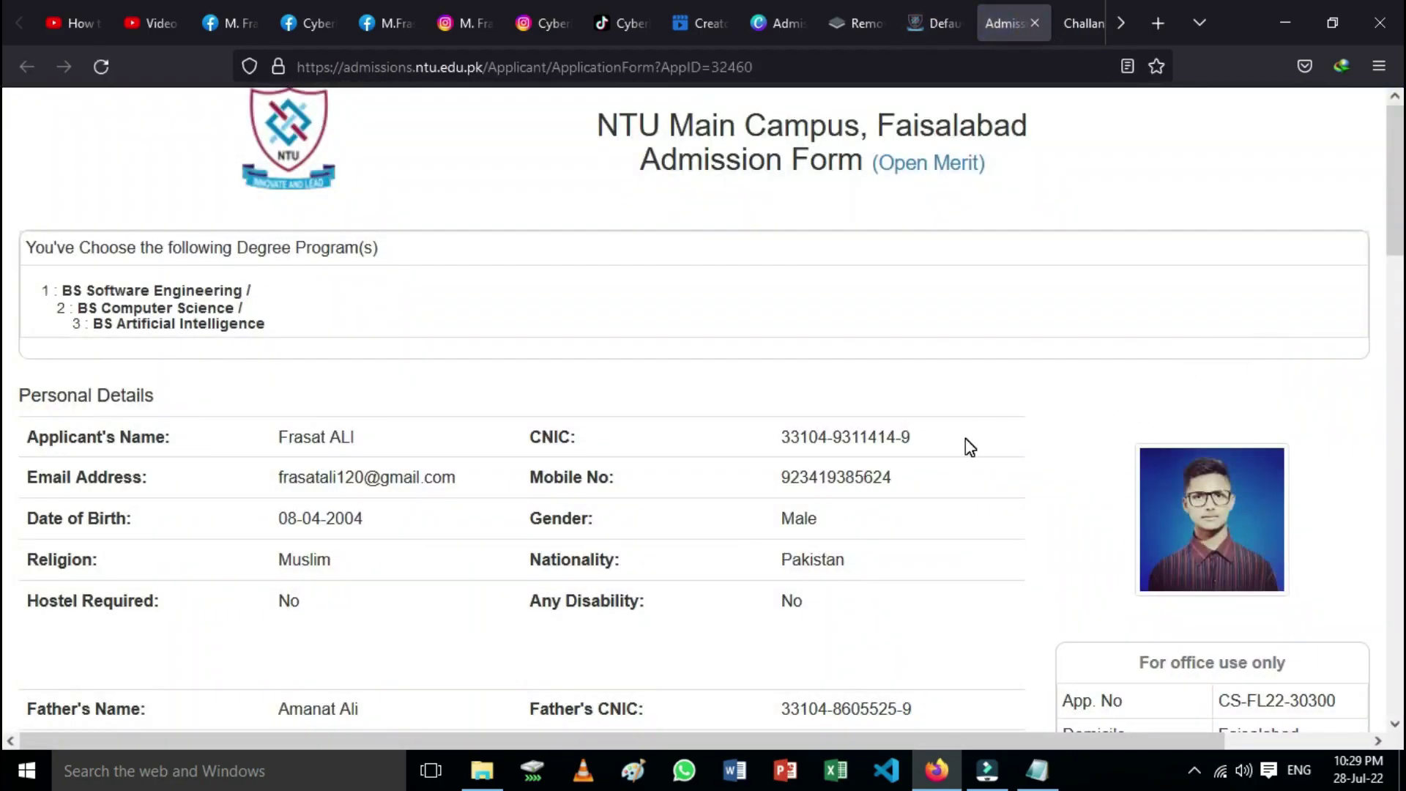
{"action": "scroll", "coordinate": [968, 446], "scroll_direction": "down", "scroll_amount": 4}
{"action": "scroll", "coordinate": [968, 445], "scroll_direction": "up", "scroll_amount": 4}
{"action": "scroll", "coordinate": [968, 445], "scroll_direction": "down", "scroll_amount": 5}
{"action": "scroll", "coordinate": [967, 443], "scroll_direction": "down", "scroll_amount": 10}
{"action": "scroll", "coordinate": [970, 447], "scroll_direction": "down", "scroll_amount": 10}
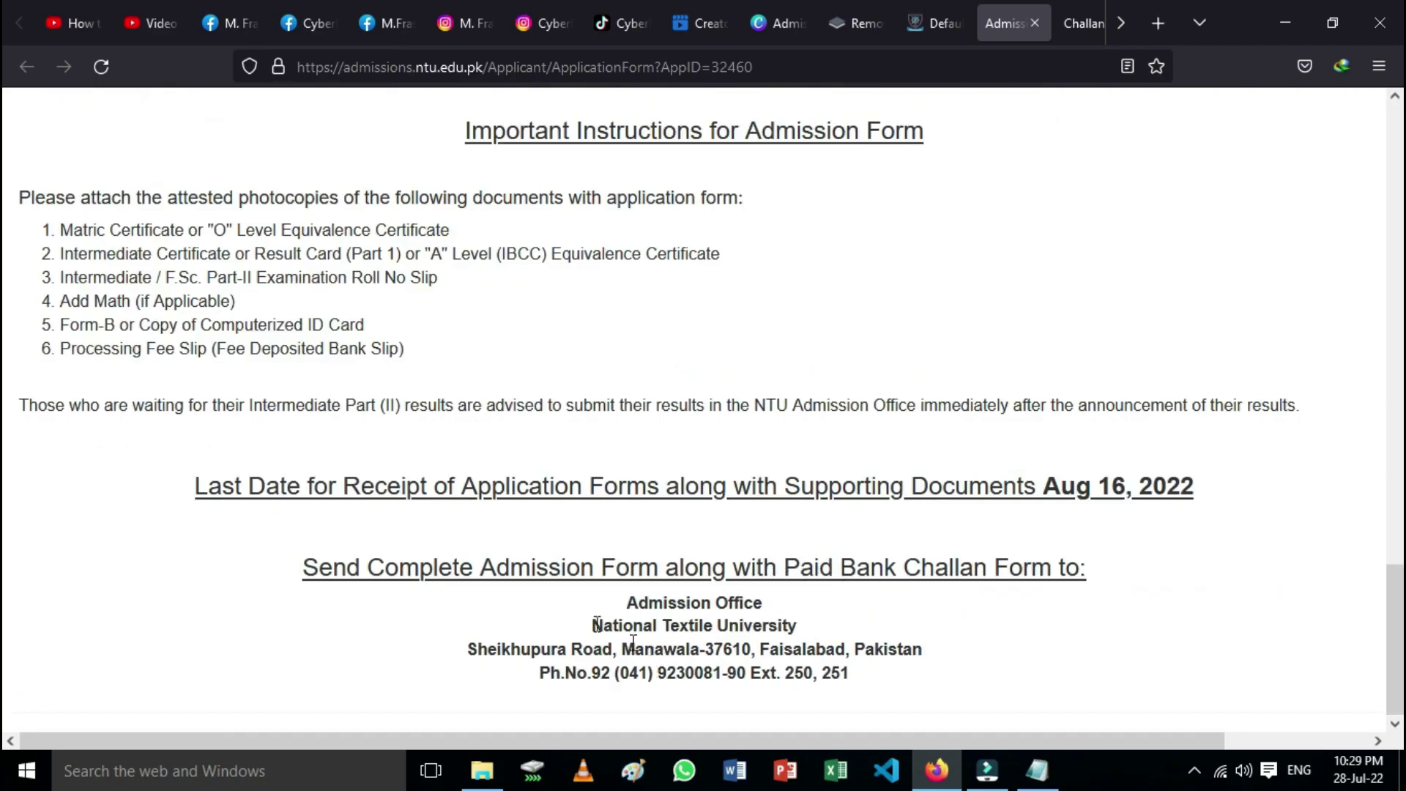
{"action": "scroll", "coordinate": [376, 490], "scroll_direction": "up", "scroll_amount": 2}
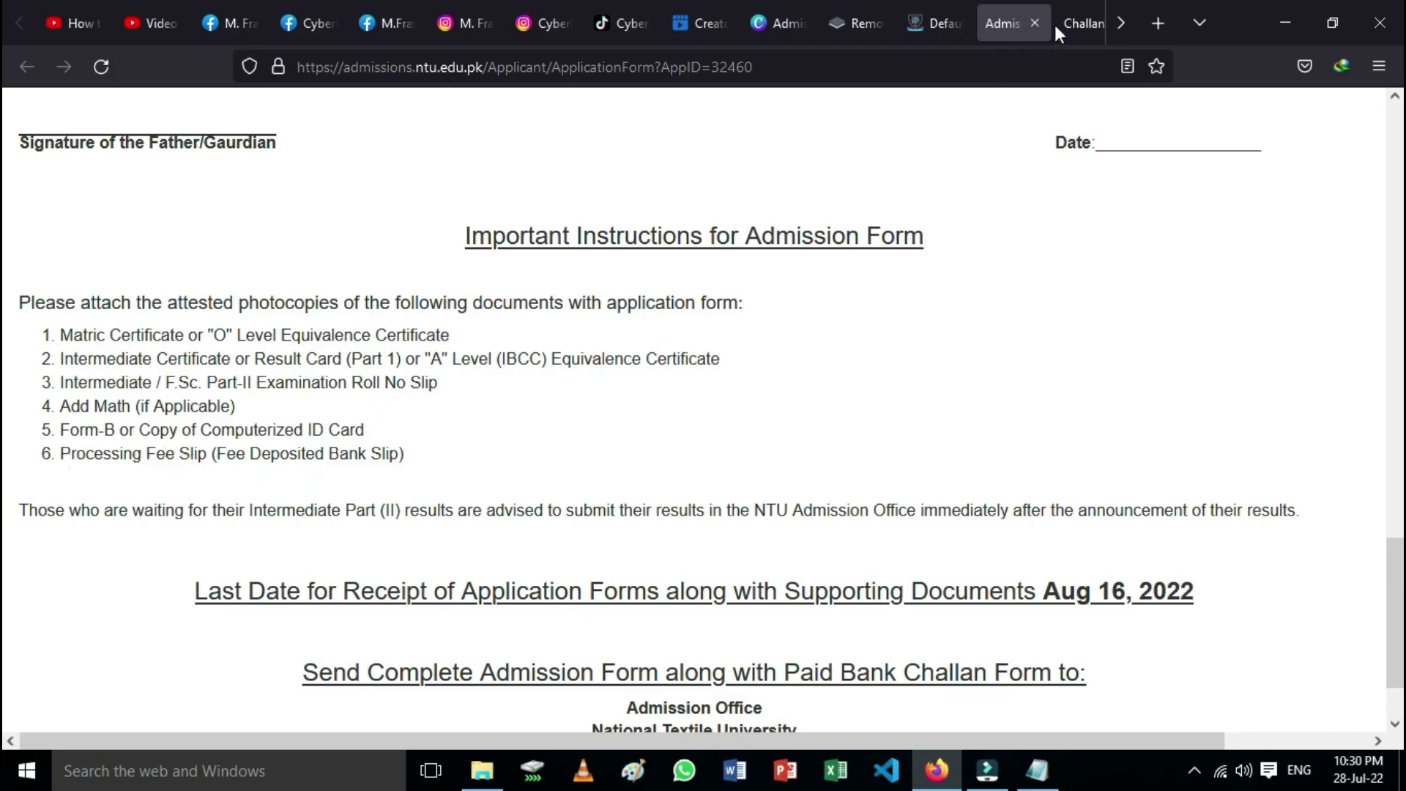
Step: Compare the bank challan and Admission Form tabs, then go back to the admission dashboard
{"action": "left_click", "coordinate": [1075, 24]}
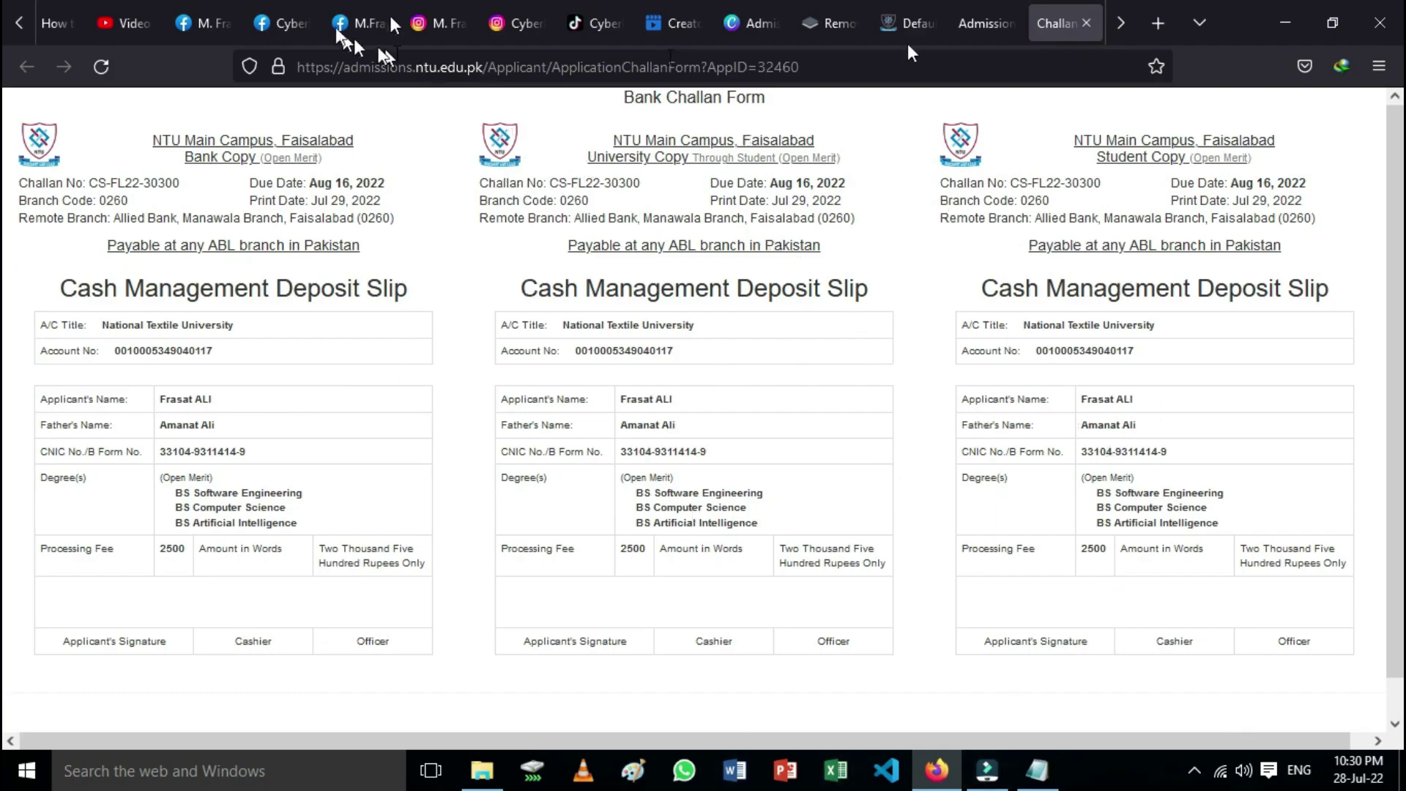
{"action": "left_click", "coordinate": [986, 29]}
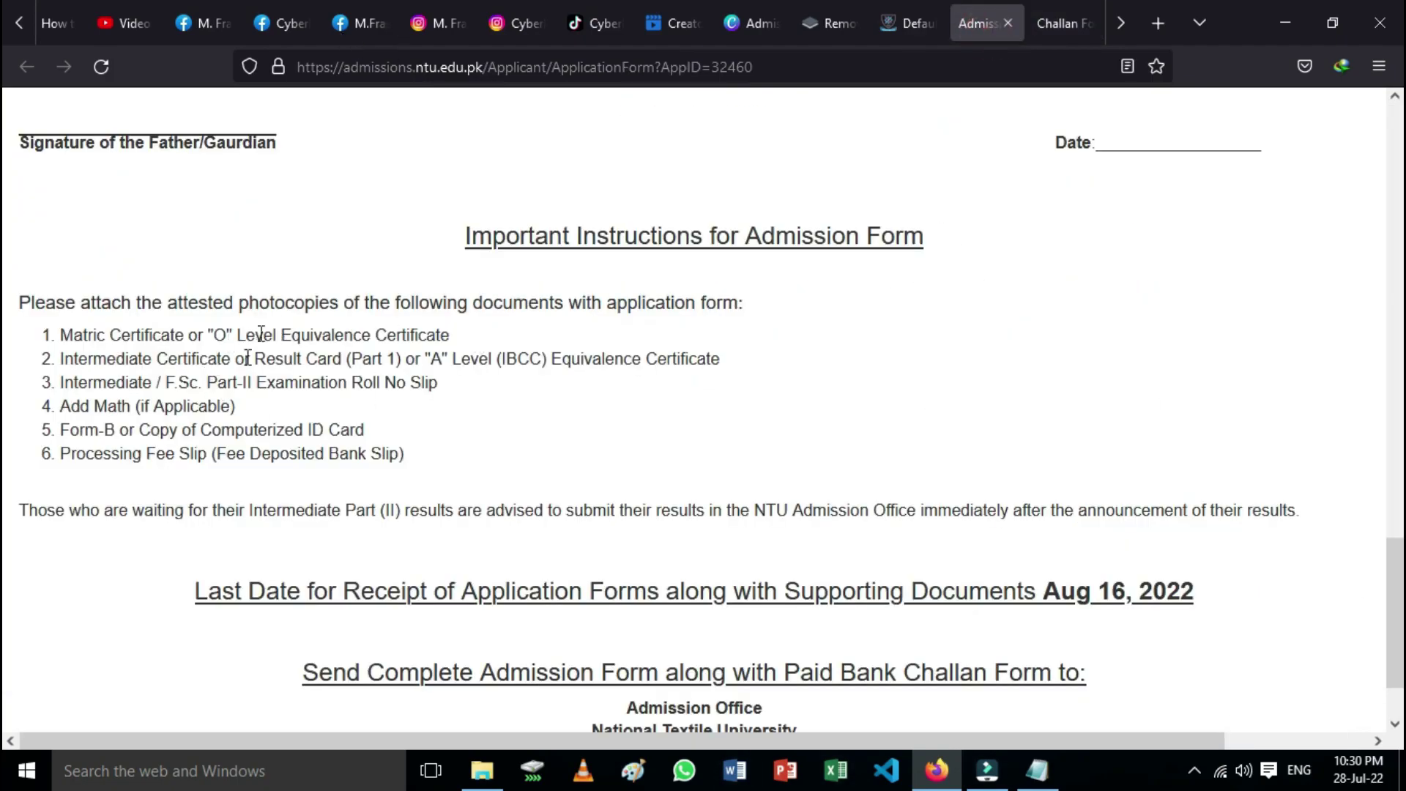
{"action": "scroll", "coordinate": [775, 558], "scroll_direction": "up", "scroll_amount": 10}
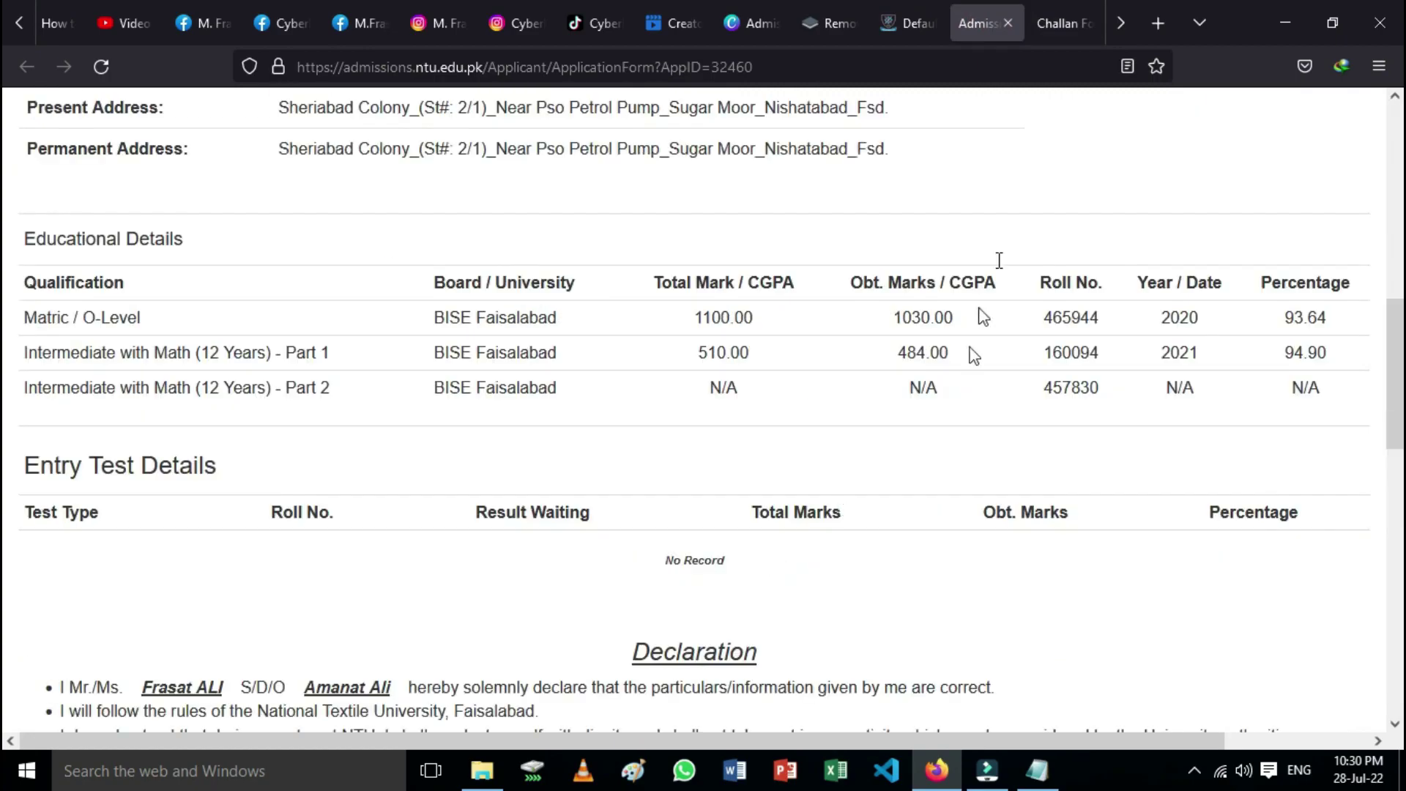
{"action": "scroll", "coordinate": [872, 370], "scroll_direction": "up", "scroll_amount": 2}
{"action": "left_click", "coordinate": [1066, 23]}
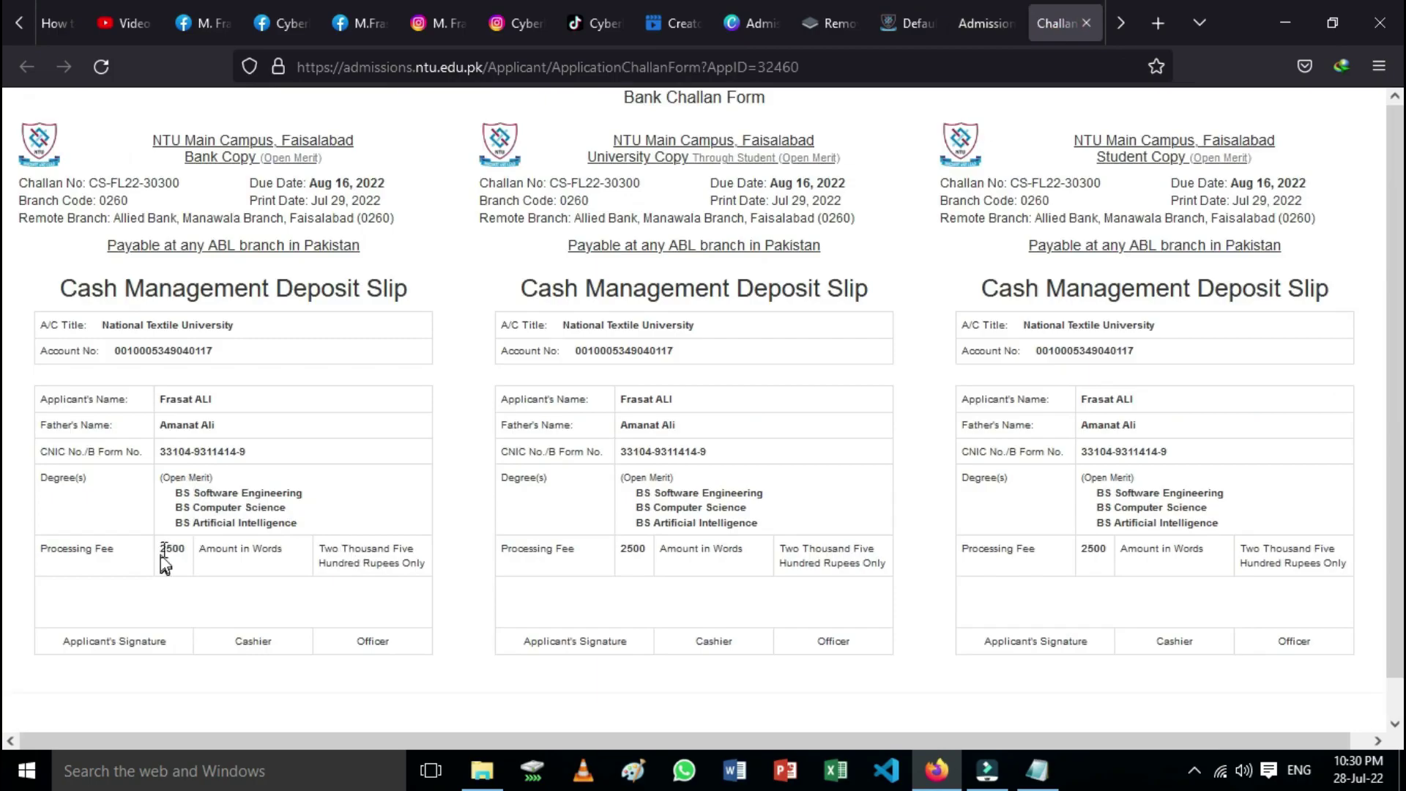
{"action": "left_click", "coordinate": [996, 39]}
{"action": "scroll", "coordinate": [805, 542], "scroll_direction": "up", "scroll_amount": 10}
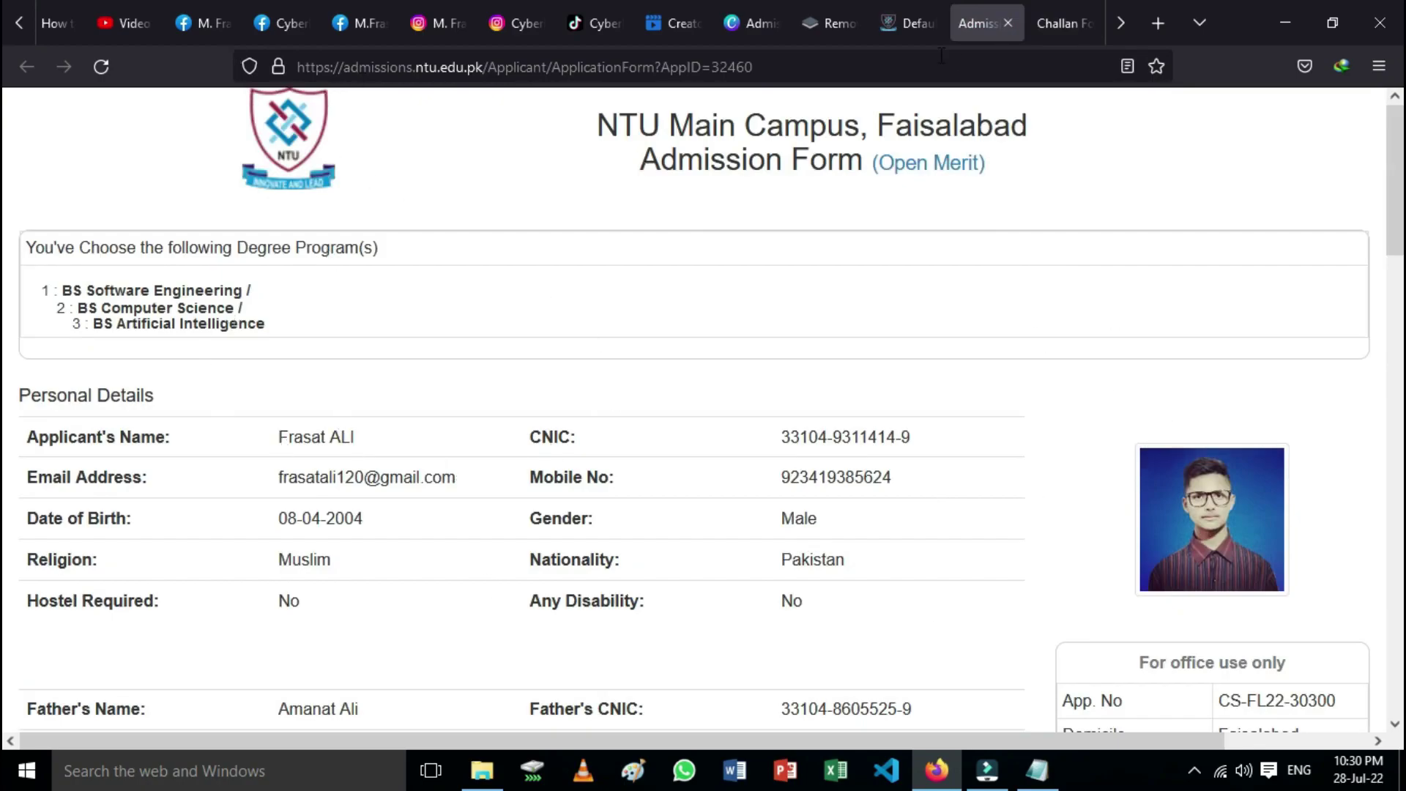
{"action": "left_click", "coordinate": [923, 22]}
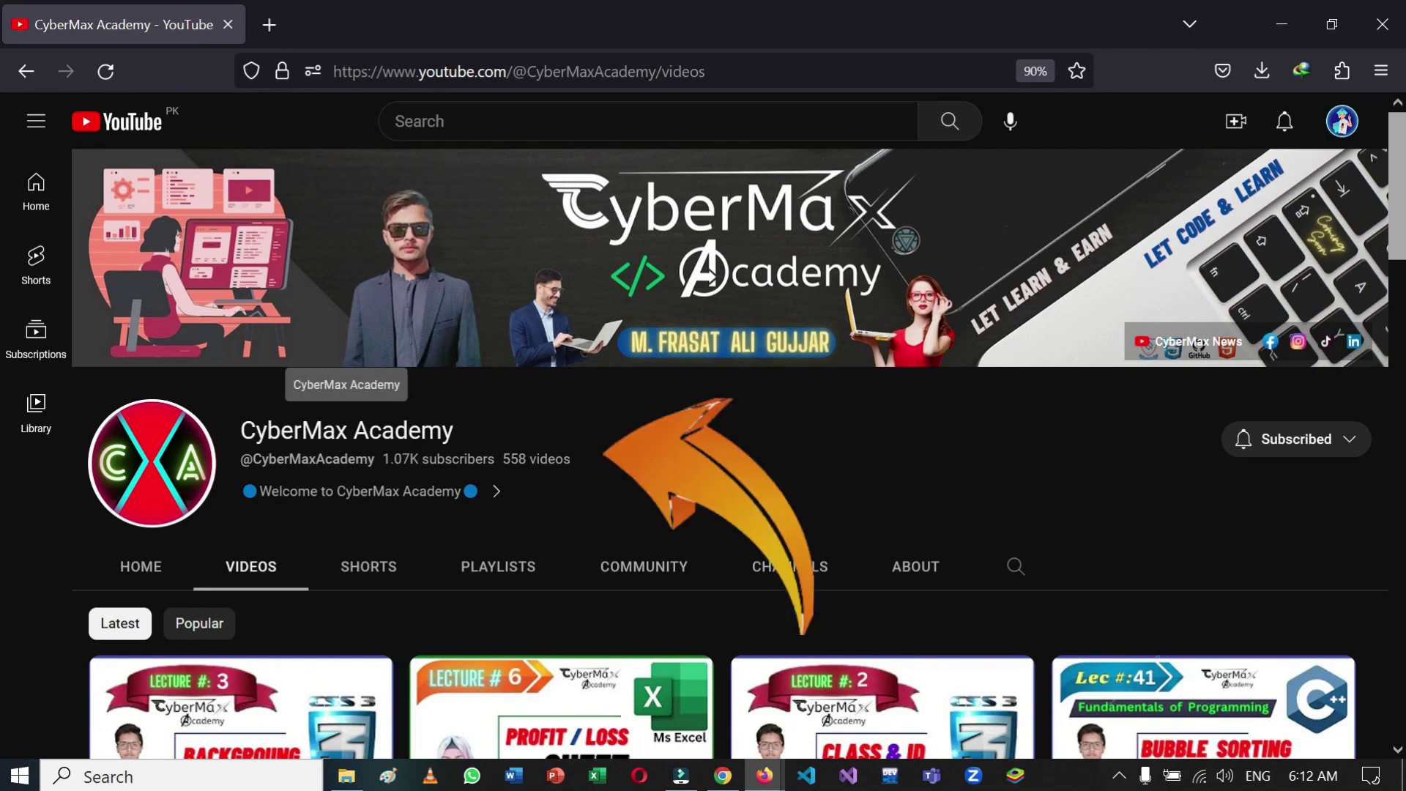
{"action": "left_click_drag", "start_coordinate": [235, 430], "coordinate": [456, 432]}
{"action": "left_click", "coordinate": [818, 469]}
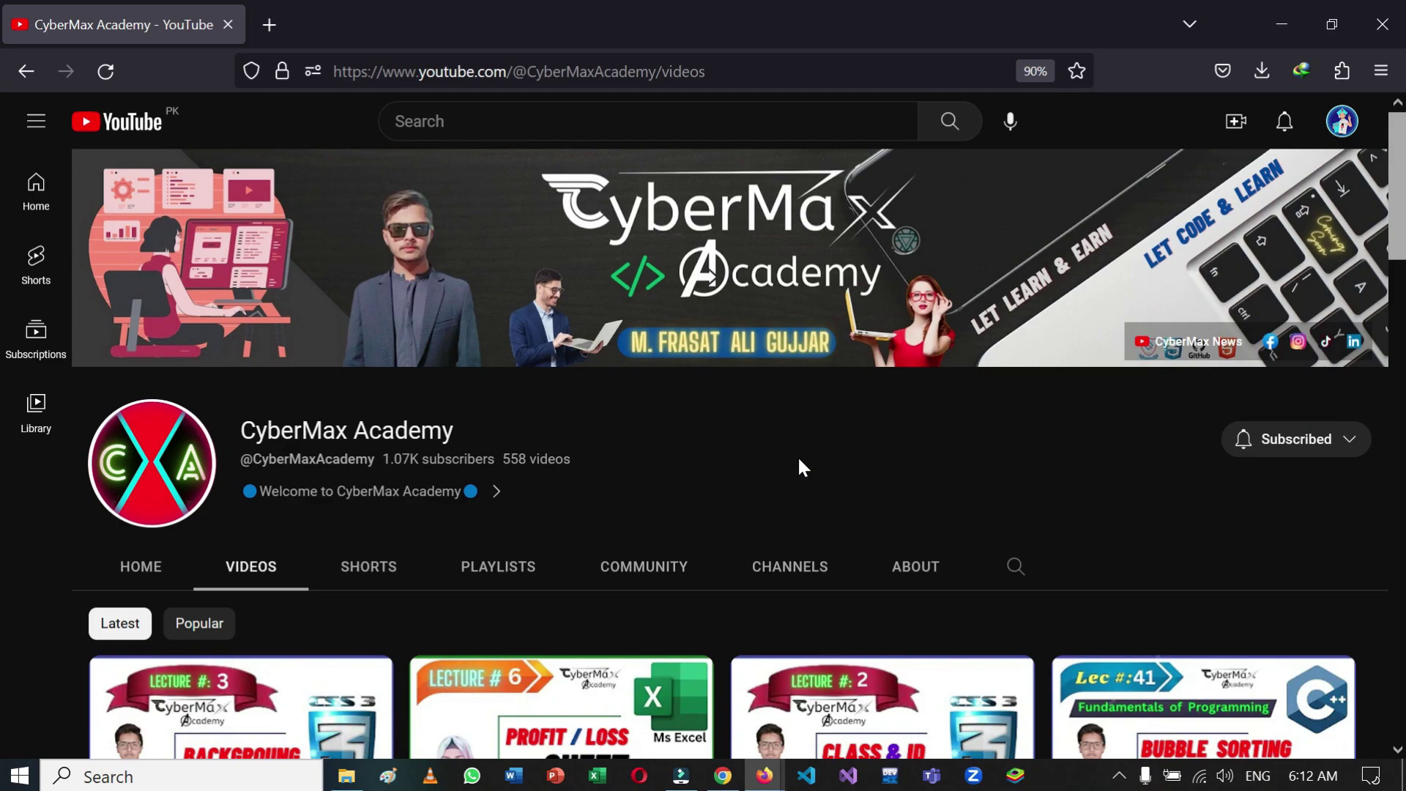
{"action": "scroll", "coordinate": [800, 461], "scroll_direction": "down", "scroll_amount": 3}
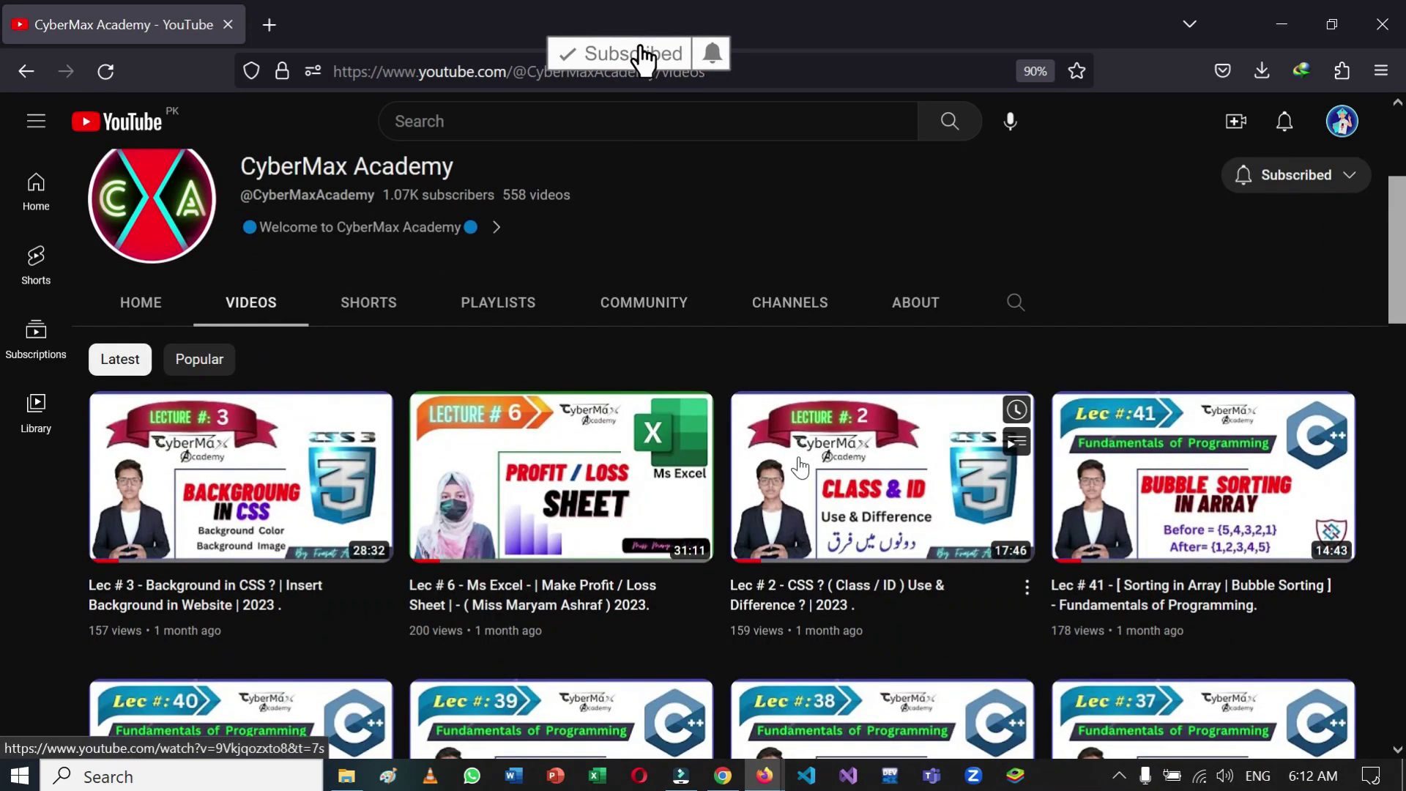
{"action": "scroll", "coordinate": [800, 466], "scroll_direction": "up", "scroll_amount": 3}
{"action": "scroll", "coordinate": [800, 466], "scroll_direction": "down", "scroll_amount": 6}
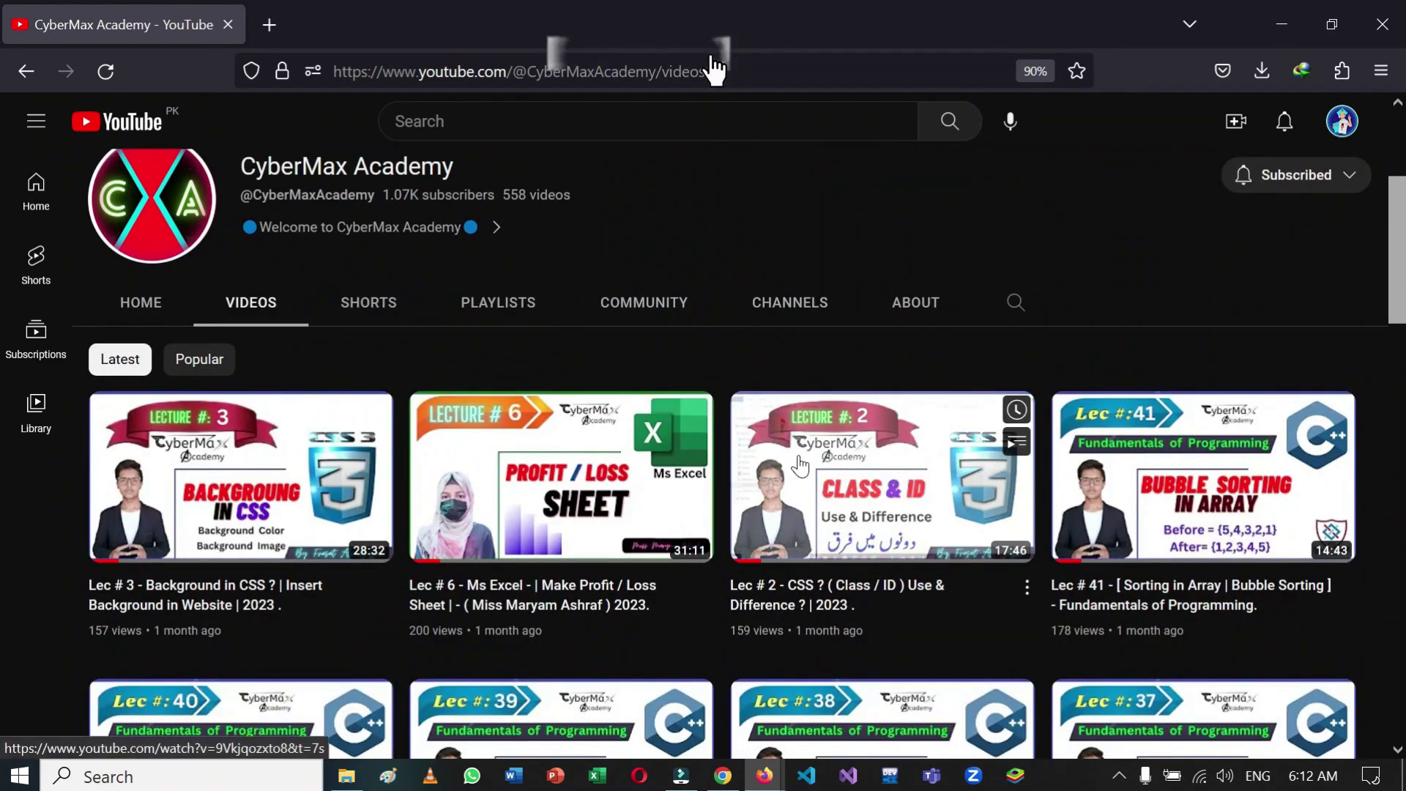
{"action": "scroll", "coordinate": [659, 396], "scroll_direction": "down", "scroll_amount": 3}
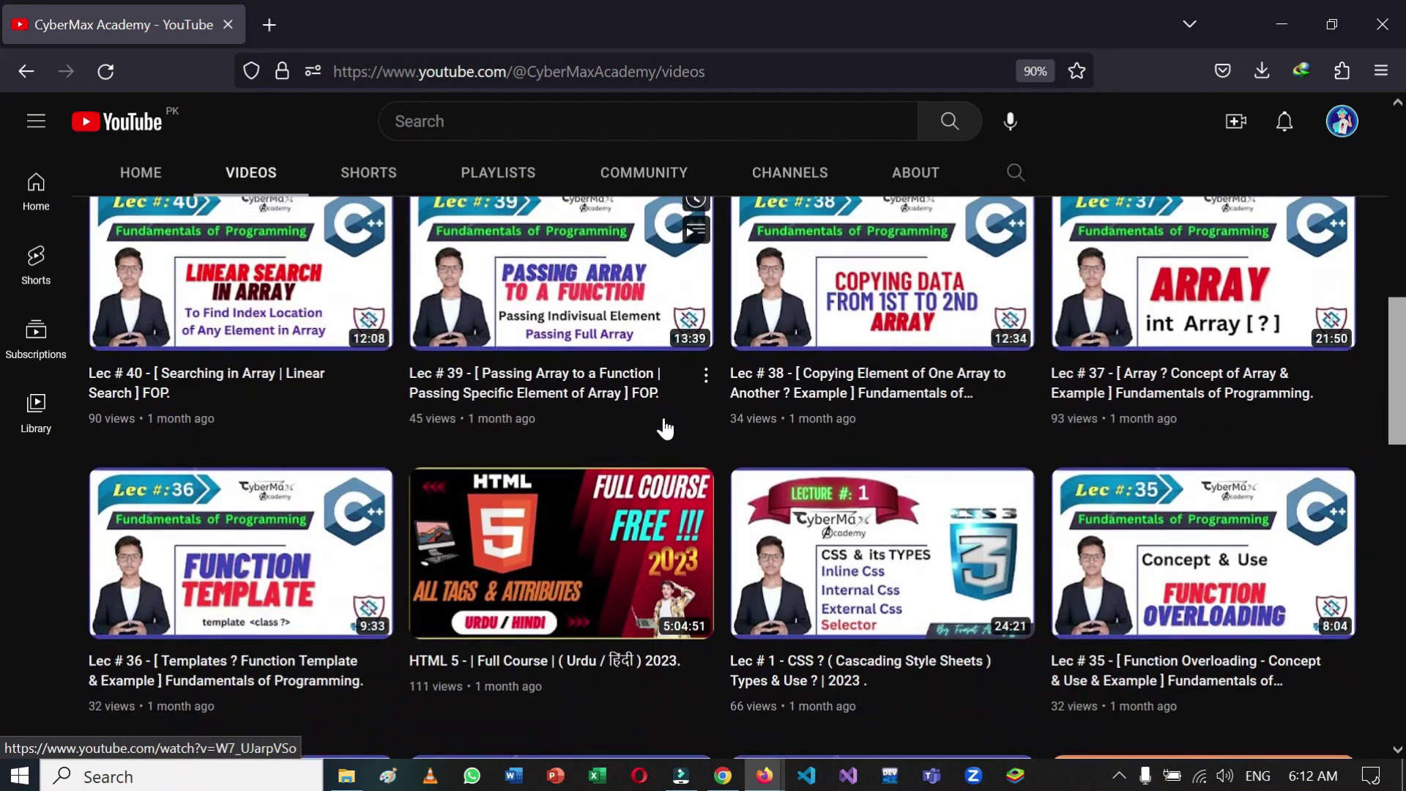
{"action": "scroll", "coordinate": [677, 465], "scroll_direction": "down", "scroll_amount": 3}
{"action": "scroll", "coordinate": [718, 520], "scroll_direction": "down", "scroll_amount": 6}
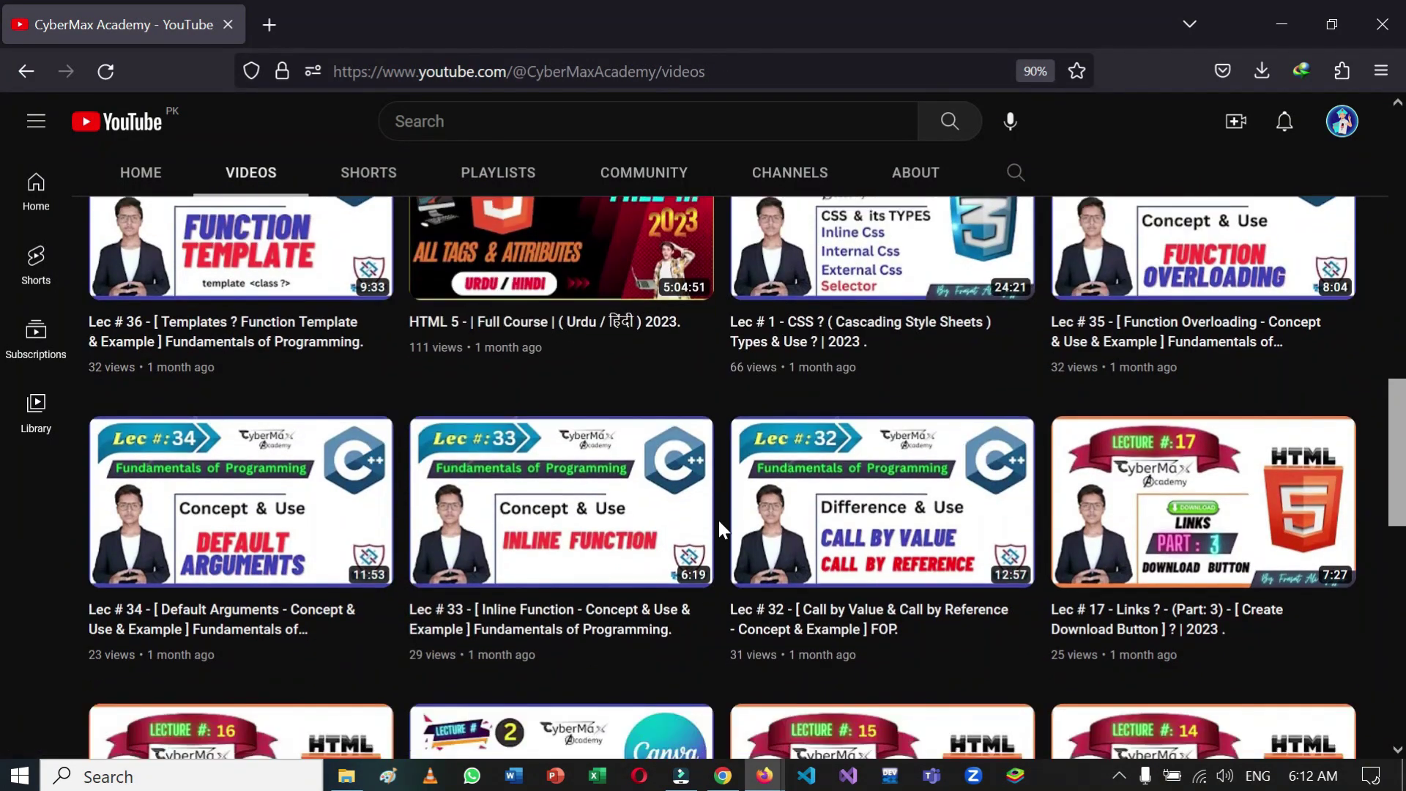
{"action": "scroll", "coordinate": [719, 512], "scroll_direction": "up", "scroll_amount": 3}
{"action": "scroll", "coordinate": [718, 505], "scroll_direction": "down", "scroll_amount": 5}
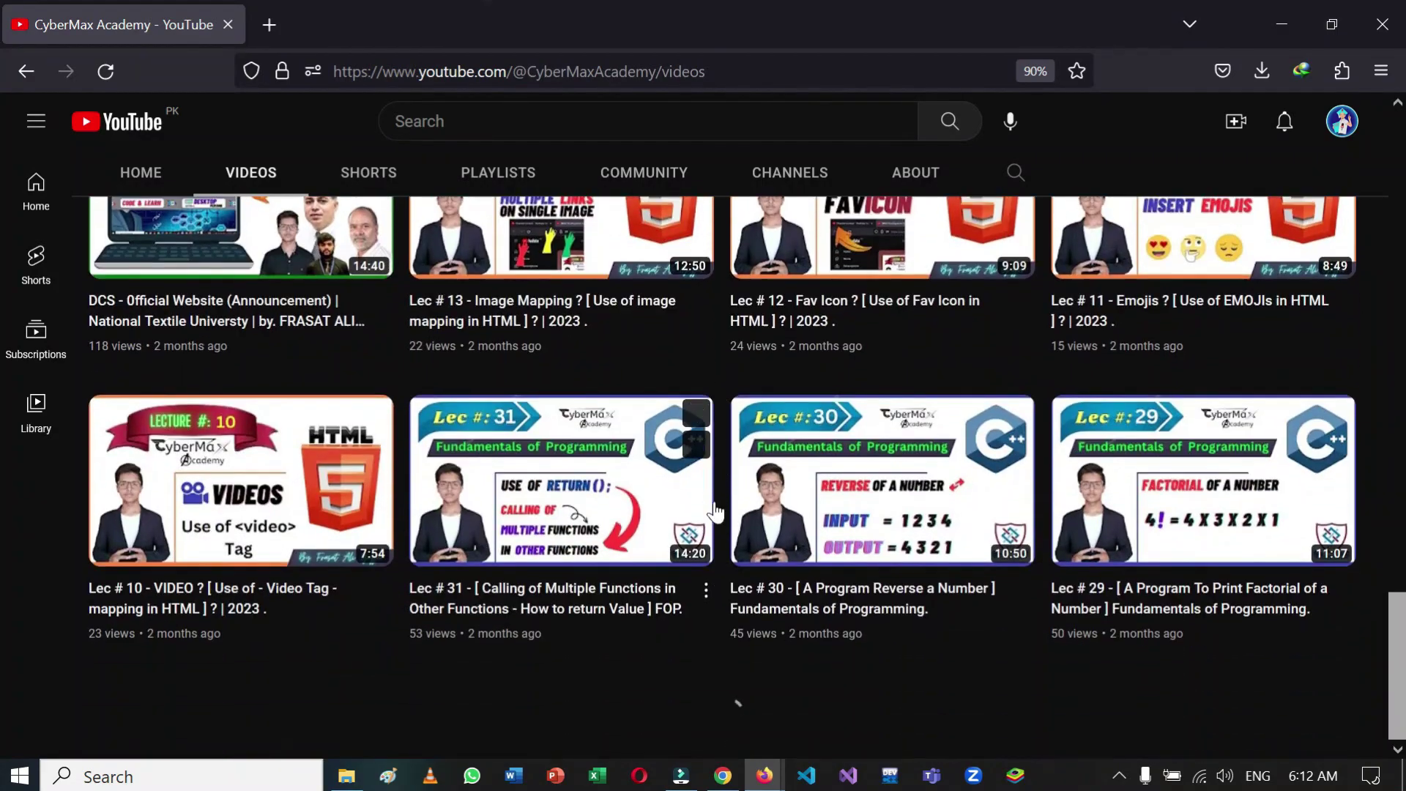
{"action": "scroll", "coordinate": [714, 510], "scroll_direction": "up", "scroll_amount": 15}
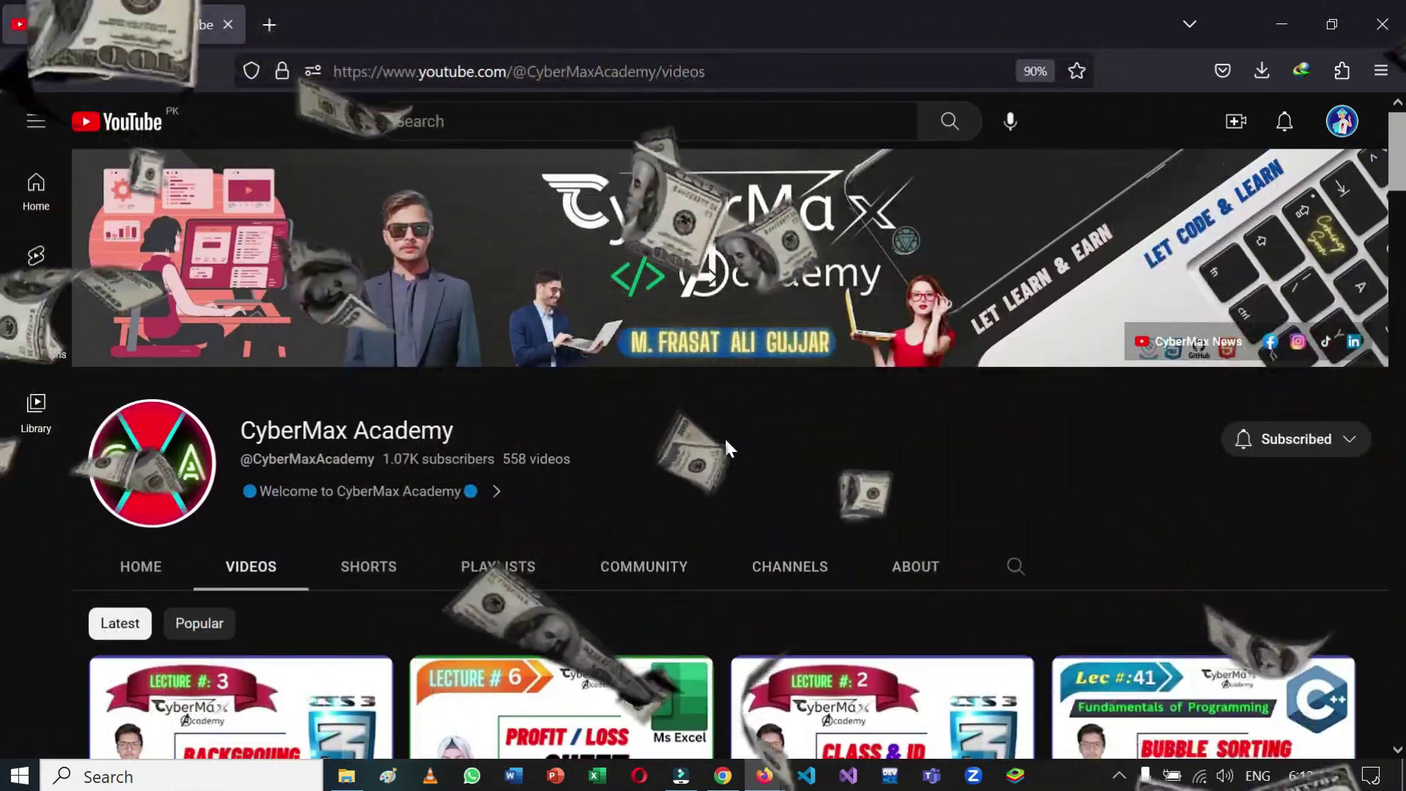
{"action": "scroll", "coordinate": [759, 522], "scroll_direction": "down", "scroll_amount": 5}
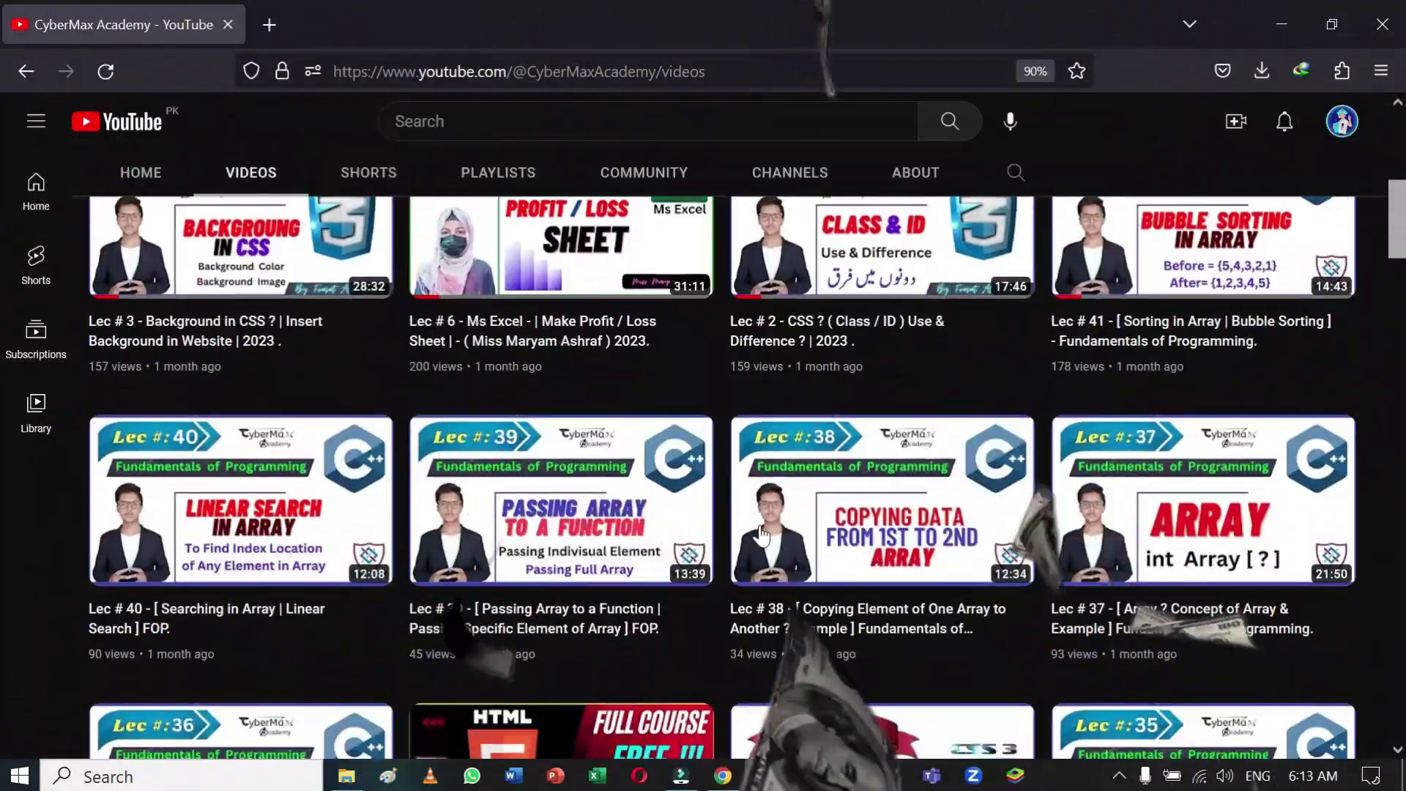
{"action": "scroll", "coordinate": [760, 529], "scroll_direction": "up", "scroll_amount": 5}
Step: Open CyberMax Academy's About page and briefly highlight the WhatsApp contact number in its description
{"action": "left_click", "coordinate": [915, 572]}
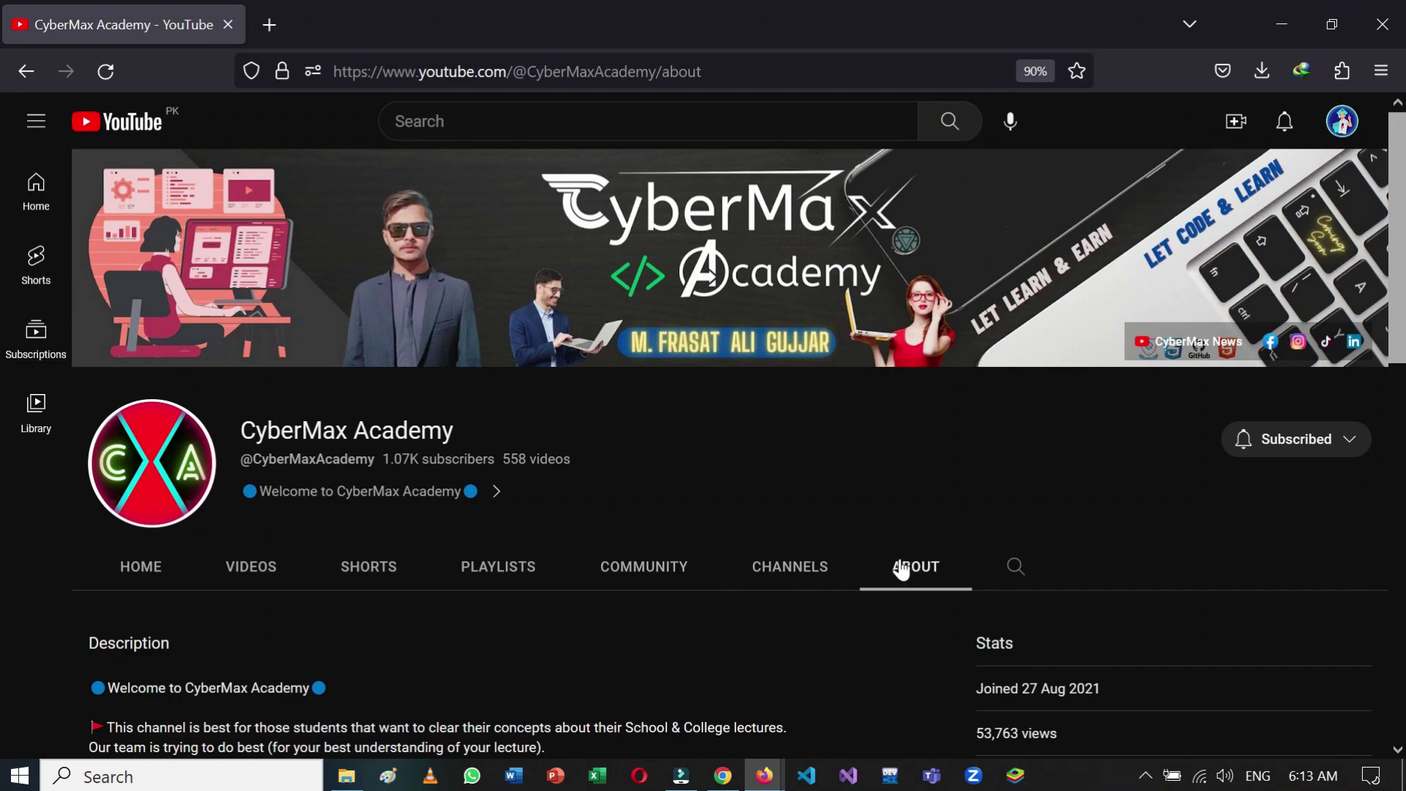
{"action": "scroll", "coordinate": [842, 559], "scroll_direction": "down", "scroll_amount": 6}
{"action": "left_click_drag", "start_coordinate": [177, 579], "coordinate": [293, 580]}
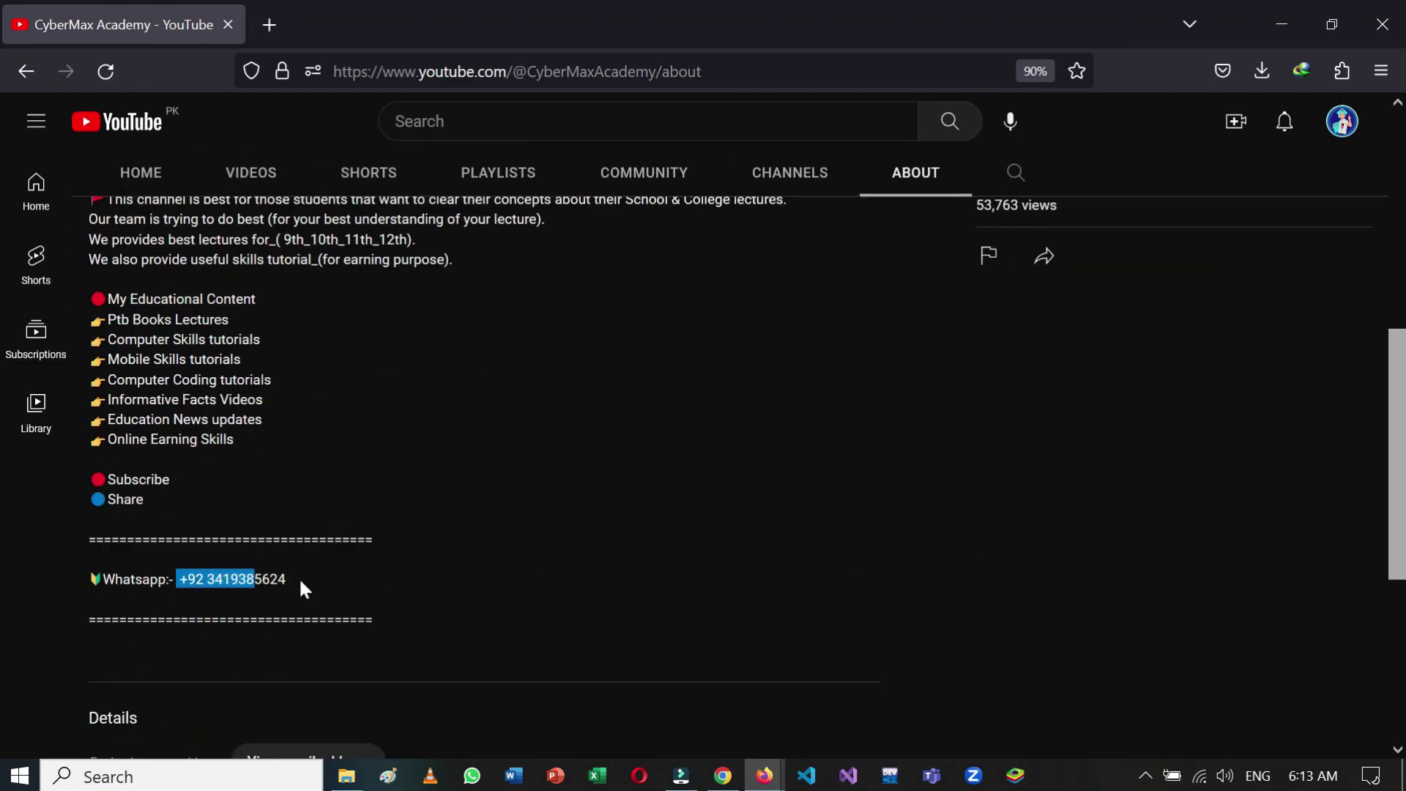
{"action": "left_click", "coordinate": [300, 583]}
{"action": "scroll", "coordinate": [634, 584], "scroll_direction": "down", "scroll_amount": 3}
{"action": "scroll", "coordinate": [634, 584], "scroll_direction": "up", "scroll_amount": 9}
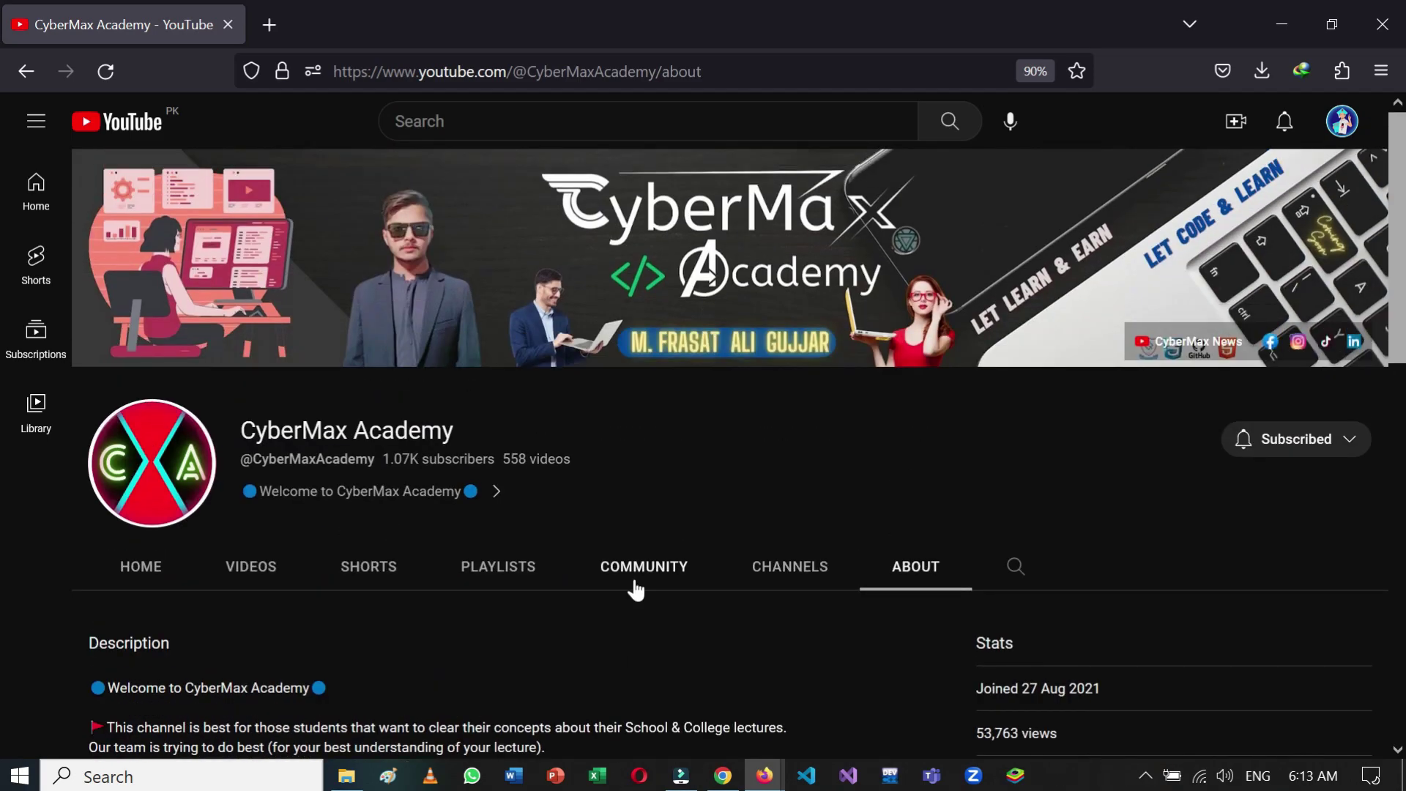